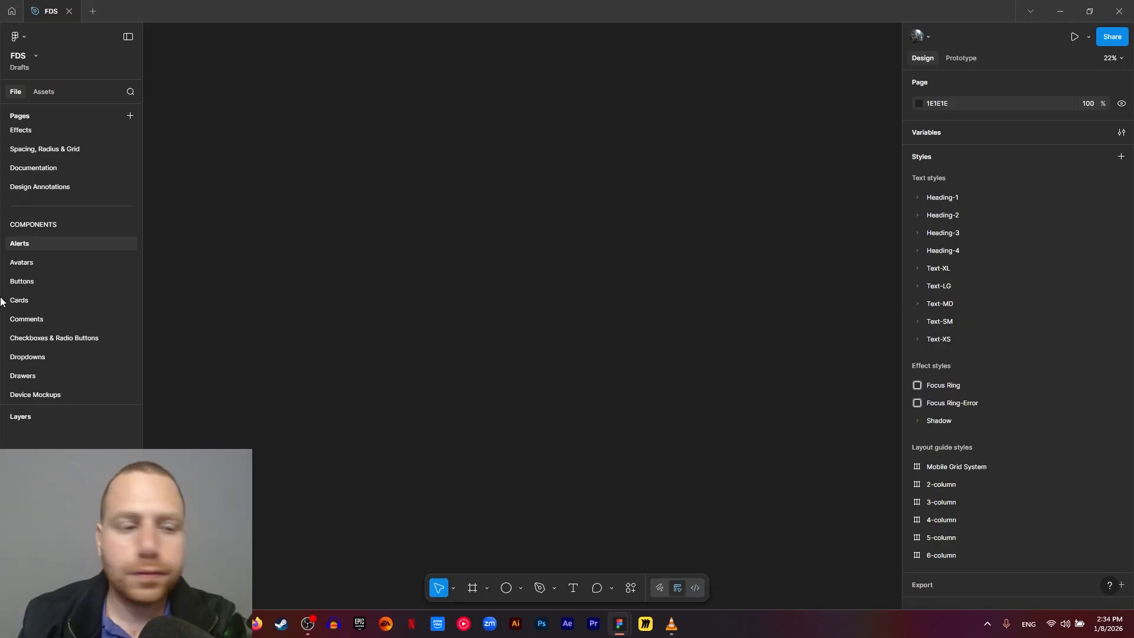
- Copy the Design Annotations Block frame from the Design Annotations page and paste it onto the Alerts page
{"action": "left_click", "coordinate": [59, 189]}
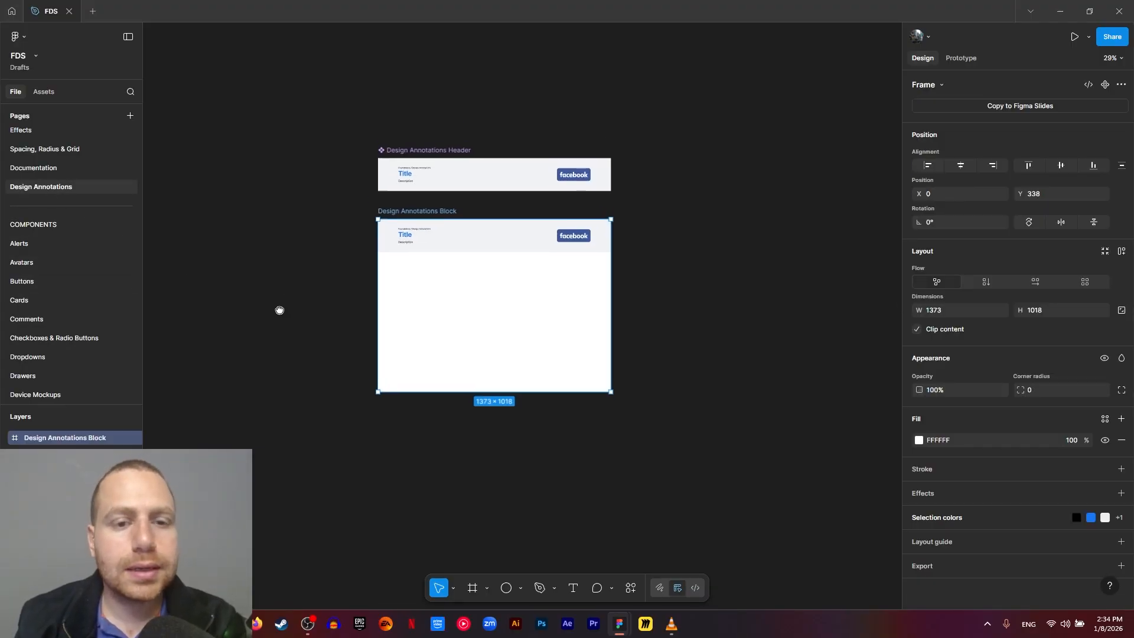
{"action": "mouse_move", "coordinate": [299, 215]}
{"action": "left_mouse_down"}
{"action": "mouse_move", "coordinate": [337, 271]}
{"action": "mouse_move", "coordinate": [708, 488]}
{"action": "mouse_move", "coordinate": [698, 456]}
{"action": "left_mouse_up"}
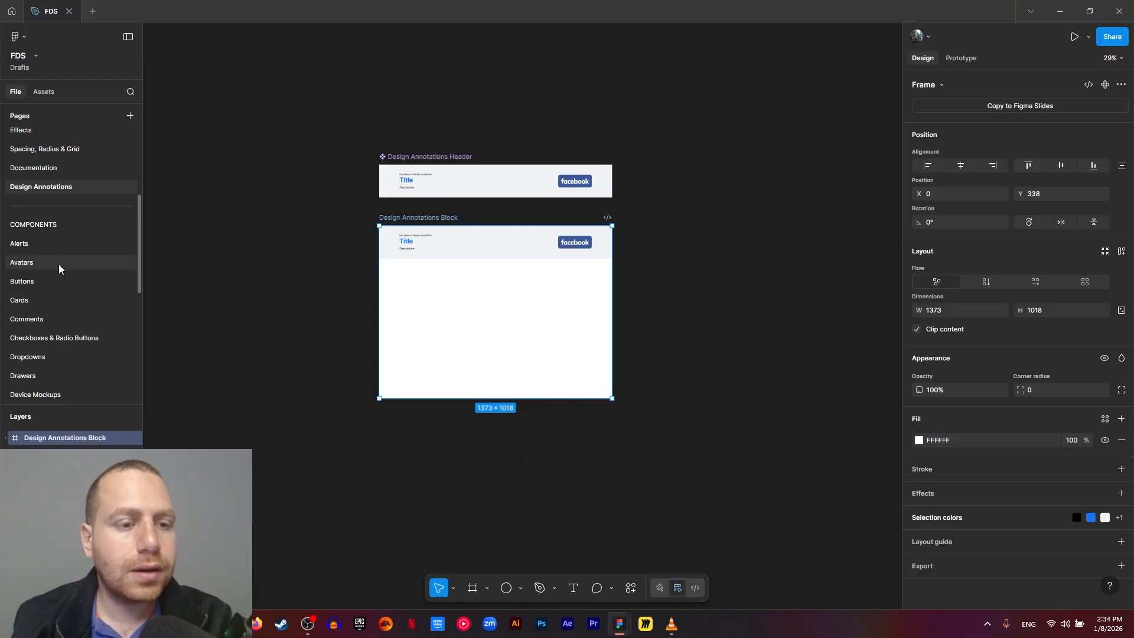
{"action": "left_click", "coordinate": [61, 247]}
{"action": "key", "text": "ctrl+v"}
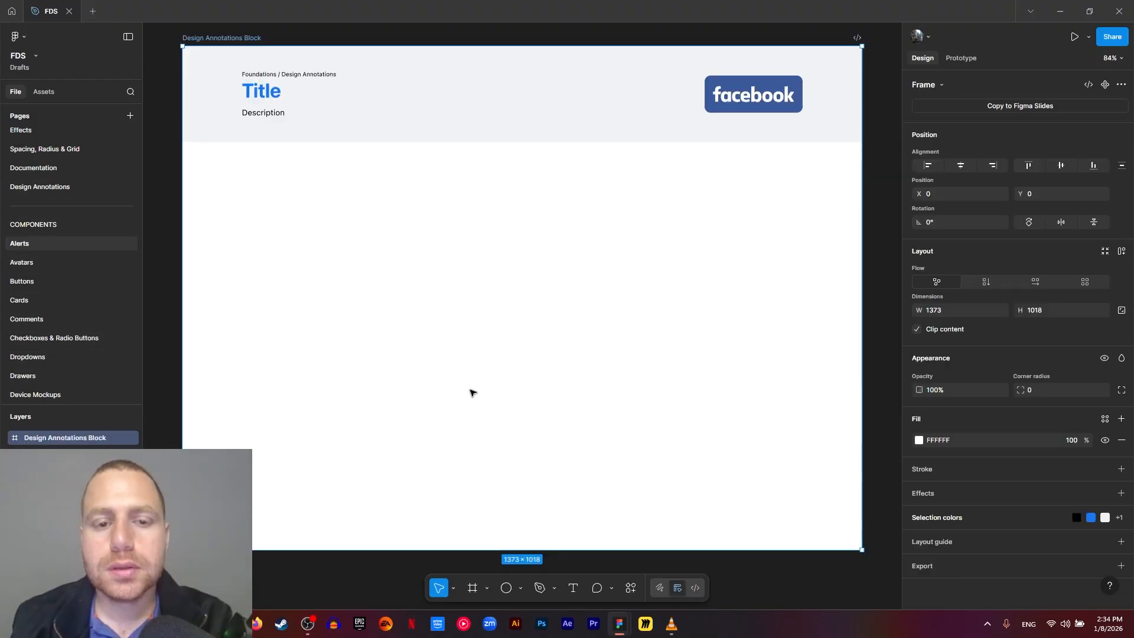
- Rename the pasted Design Annotations Block frame as Alerts
{"action": "scroll", "coordinate": [431, 425], "scroll_direction": "up", "scroll_amount": 3}
{"action": "scroll", "coordinate": [207, 145], "scroll_direction": "up", "scroll_amount": 3, "text": "ctrl"}
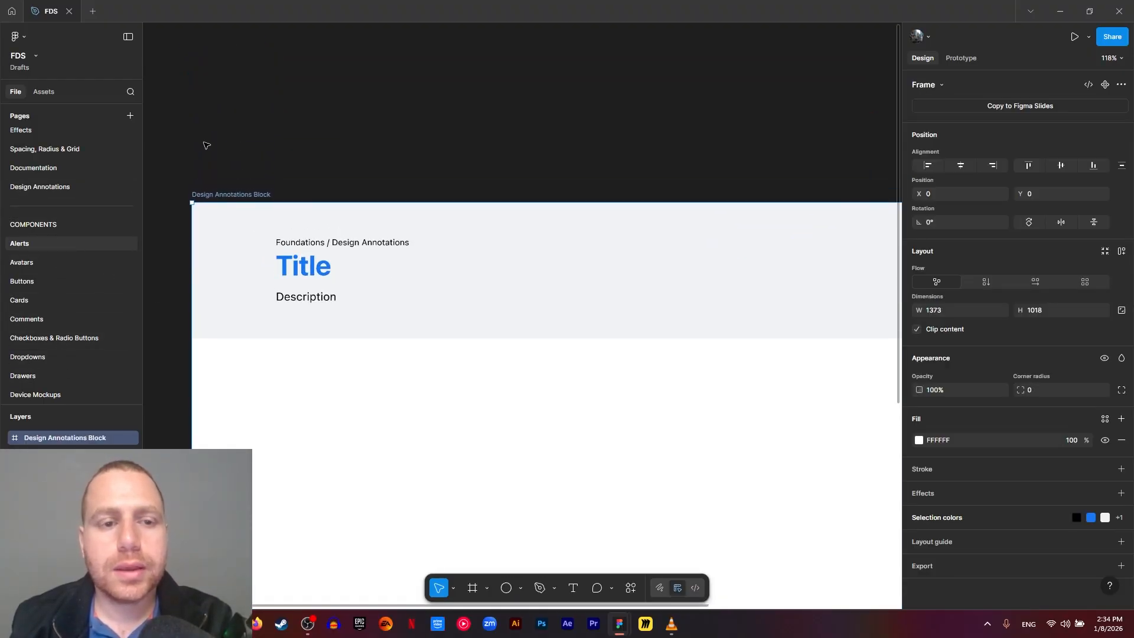
{"action": "double_click", "coordinate": [213, 194]}
{"action": "type", "text": "Al"}
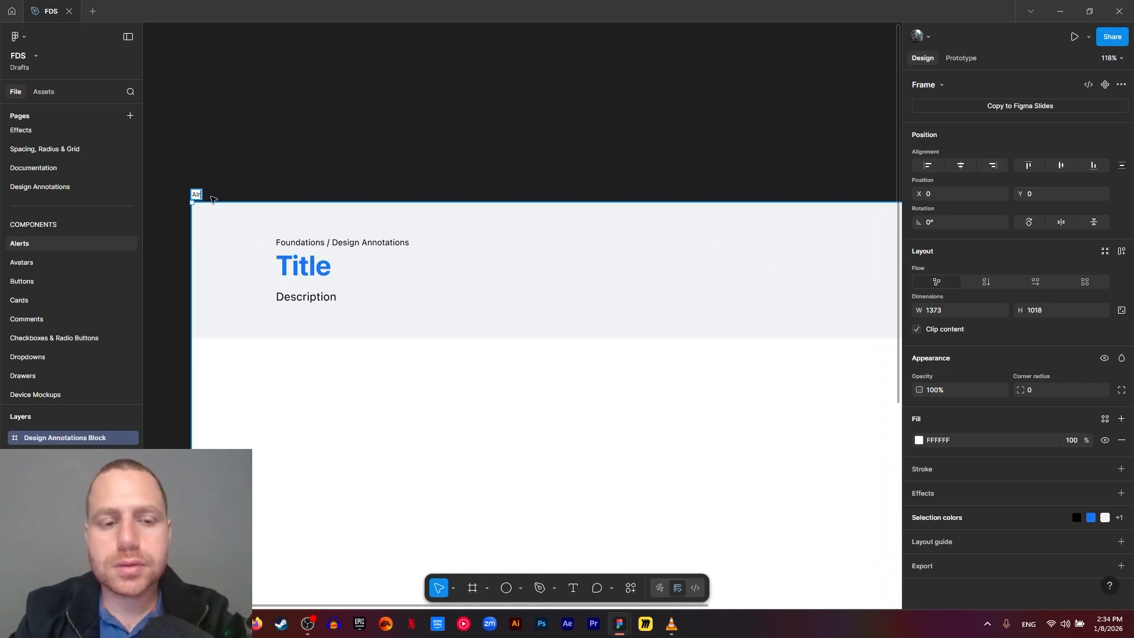
{"action": "type", "text": "erts"}
{"action": "key", "text": "Return"}
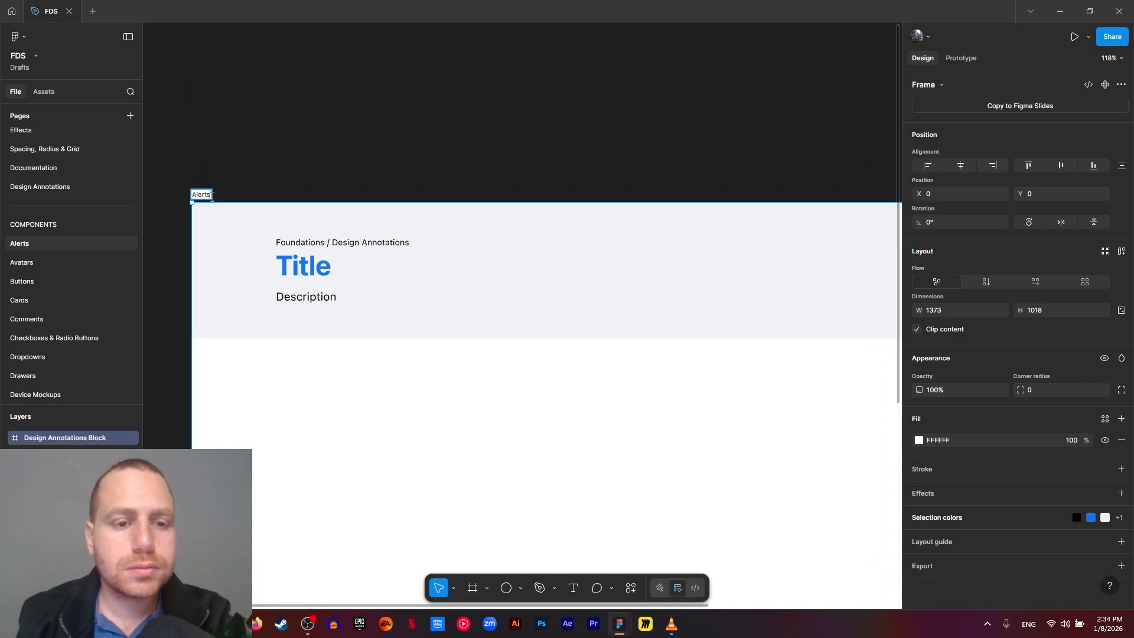
- Change the header's breadcrumb to "Components / Alerts" and its title to "Alerts"
{"action": "double_click", "coordinate": [299, 247]}
{"action": "double_click", "coordinate": [299, 247]}
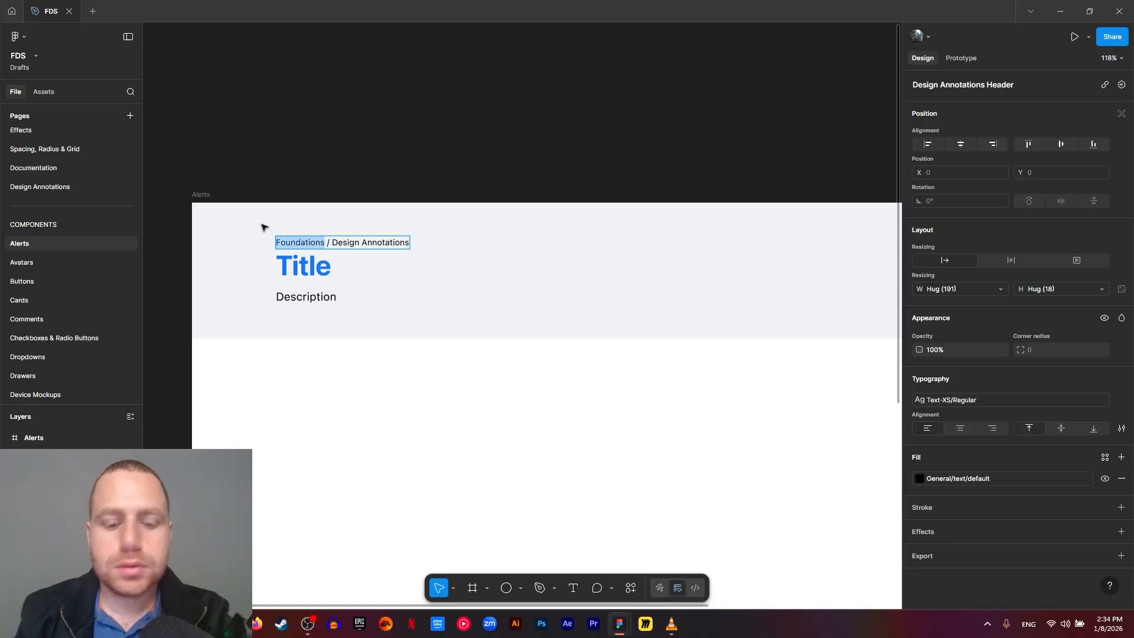
{"action": "type", "text": "Components"}
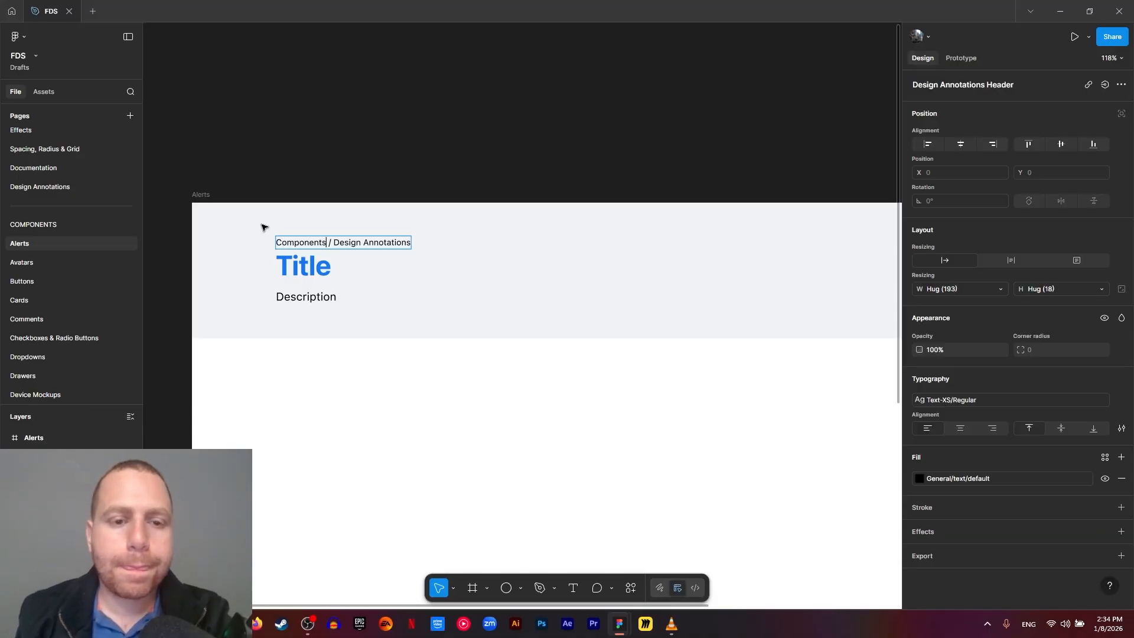
{"action": "left_click_drag", "start_coordinate": [350, 244], "coordinate": [446, 245]}
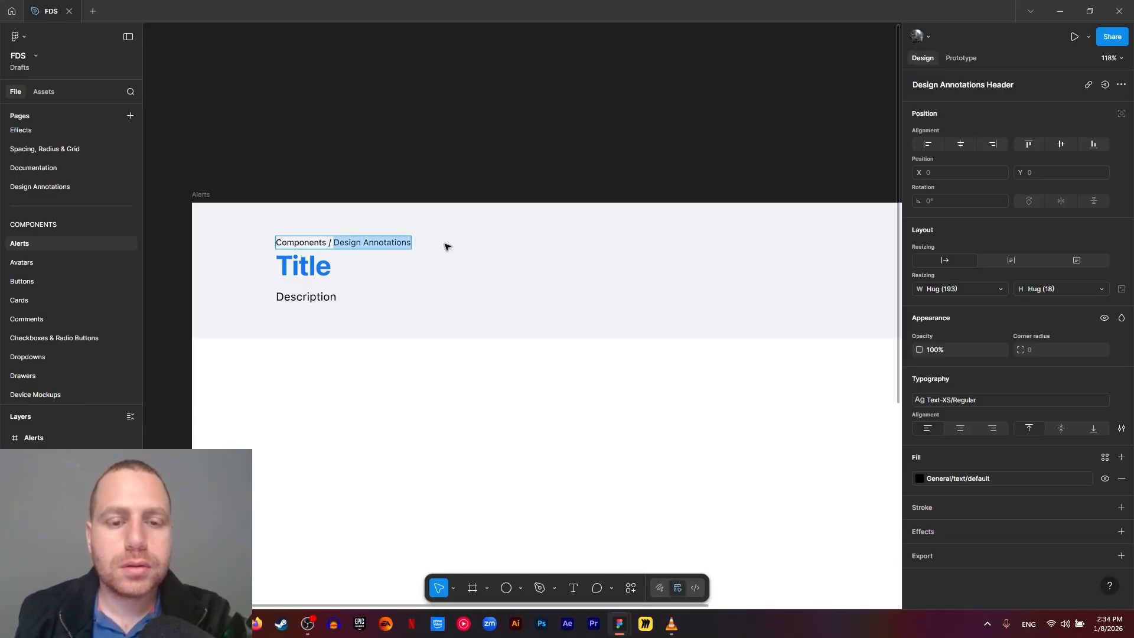
{"action": "type", "text": "Alerts"}
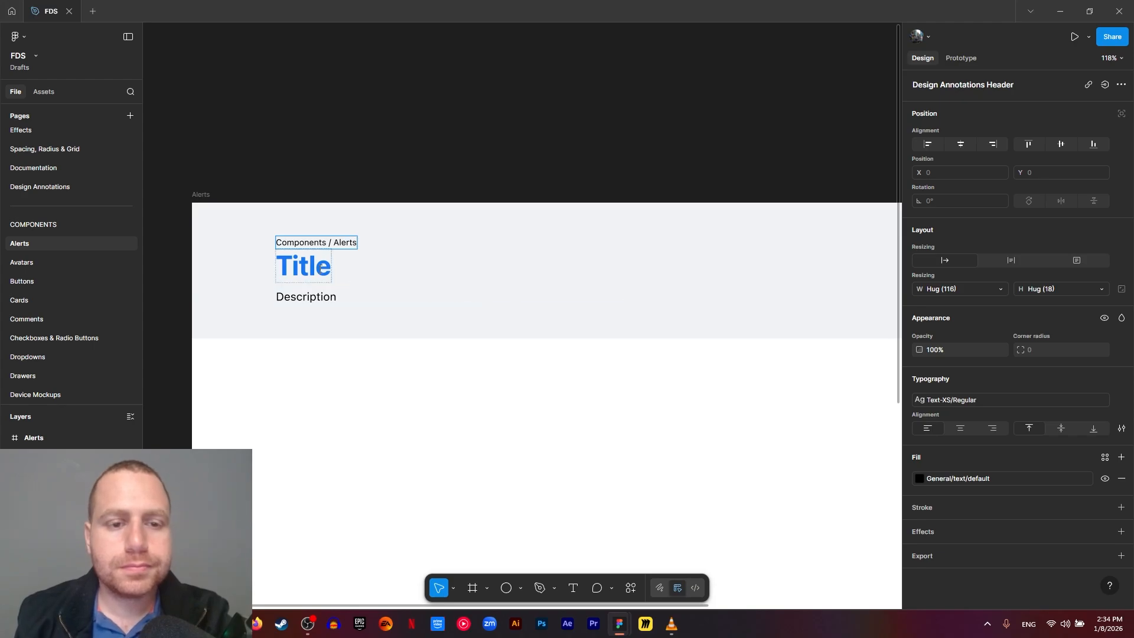
{"action": "double_click", "coordinate": [295, 268]}
{"action": "type", "text": "Alerts"}
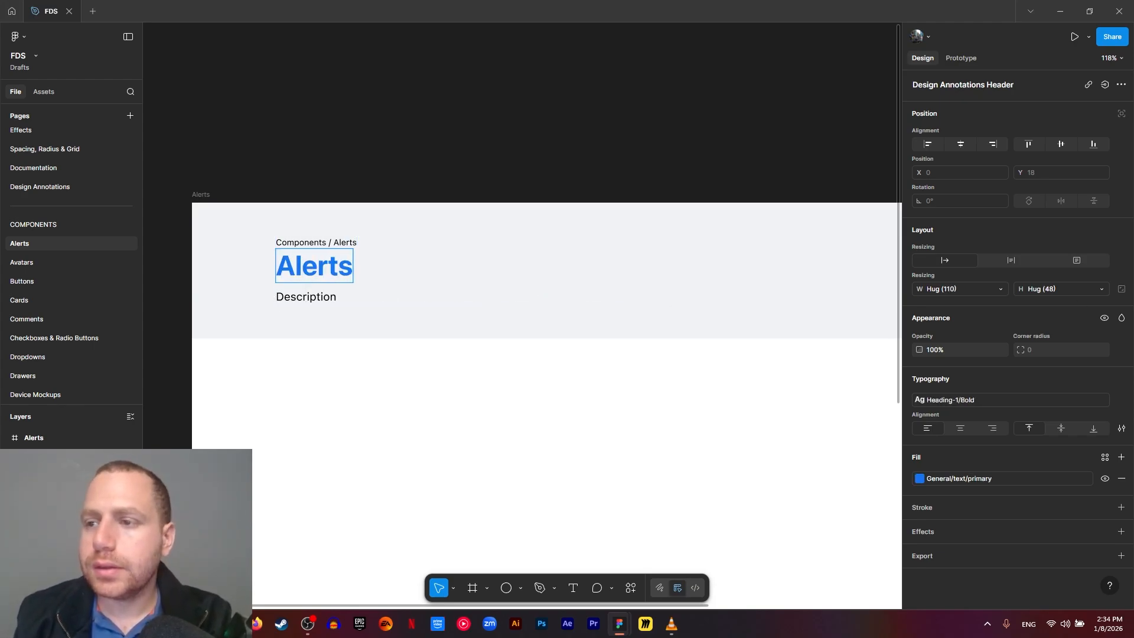
- Replace the header's description placeholder with the copied text about alerts and apply the Text-MD Regular text style
{"action": "double_click", "coordinate": [307, 297]}
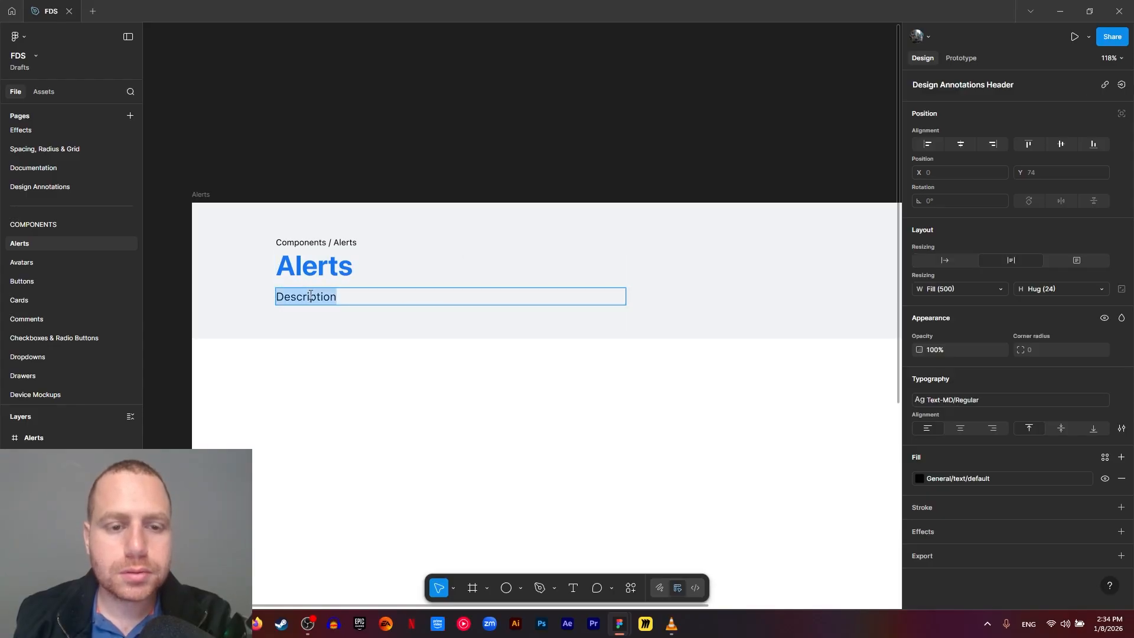
{"action": "type", "text": "Alerts are an important method of communicating with important users and providing feedback. Alerts can serve as informational messages, where they provide additional information to users that may not be tied to their current action or task. They can also be used to provide direct feedback to users and actions."}
{"action": "double_click", "coordinate": [434, 337]}
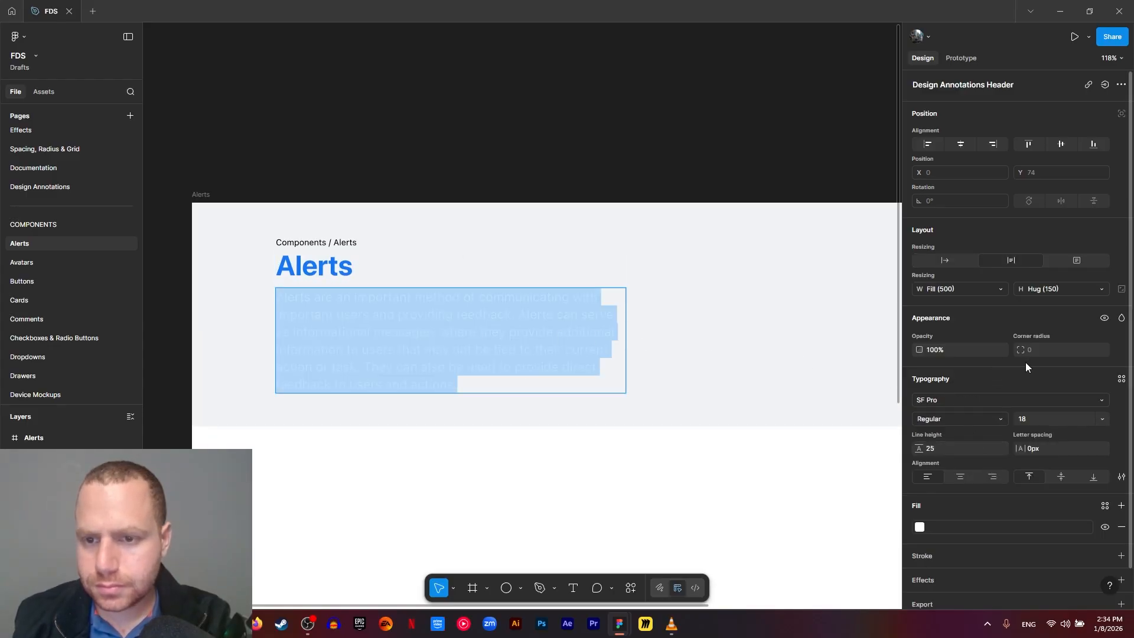
{"action": "left_click", "coordinate": [1120, 381]}
{"action": "type", "text": "tex"}
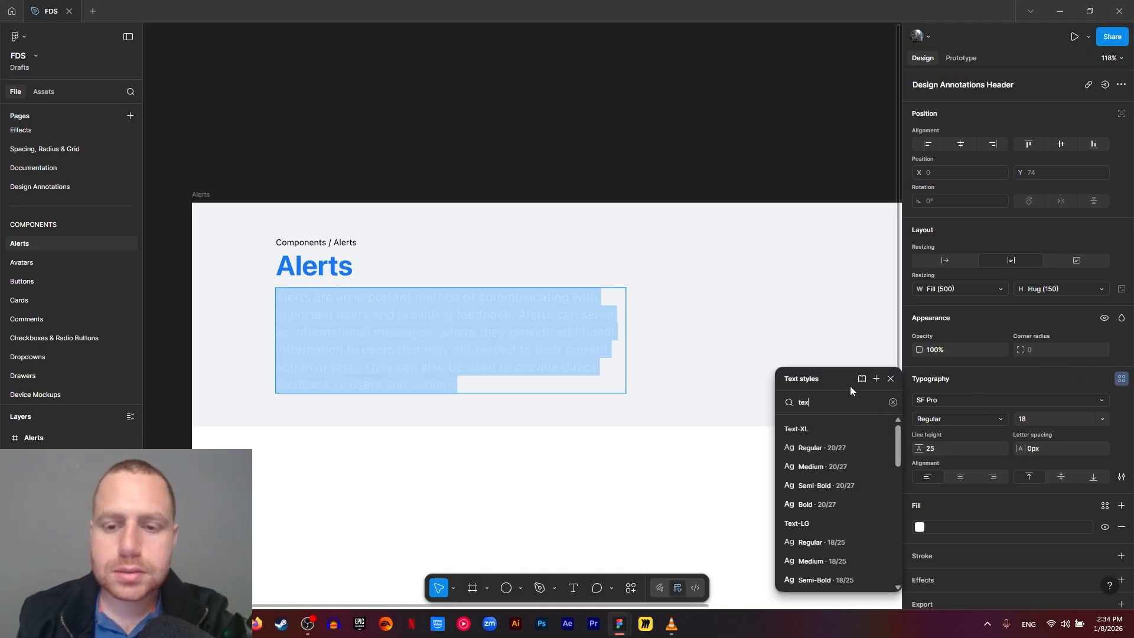
{"action": "type", "text": "tm"}
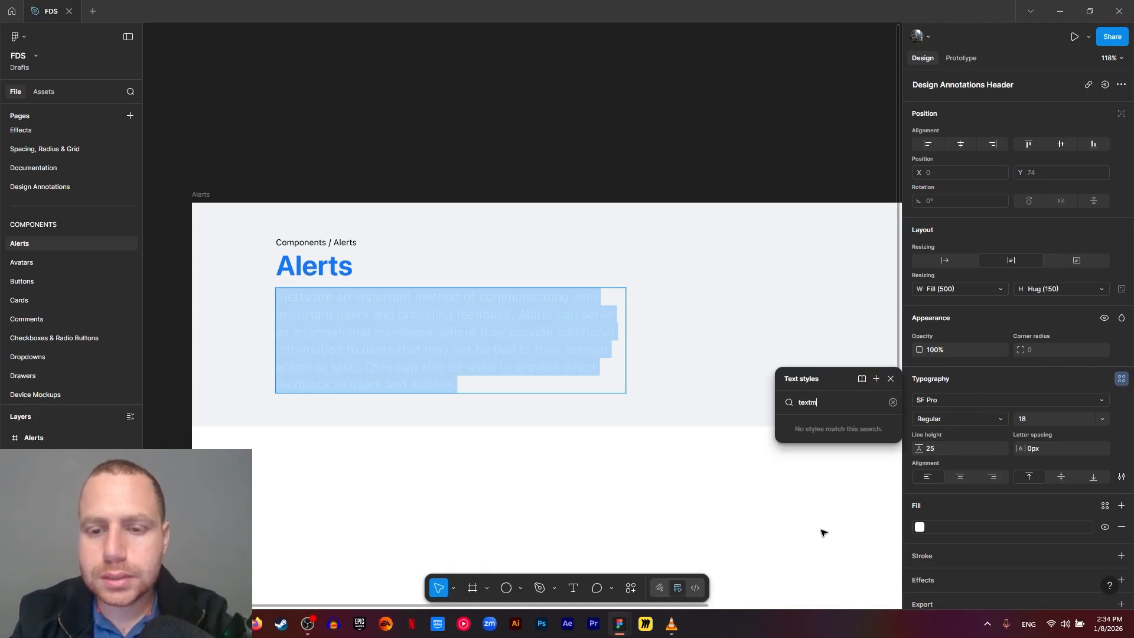
{"action": "key", "text": "BackSpace"}
{"action": "type", "text": "md"}
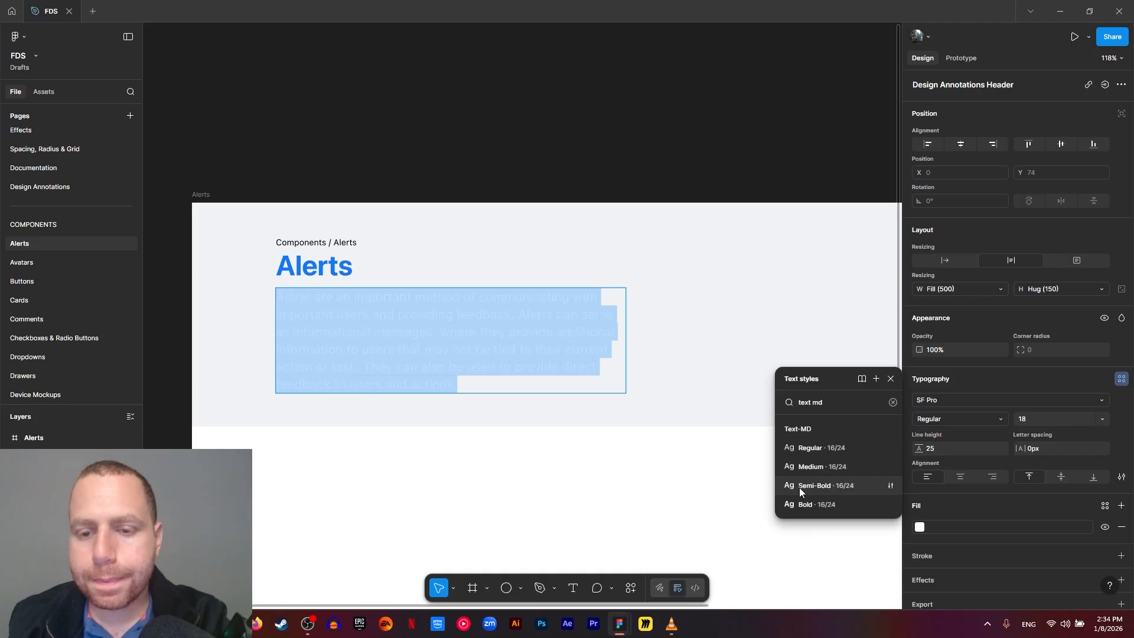
{"action": "left_click", "coordinate": [816, 450]}
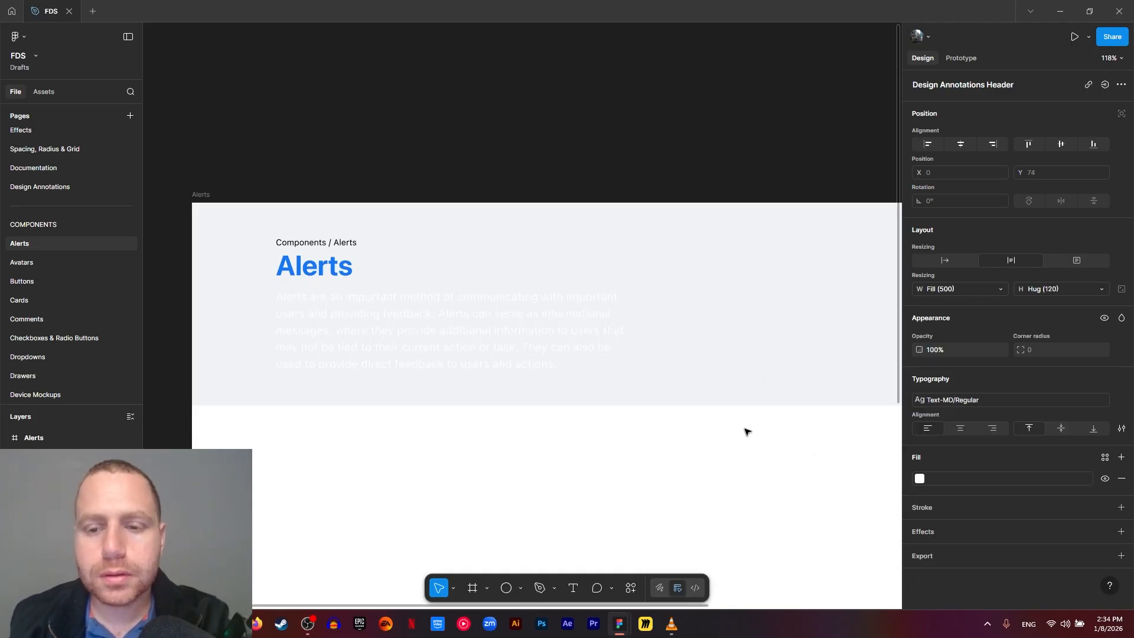
- Apply the General/text/default color to the description and delete its opening sentence so it starts with "Alerts can serve as informational messages"
{"action": "double_click", "coordinate": [349, 343]}
{"action": "left_click", "coordinate": [941, 472]}
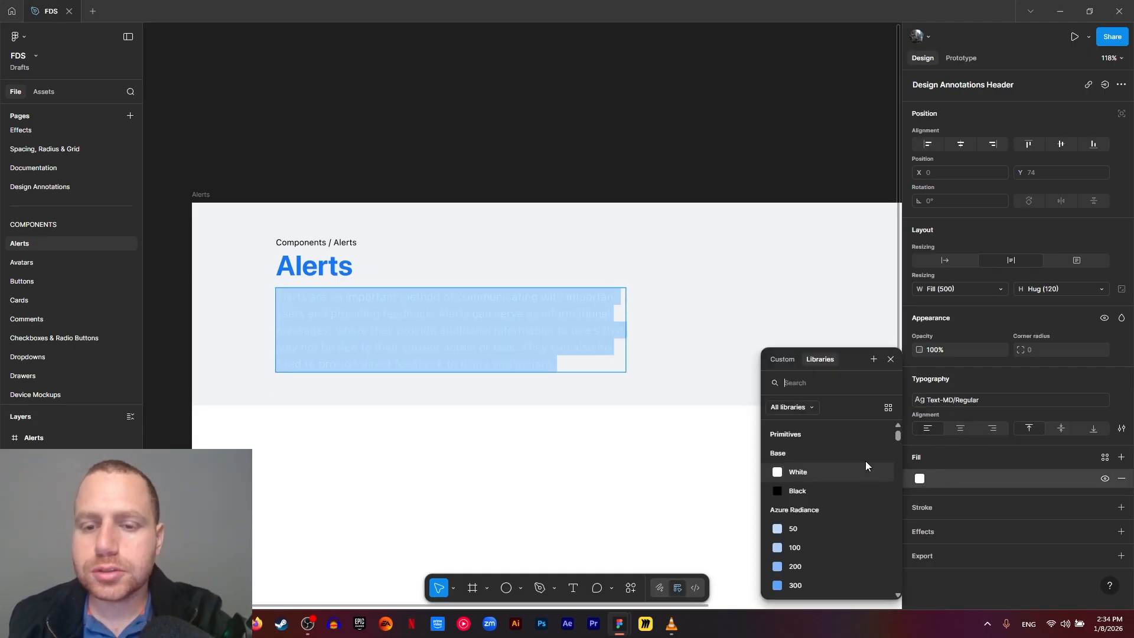
{"action": "type", "text": "text"}
{"action": "left_click", "coordinate": [814, 455]}
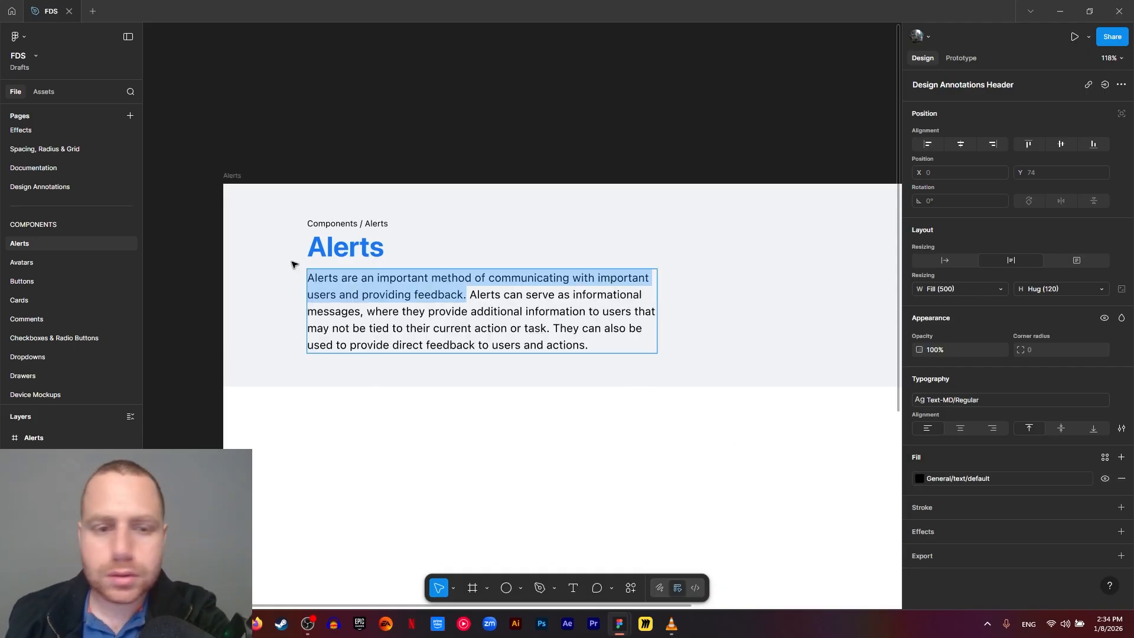
{"action": "key", "text": "BackSpace"}
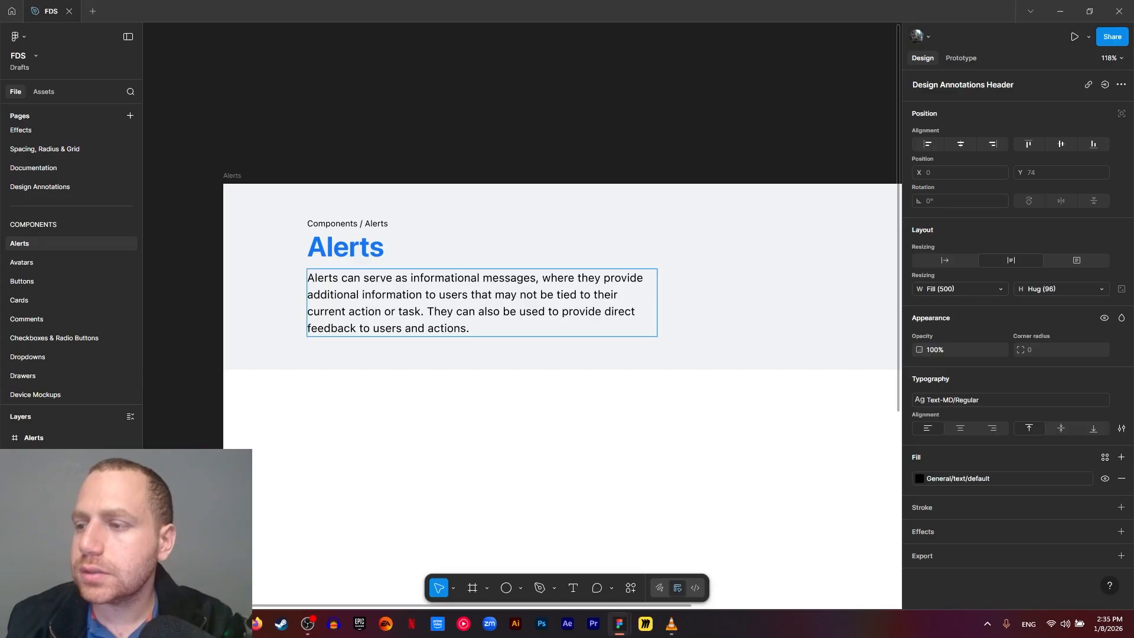
- Draw a new frame of about 503 × 147 on the empty canvas to the right of the Alerts documentation frame
{"action": "scroll", "coordinate": [633, 497], "scroll_direction": "down", "scroll_amount": 5}
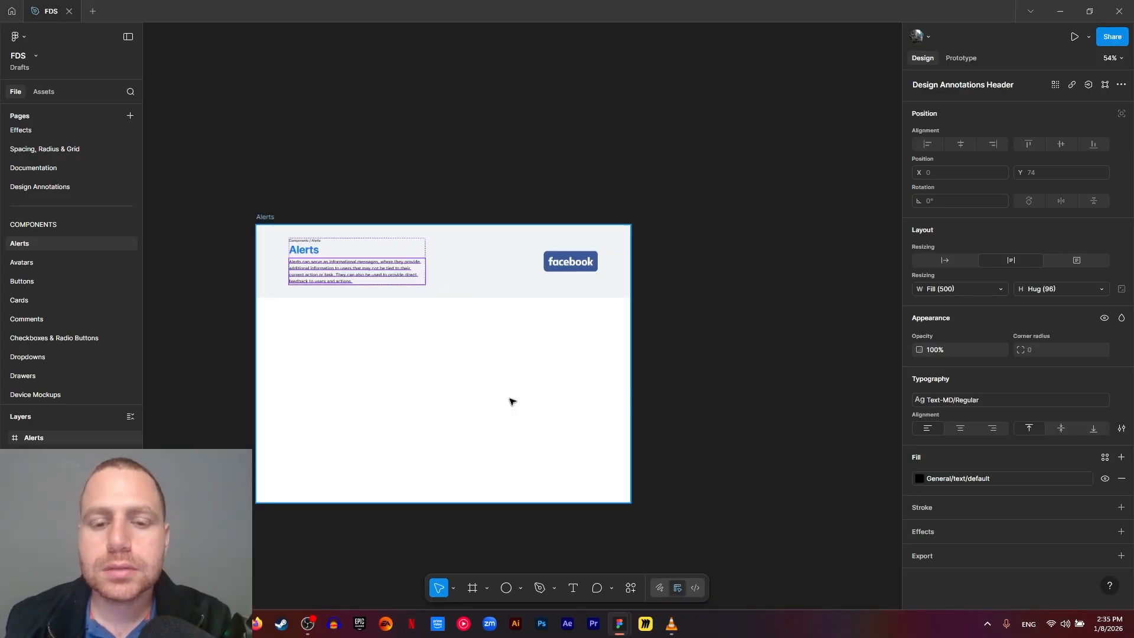
{"action": "scroll", "coordinate": [511, 400], "scroll_direction": "right", "scroll_amount": 3}
{"action": "scroll", "coordinate": [654, 345], "scroll_direction": "up", "scroll_amount": 4}
{"action": "left_click_drag", "start_coordinate": [581, 342], "coordinate": [660, 396]}
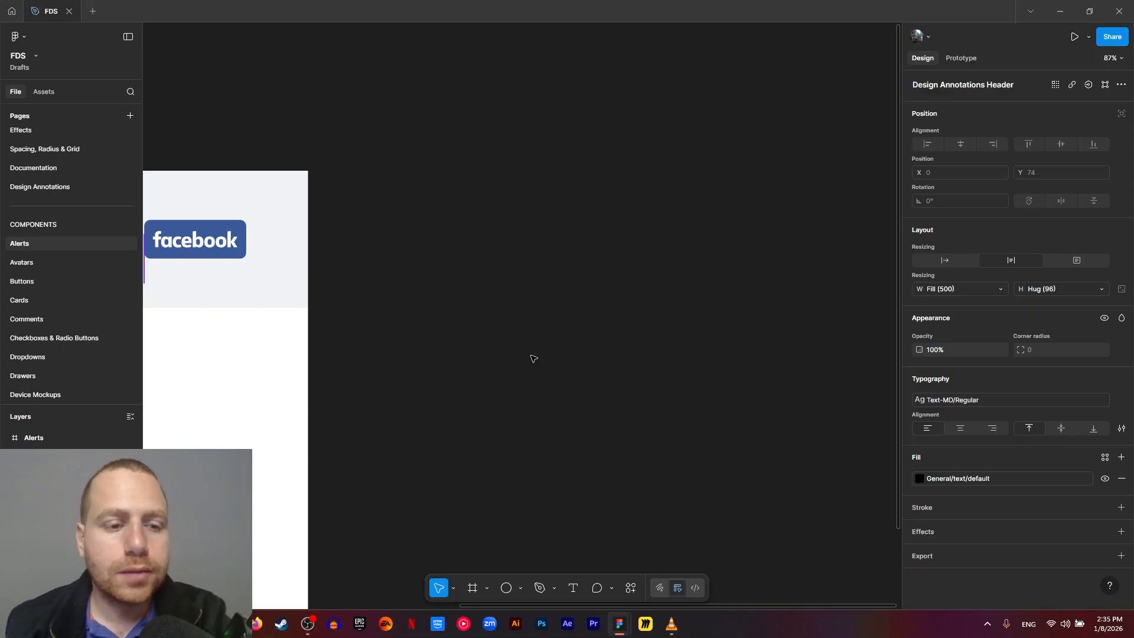
{"action": "key", "text": "f"}
{"action": "left_click_drag", "start_coordinate": [446, 317], "coordinate": [705, 392]}
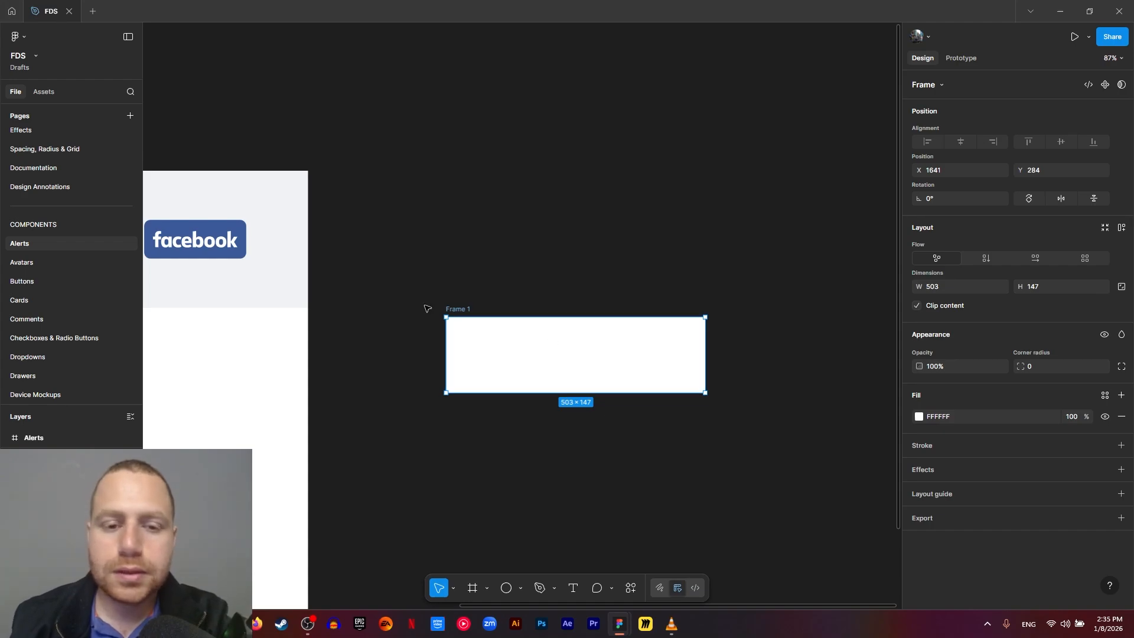
- Rename the newly drawn frame as Alerts
{"action": "double_click", "coordinate": [465, 308]}
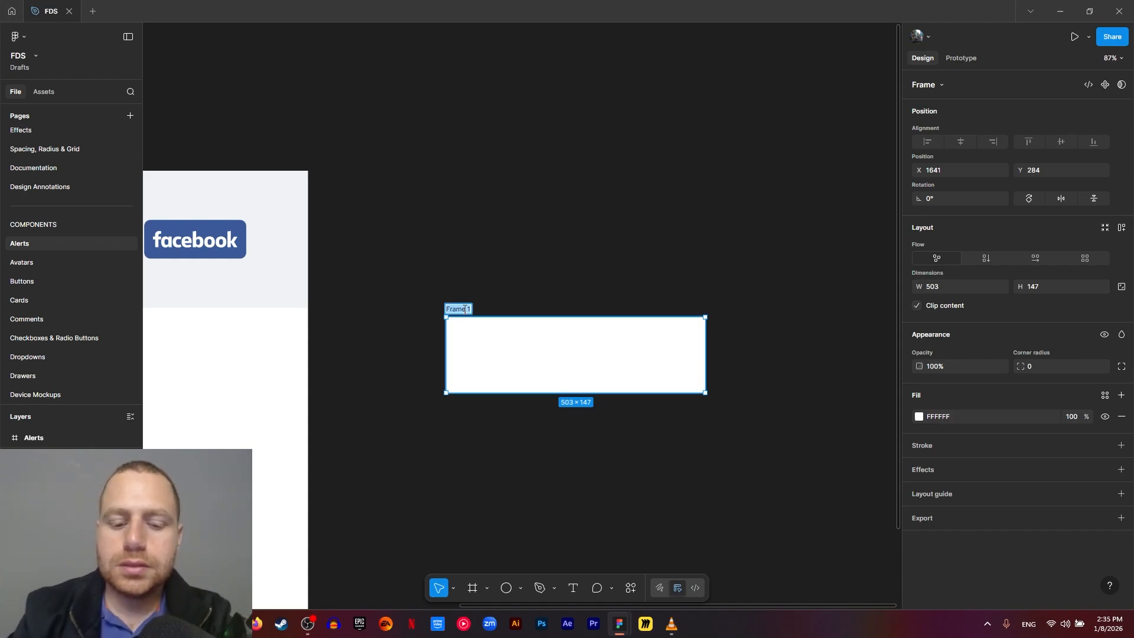
{"action": "type", "text": "Alerts"}
{"action": "key", "text": "Return"}
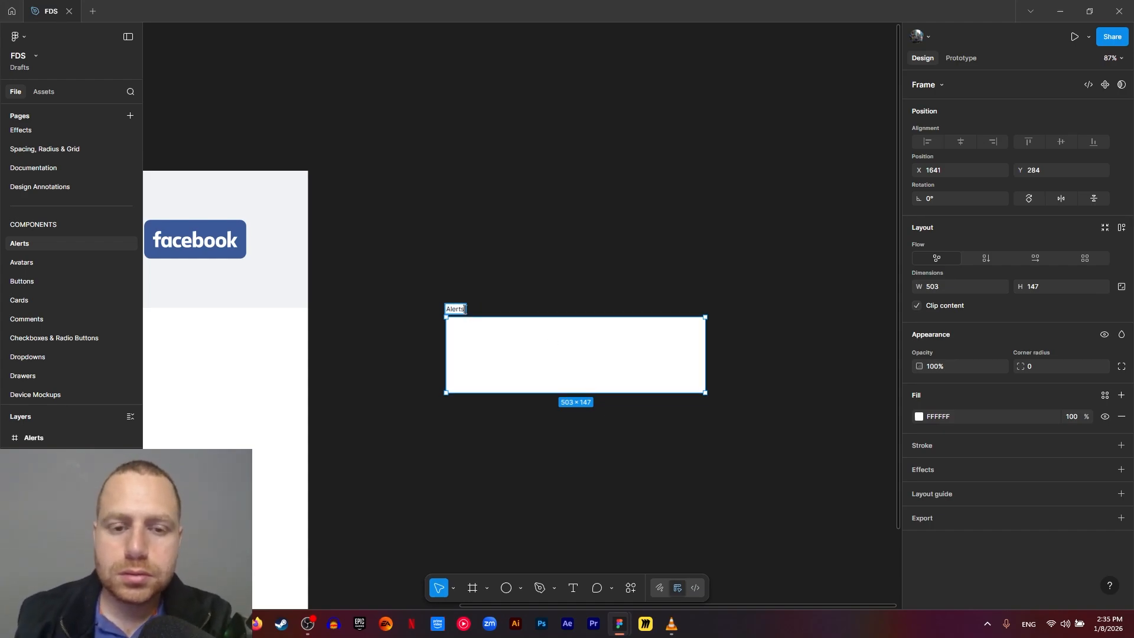
{"action": "left_click", "coordinate": [508, 271]}
- Resize the small Alerts frame to 375 × 58 and give it a horizontal auto layout
{"action": "left_click", "coordinate": [595, 372]}
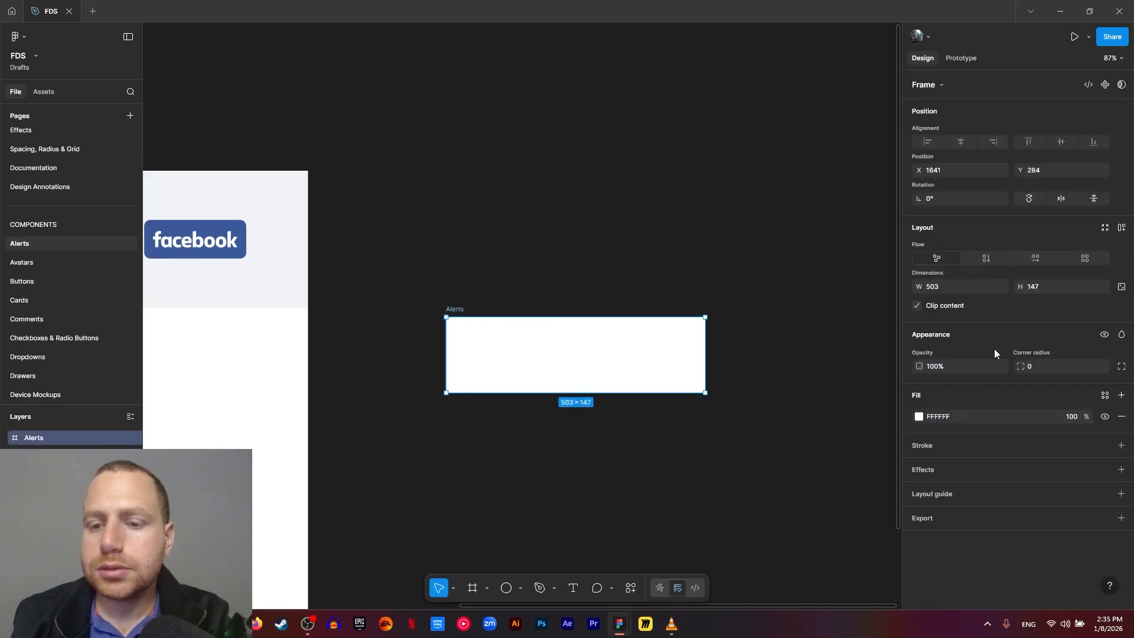
{"action": "left_click", "coordinate": [960, 290]}
{"action": "type", "text": "37"}
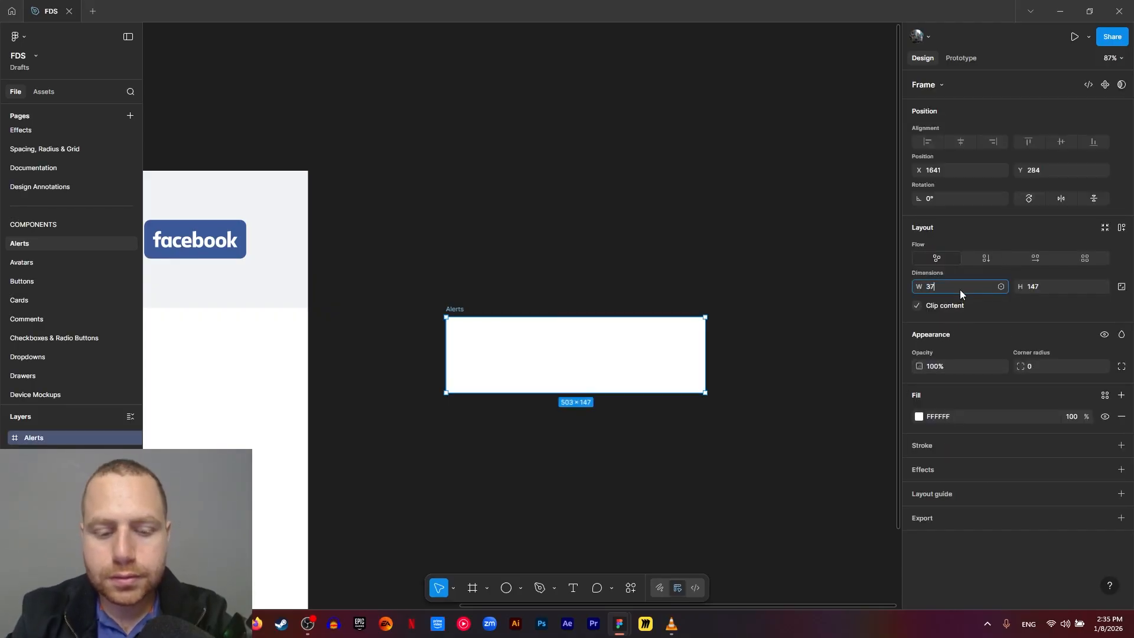
{"action": "type", "text": "5"}
{"action": "left_click", "coordinate": [1034, 289]}
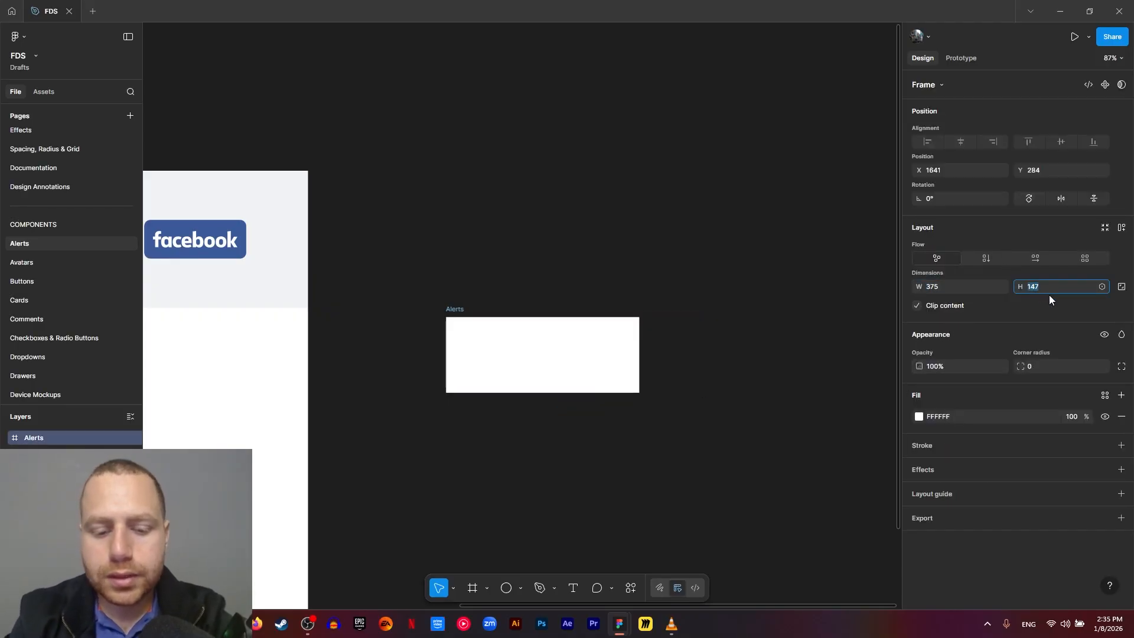
{"action": "type", "text": "58"}
{"action": "key", "text": "Return"}
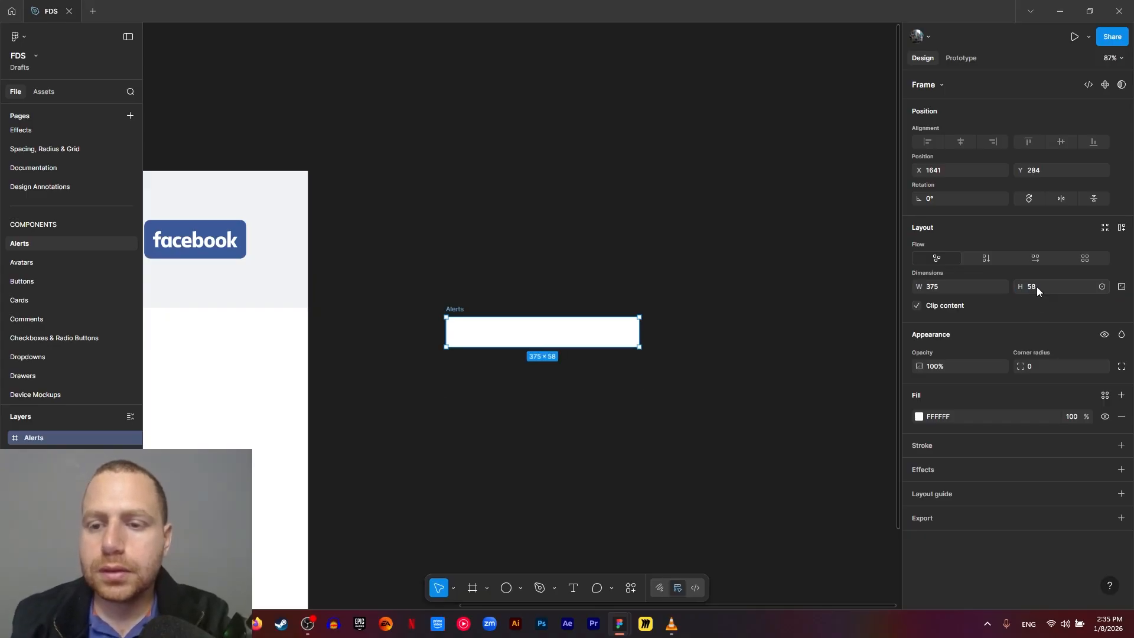
{"action": "left_click", "coordinate": [1036, 259]}
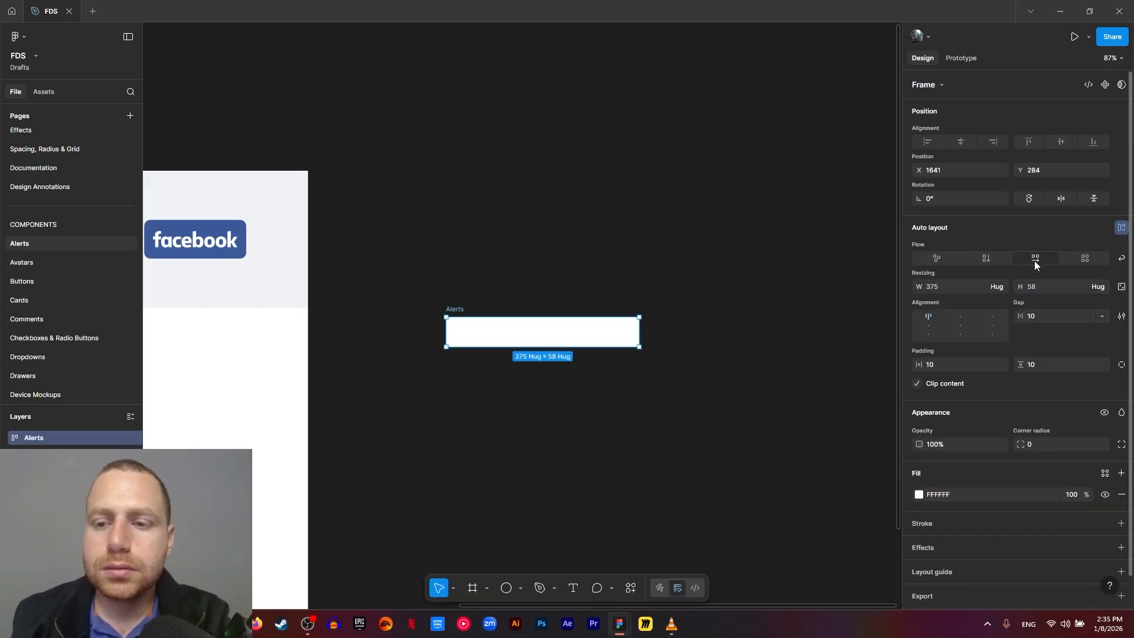
{"action": "key", "text": "Escape"}
- Add the text "Personalized emojis base on your avatar are now abaliable" inside the small Alerts frame
{"action": "scroll", "coordinate": [470, 328], "scroll_direction": "up", "scroll_amount": 5}
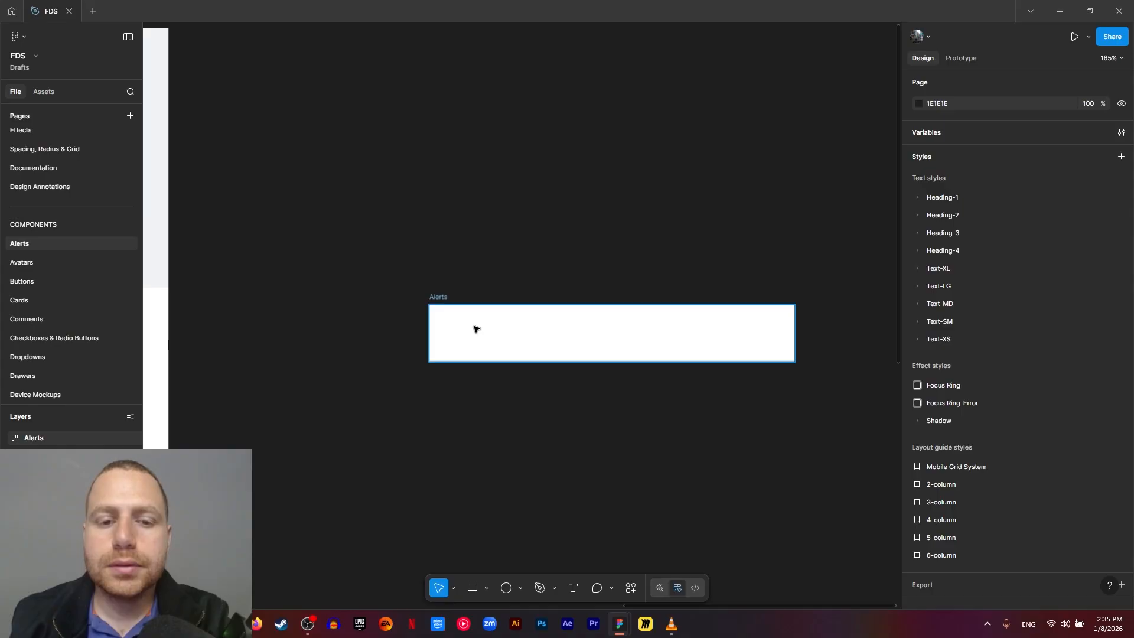
{"action": "key", "text": "t"}
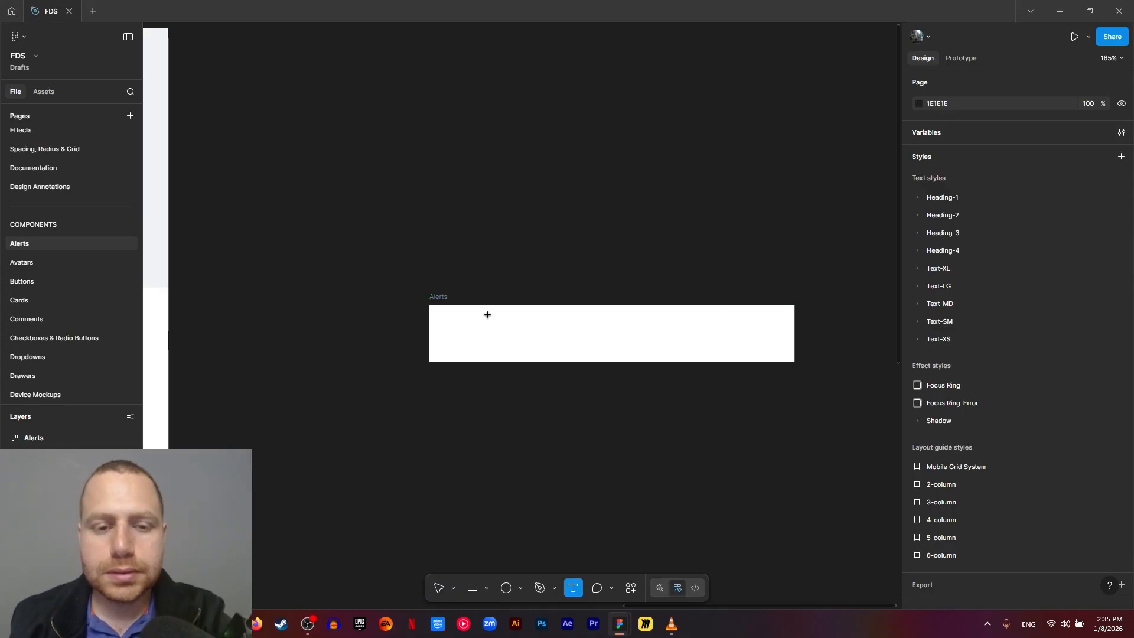
{"action": "left_click", "coordinate": [458, 329]}
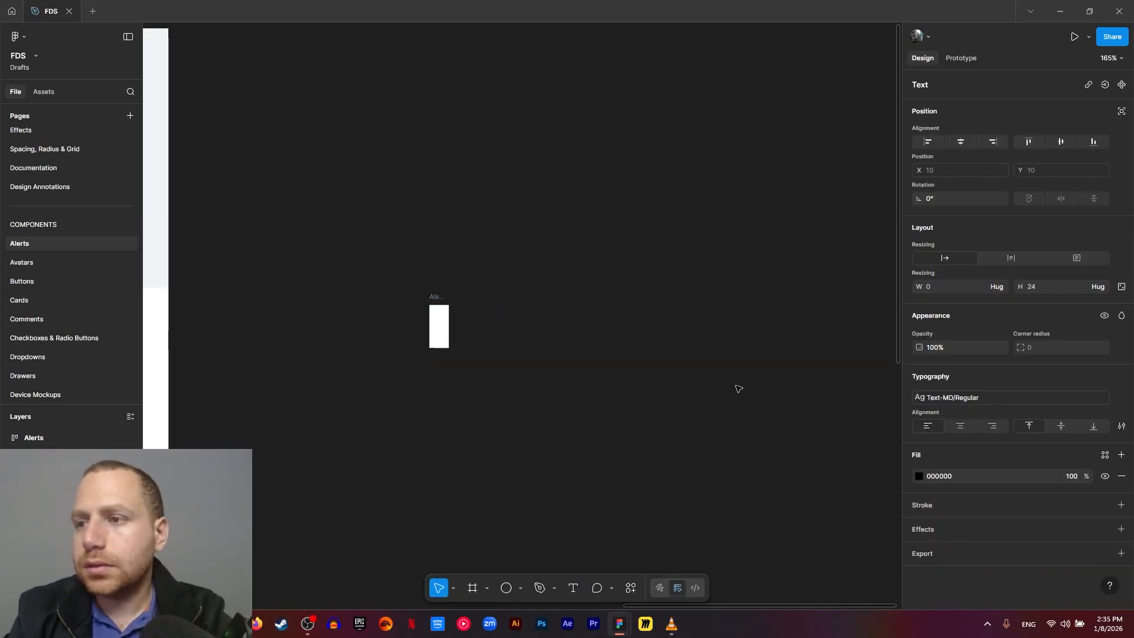
{"action": "type", "text": "Person"}
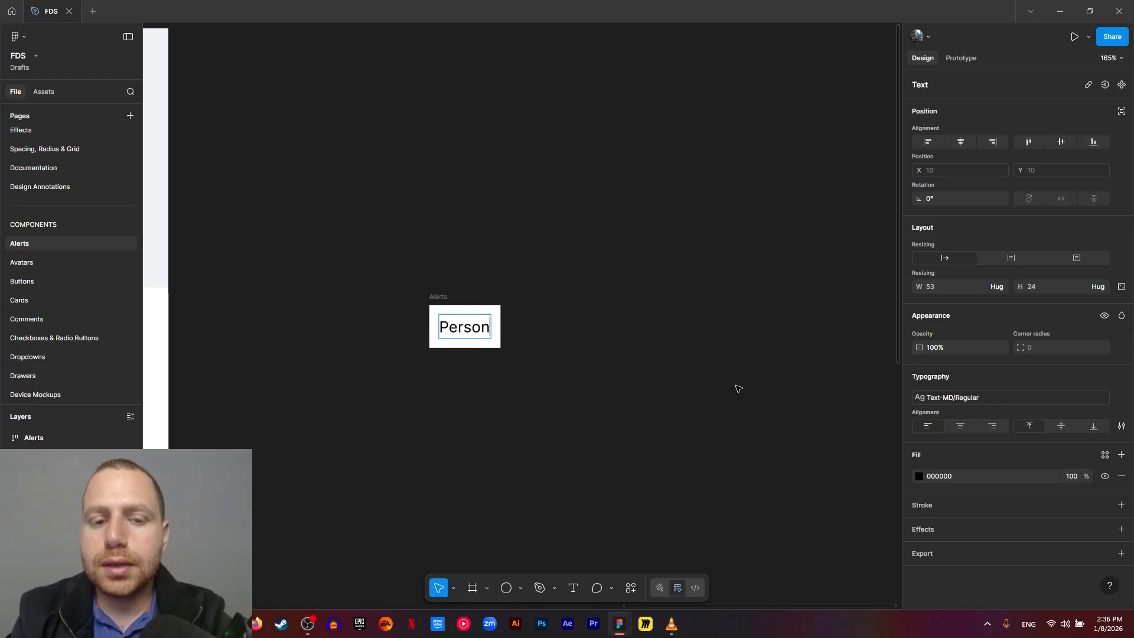
{"action": "type", "text": "alized e"}
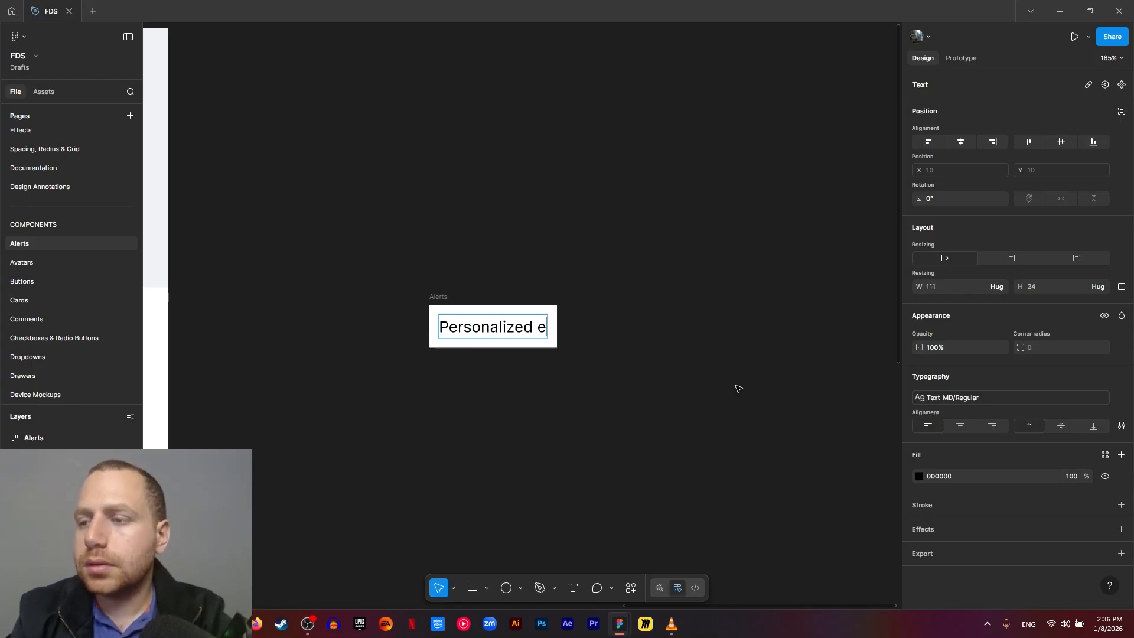
{"action": "type", "text": "mojie"}
{"action": "key", "text": "BackSpace"}
{"action": "type", "text": "s "}
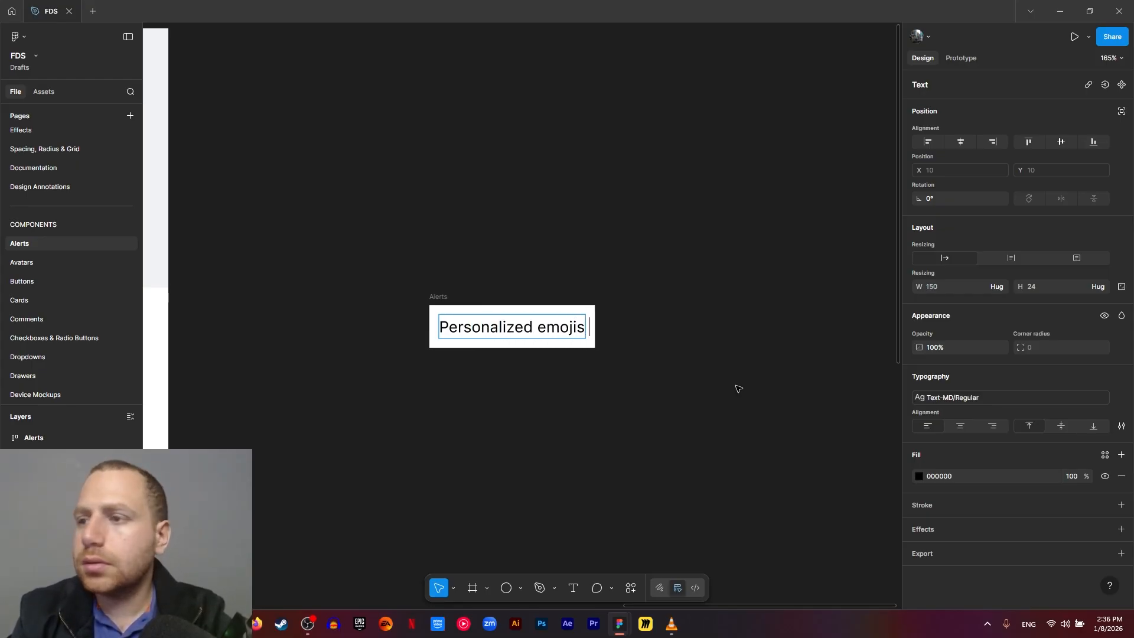
{"action": "type", "text": "base on "}
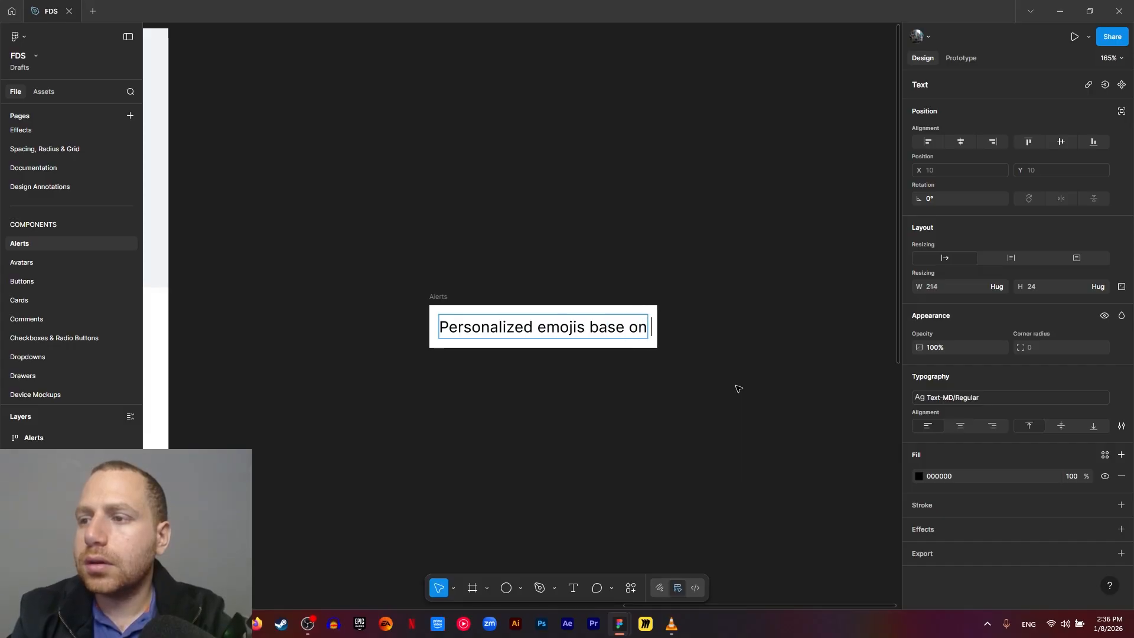
{"action": "type", "text": "your ava"}
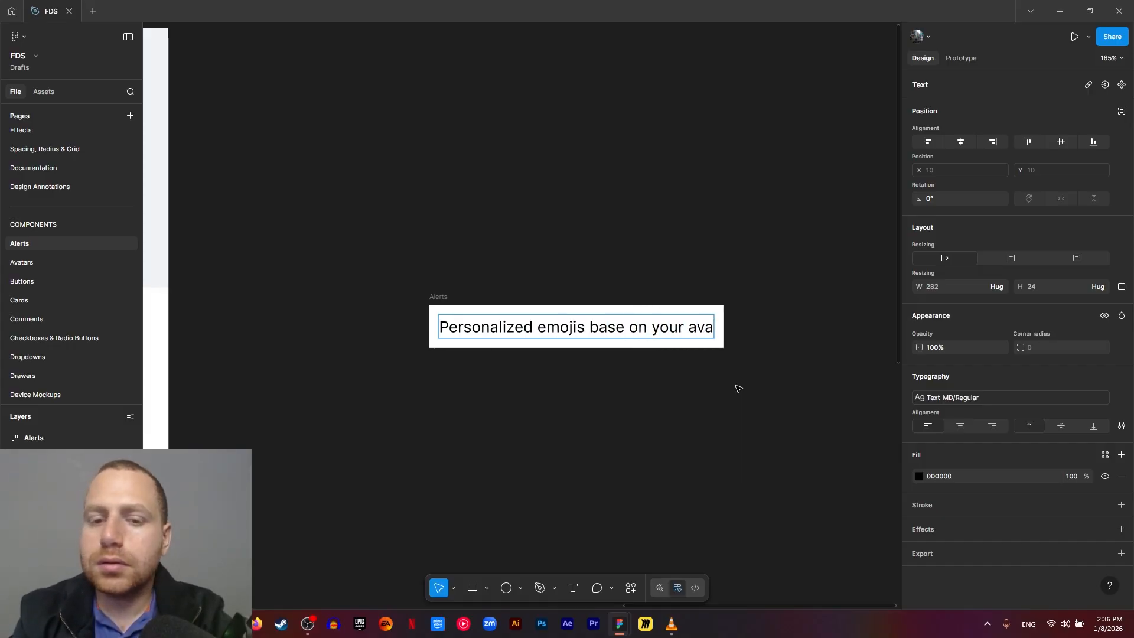
{"action": "type", "text": "tar are no"}
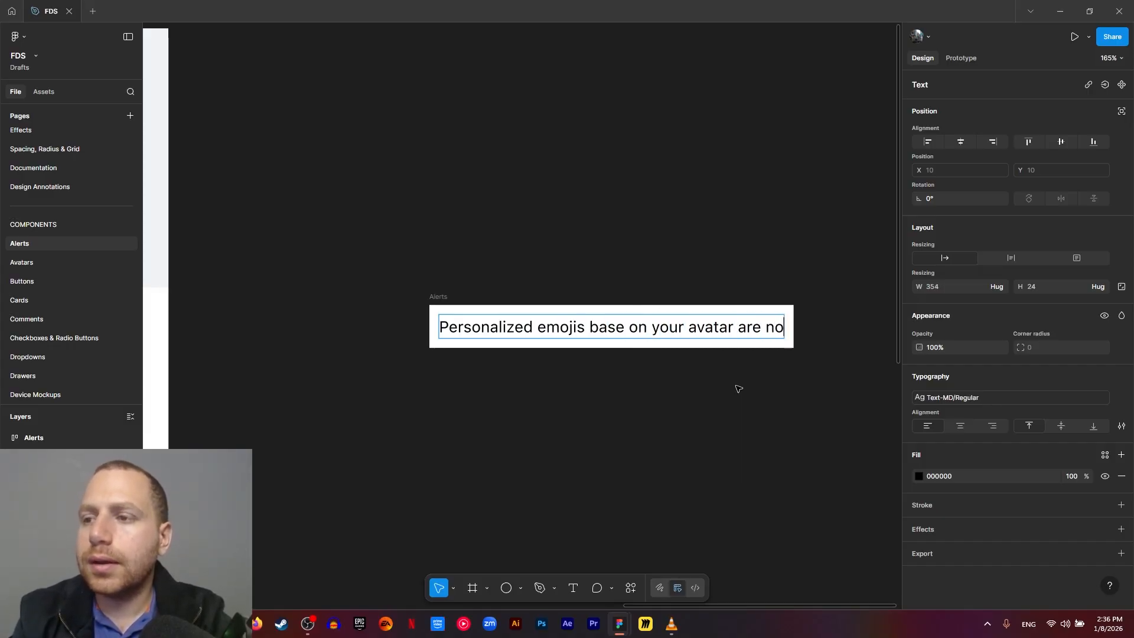
{"action": "type", "text": "w abaliable"}
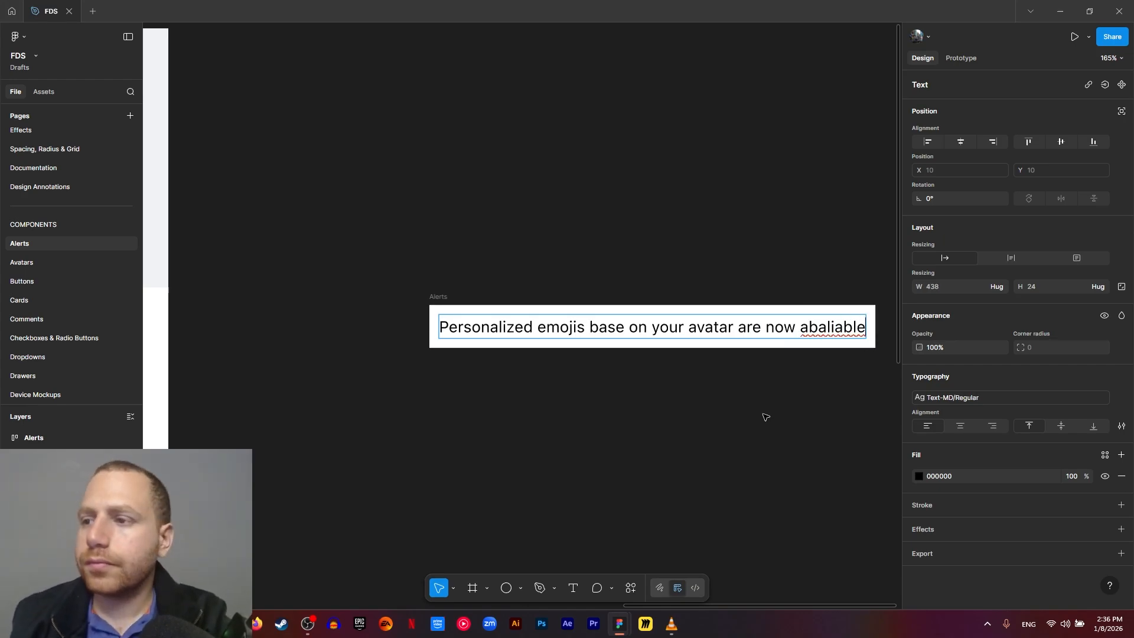
{"action": "left_click", "coordinate": [794, 409]}
- Set the small Alerts frame to a fixed width of 375
{"action": "left_click_drag", "start_coordinate": [787, 412], "coordinate": [732, 385]}
{"action": "left_click", "coordinate": [495, 285]}
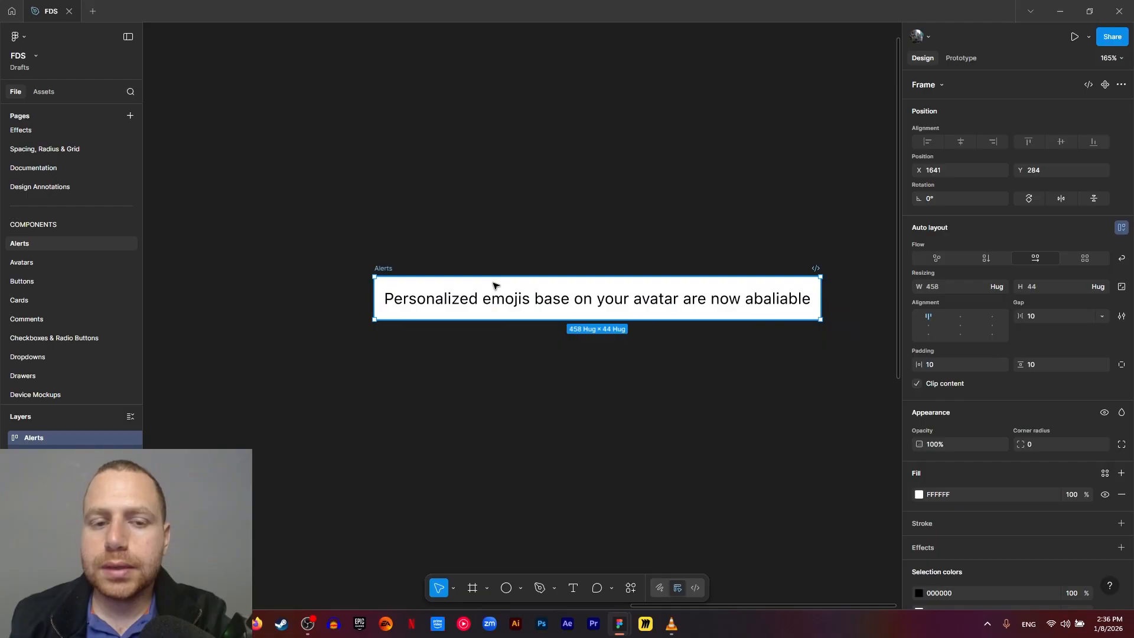
{"action": "left_click", "coordinate": [960, 284]}
{"action": "type", "text": "375"}
{"action": "key", "text": "Return"}
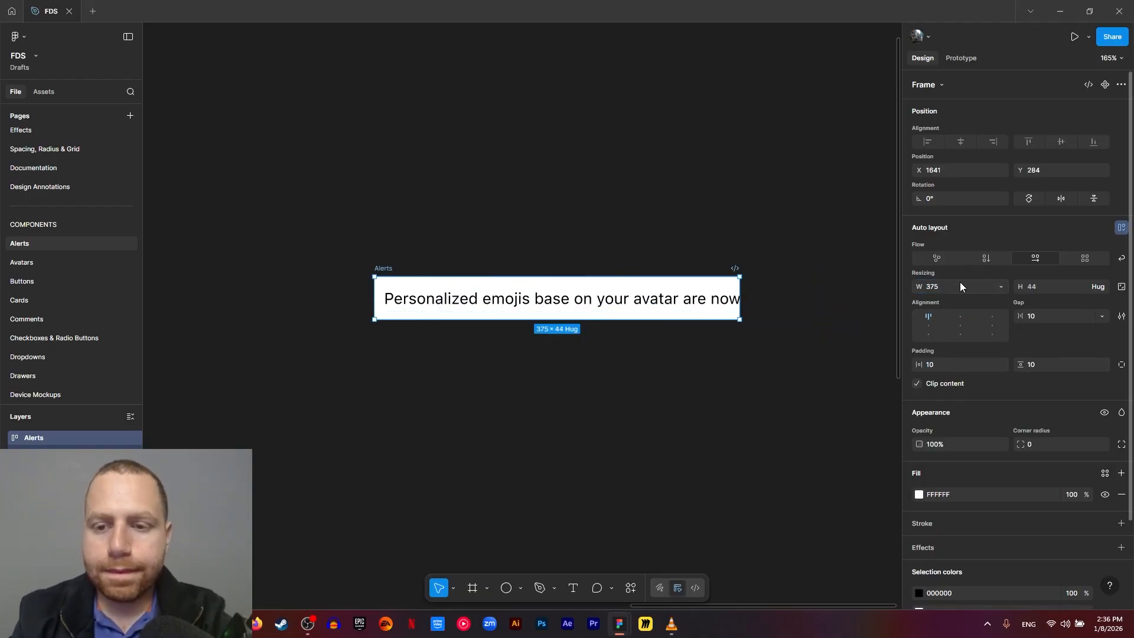
{"action": "left_click", "coordinate": [630, 302]}
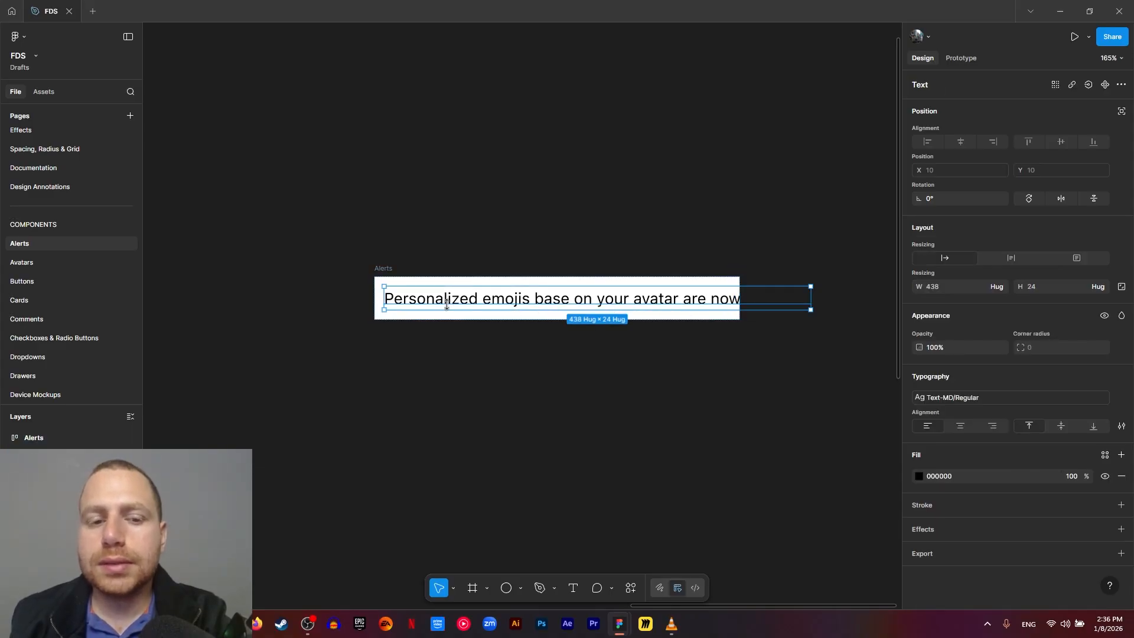
{"action": "left_click", "coordinate": [318, 261]}
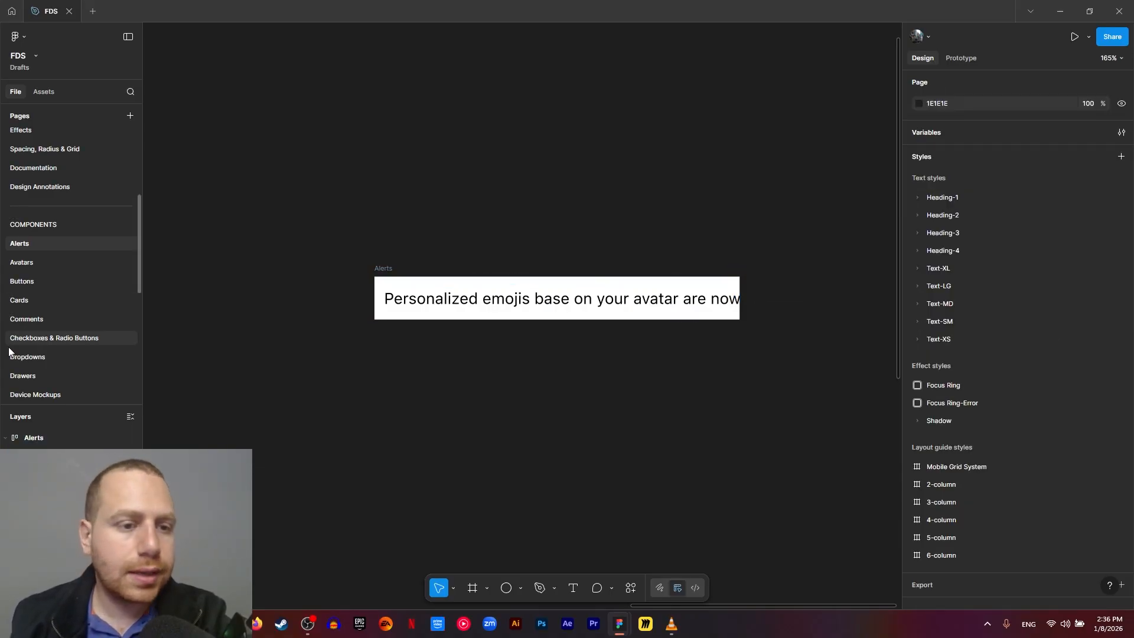
- Place an instance of the blue Button component above the Alerts frame and set its type to Icon
{"action": "left_click", "coordinate": [43, 92]}
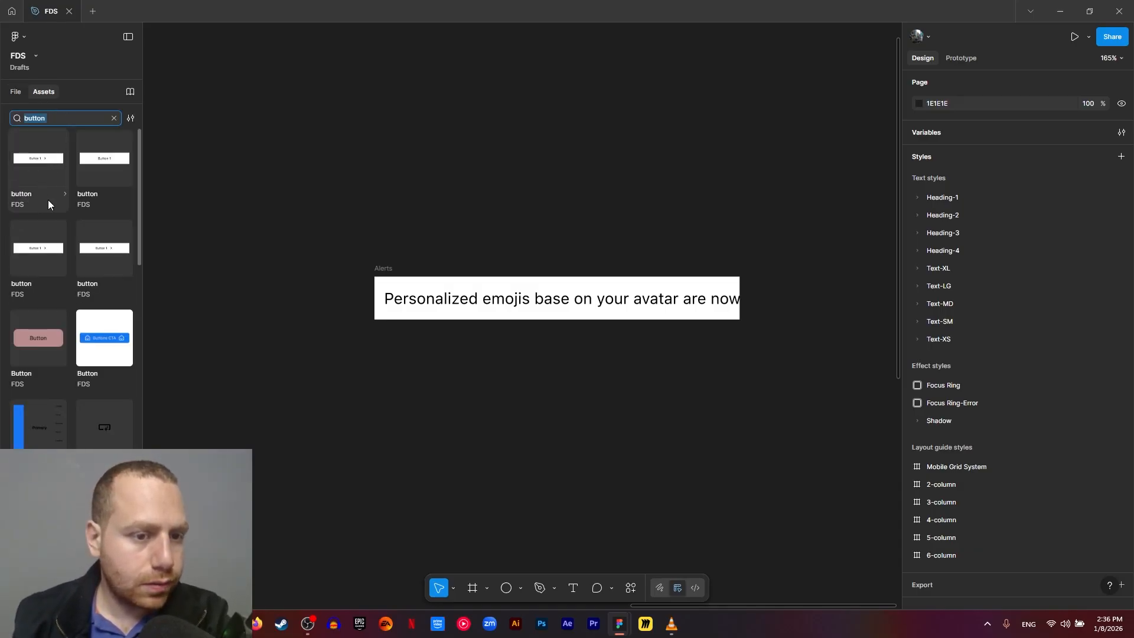
{"action": "left_click_drag", "start_coordinate": [102, 351], "coordinate": [626, 171]}
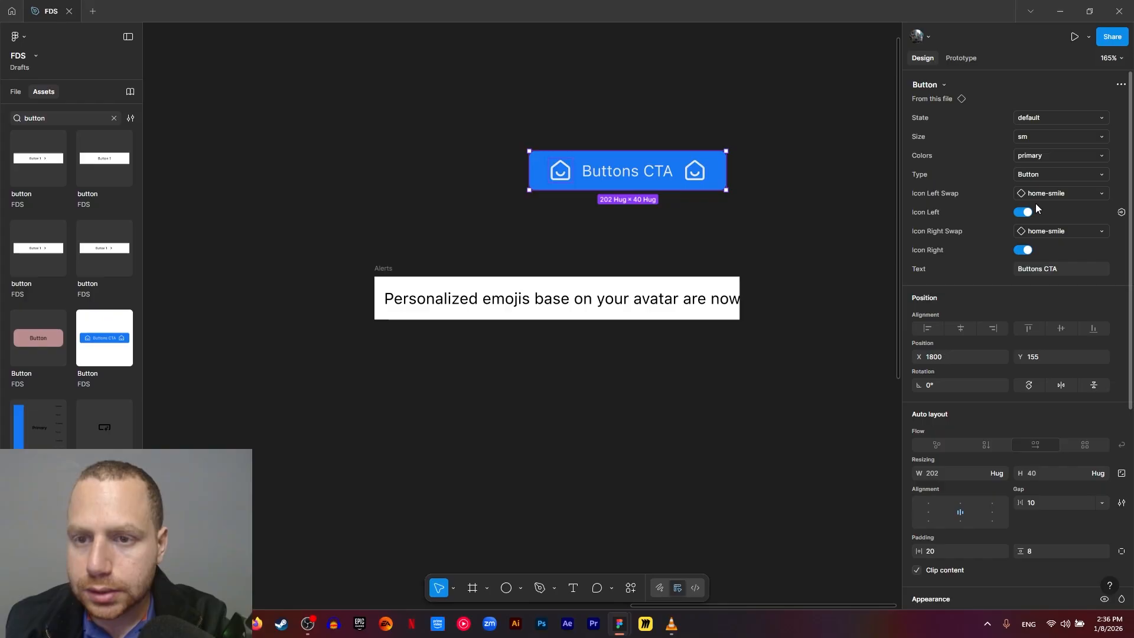
{"action": "left_click", "coordinate": [1044, 170]}
{"action": "left_click", "coordinate": [1037, 185]}
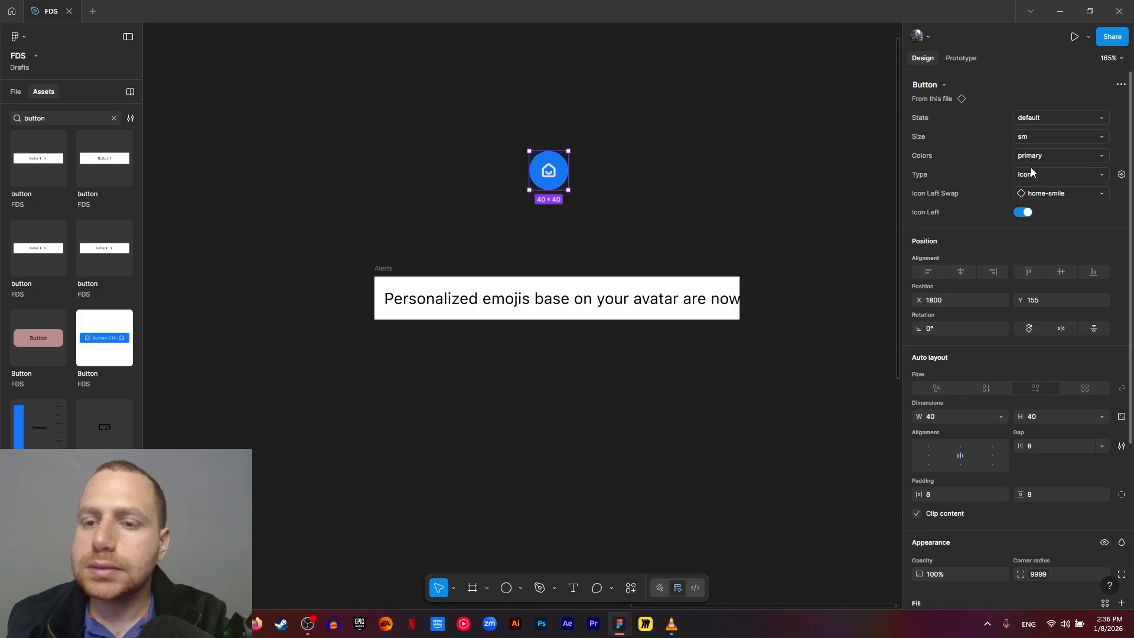
- Swap the icon button's home-smile icon for close and set the button's color variant to neutral
{"action": "left_click", "coordinate": [1036, 195]}
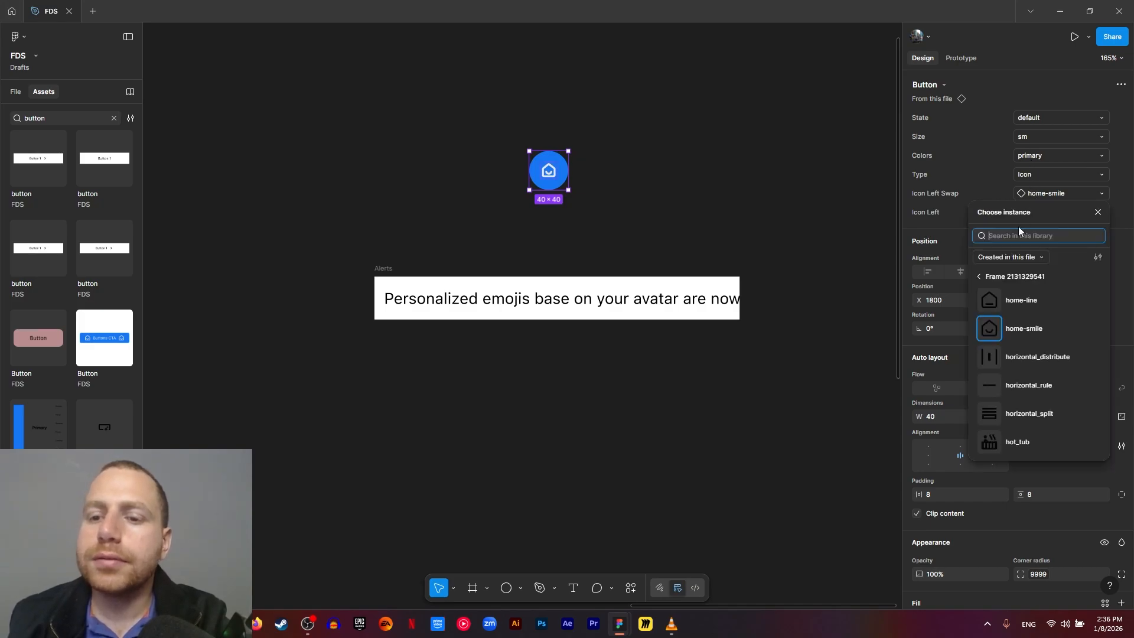
{"action": "type", "text": "close"}
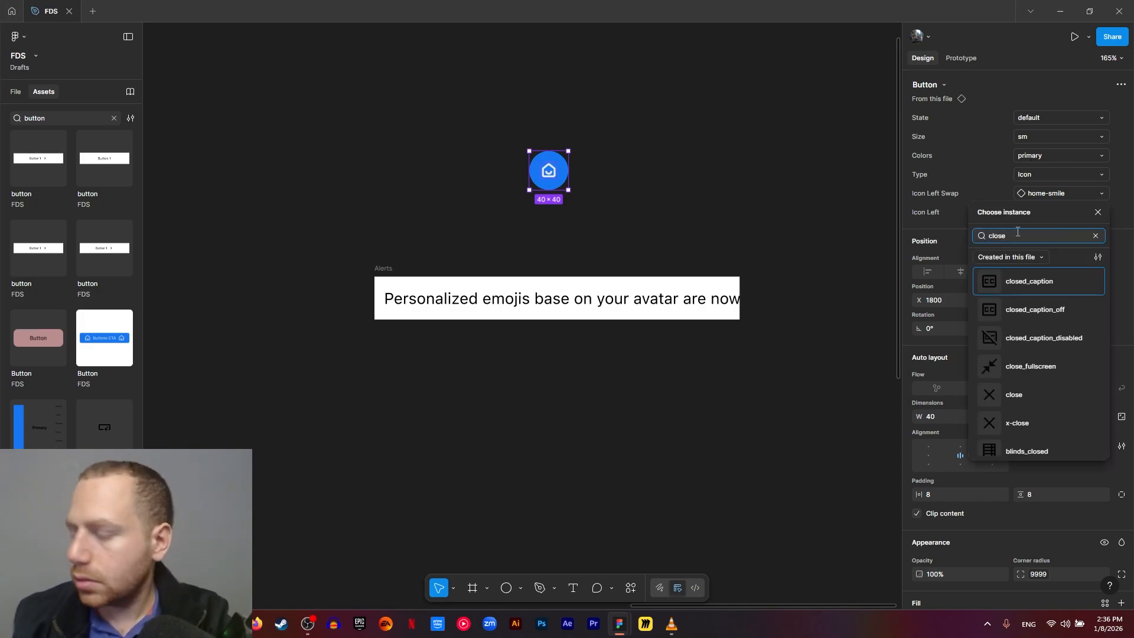
{"action": "left_click", "coordinate": [1039, 392]}
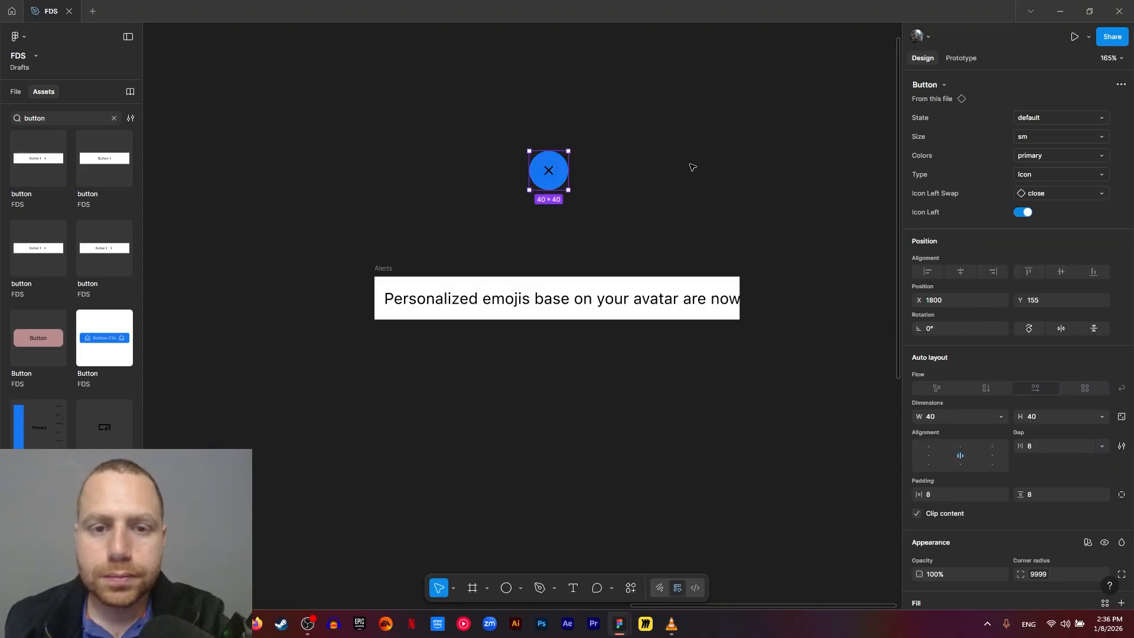
{"action": "left_click", "coordinate": [601, 177]}
{"action": "double_click", "coordinate": [550, 176]}
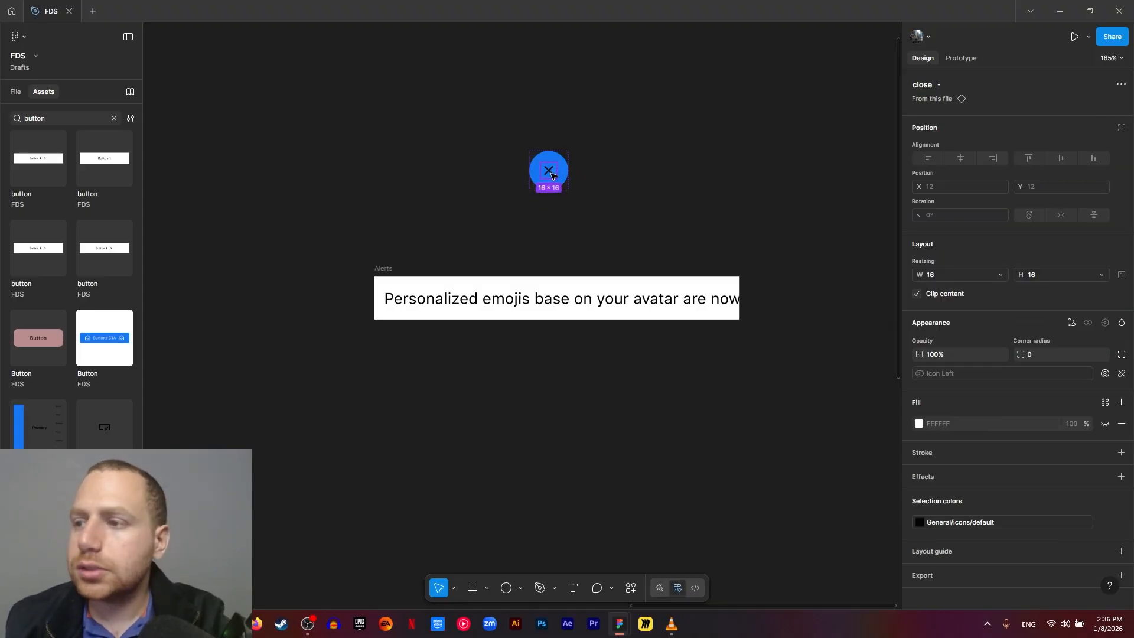
{"action": "key", "text": "Escape"}
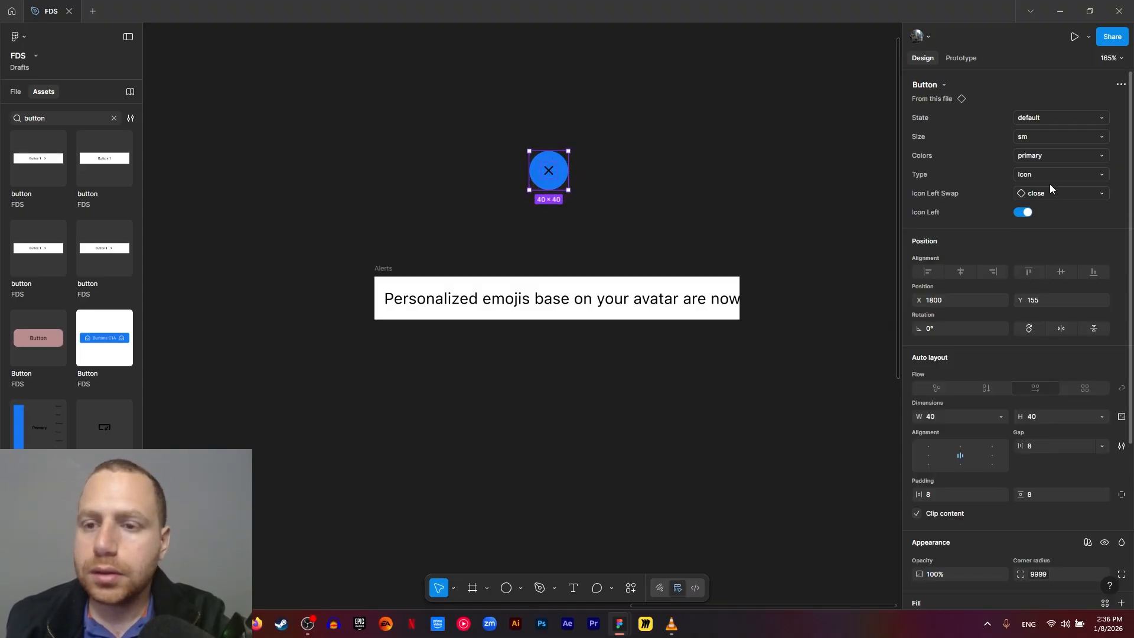
{"action": "left_click", "coordinate": [1053, 156]}
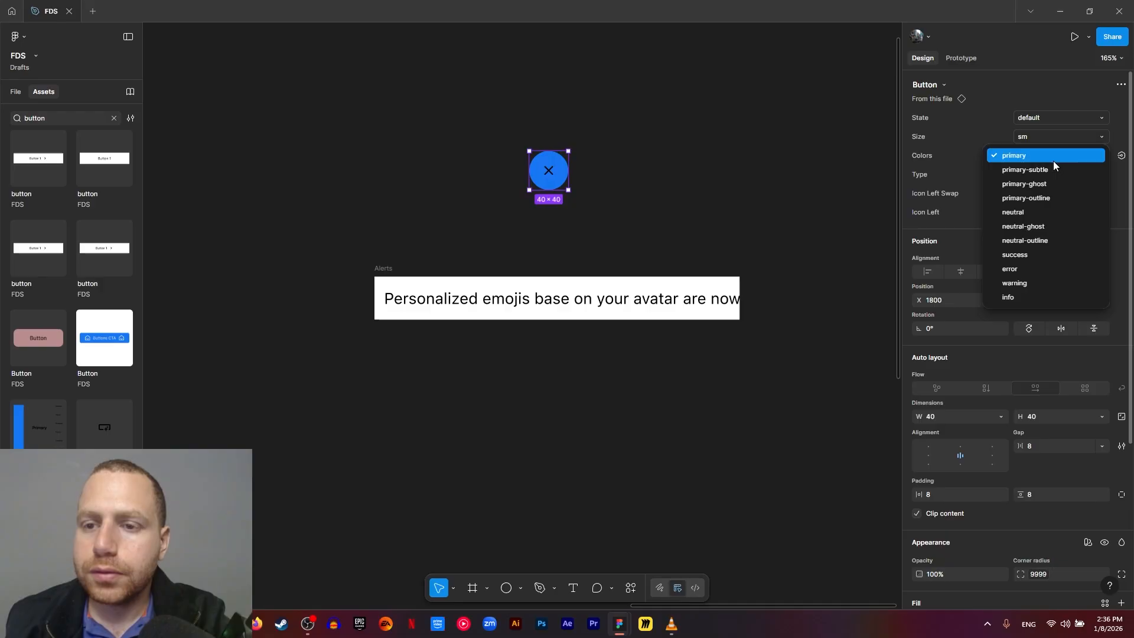
{"action": "left_click", "coordinate": [1051, 211]}
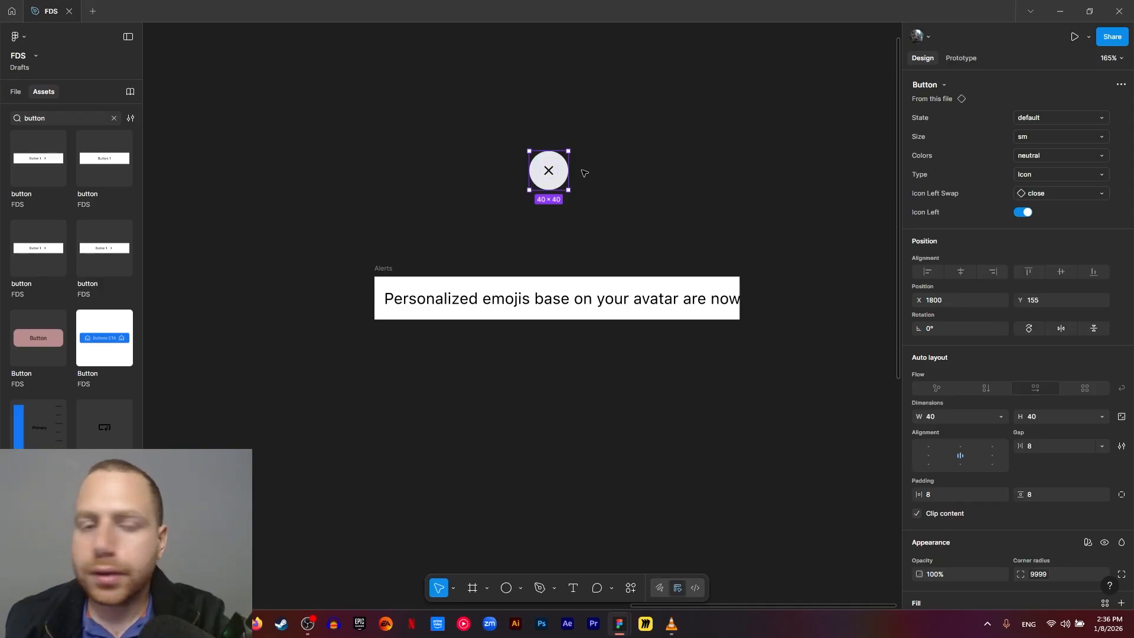
- Try filling the close icon's frame with General/icon/primary, and undo the fill
{"action": "double_click", "coordinate": [555, 172]}
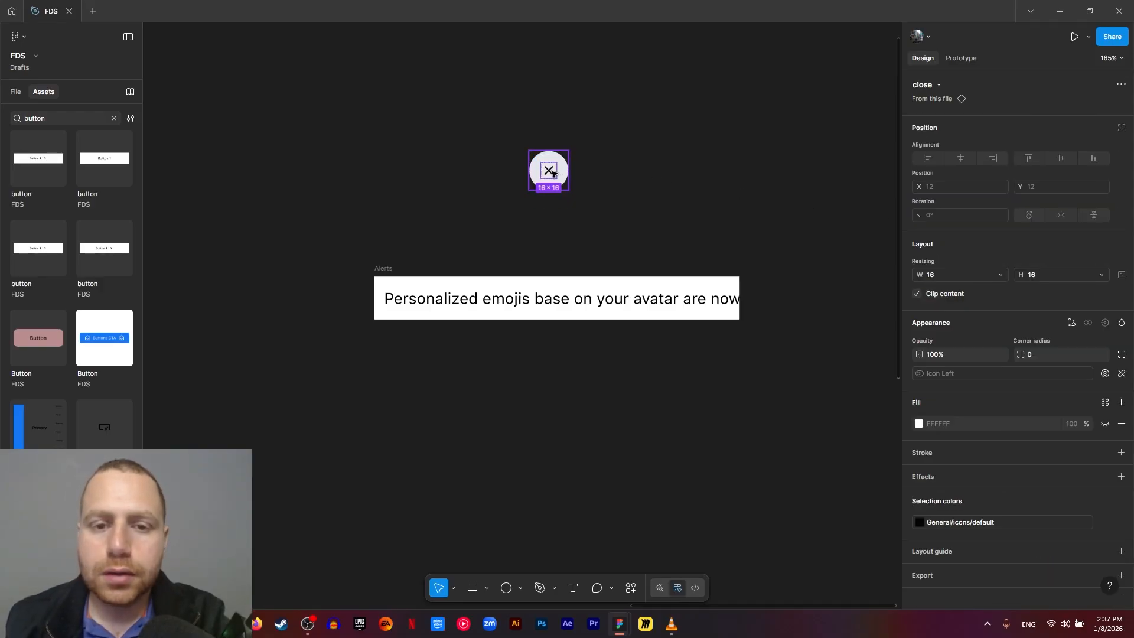
{"action": "left_click", "coordinate": [918, 420]}
{"action": "left_click", "coordinate": [827, 328]}
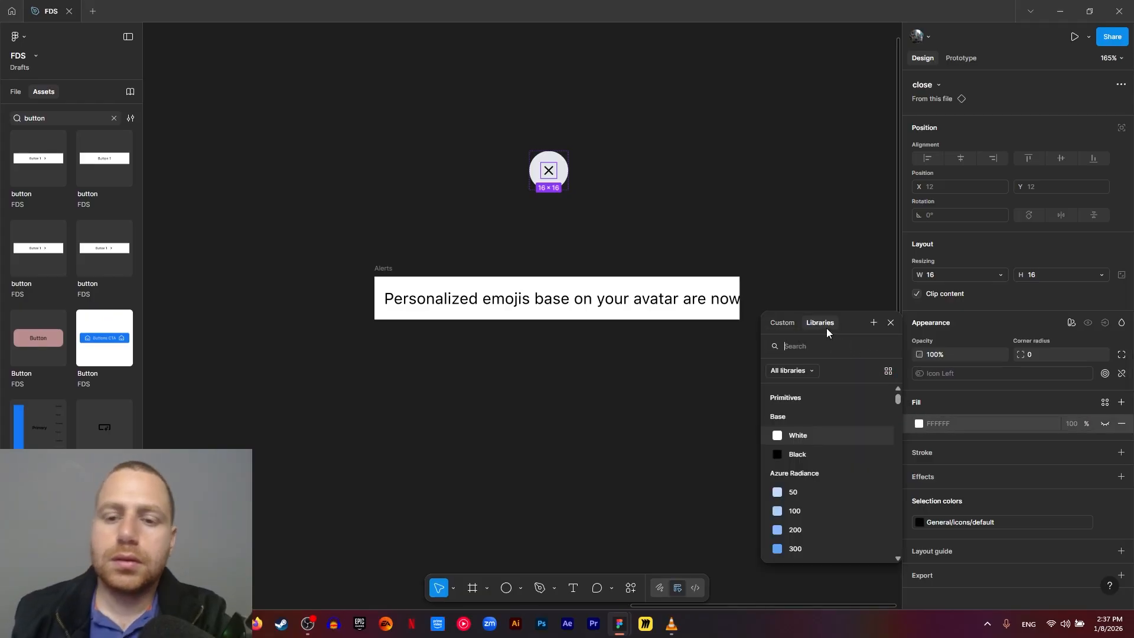
{"action": "type", "text": "icon"}
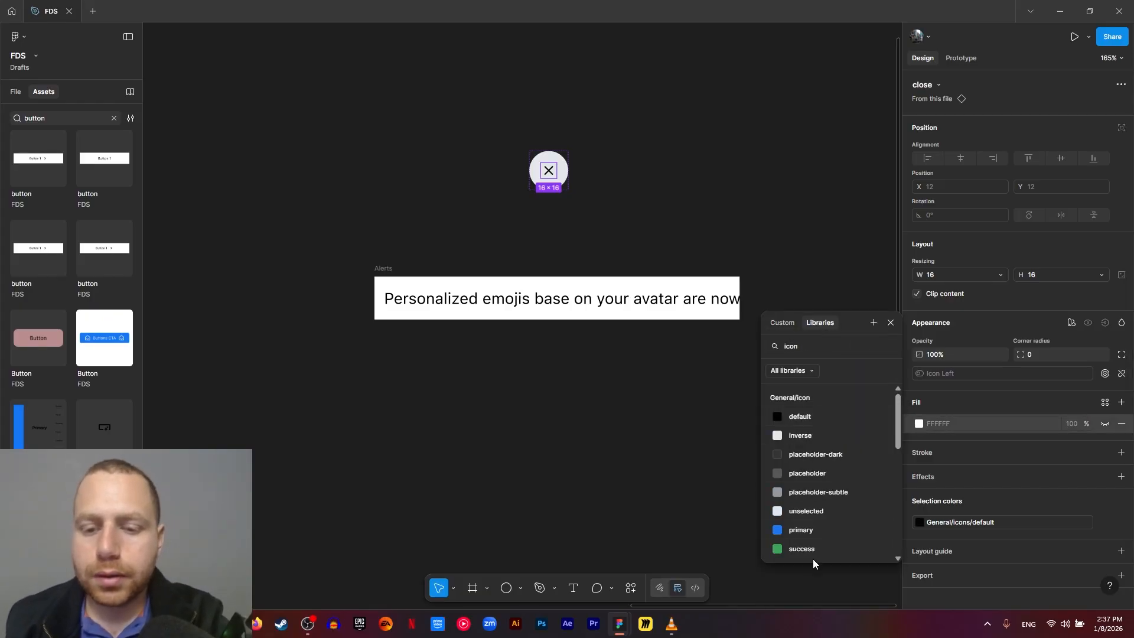
{"action": "scroll", "coordinate": [812, 559], "scroll_direction": "down", "scroll_amount": 1}
{"action": "left_click", "coordinate": [813, 519]}
{"action": "left_click", "coordinate": [583, 132]}
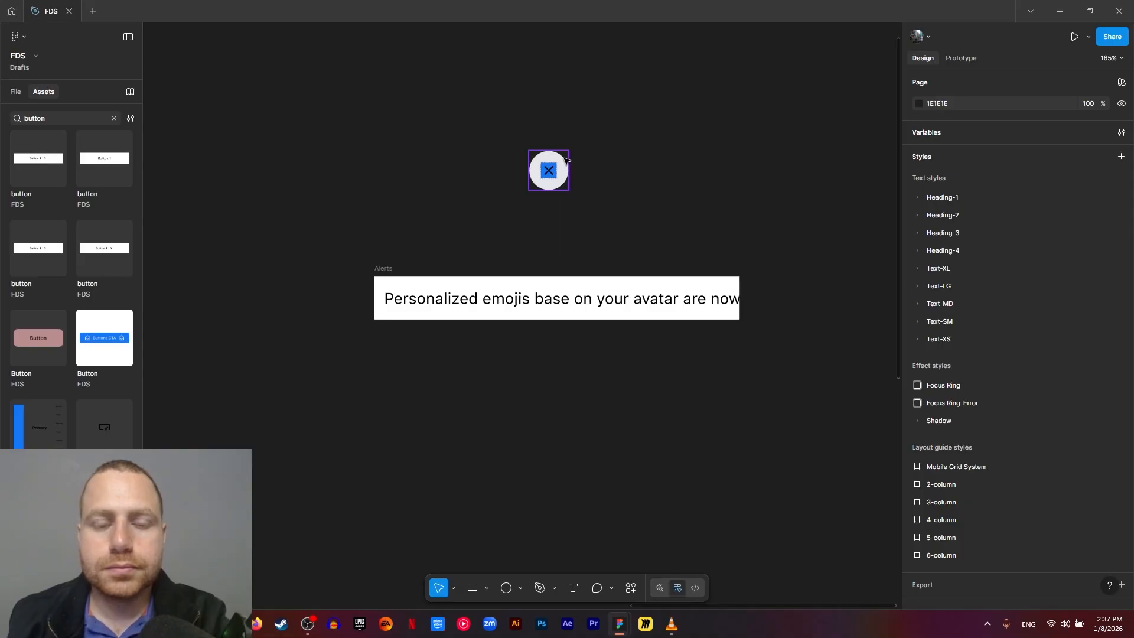
{"action": "key", "text": "ctrl+z"}
{"action": "key", "text": "ctrl+z"}
- Apply the General/icon/primary color to the X vector inside the close icon
{"action": "double_click", "coordinate": [550, 172]}
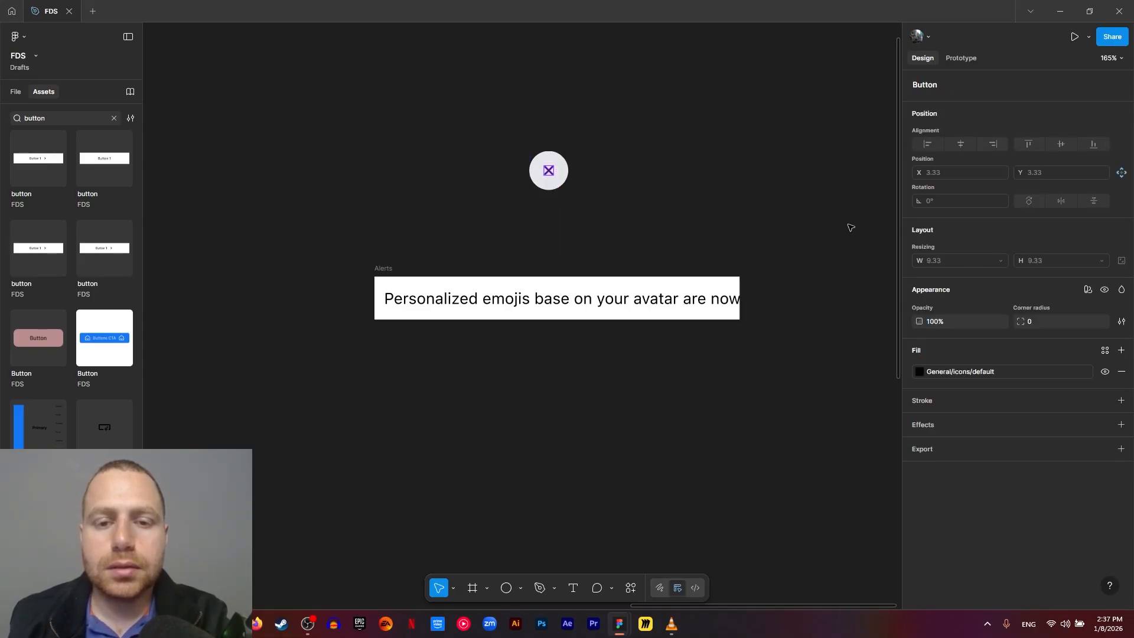
{"action": "left_click", "coordinate": [944, 375]}
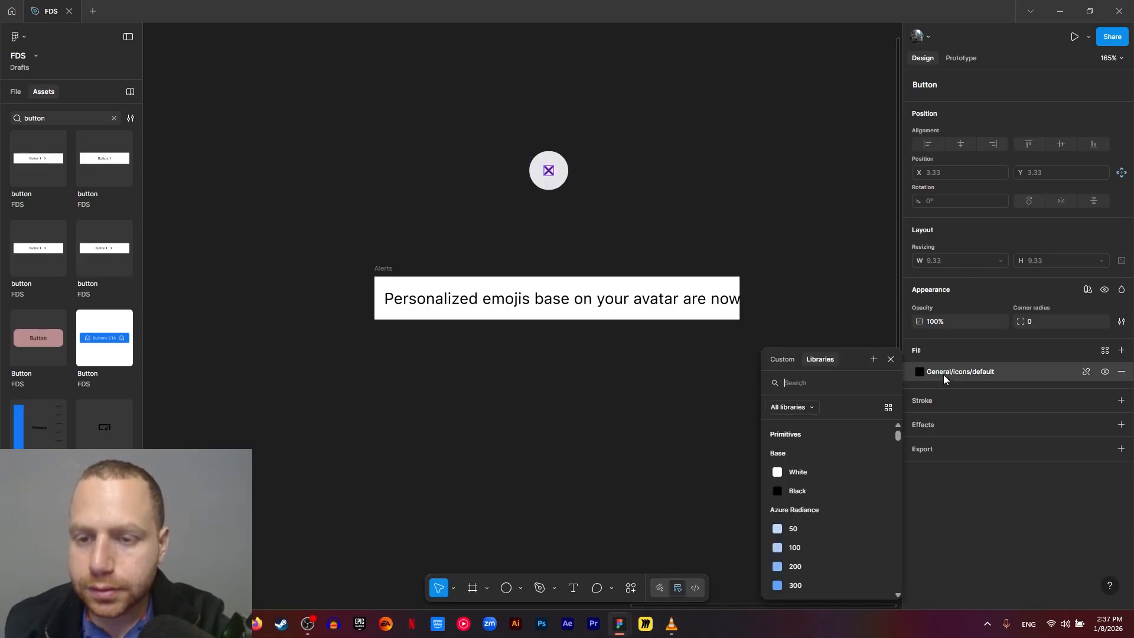
{"action": "left_click", "coordinate": [839, 563]}
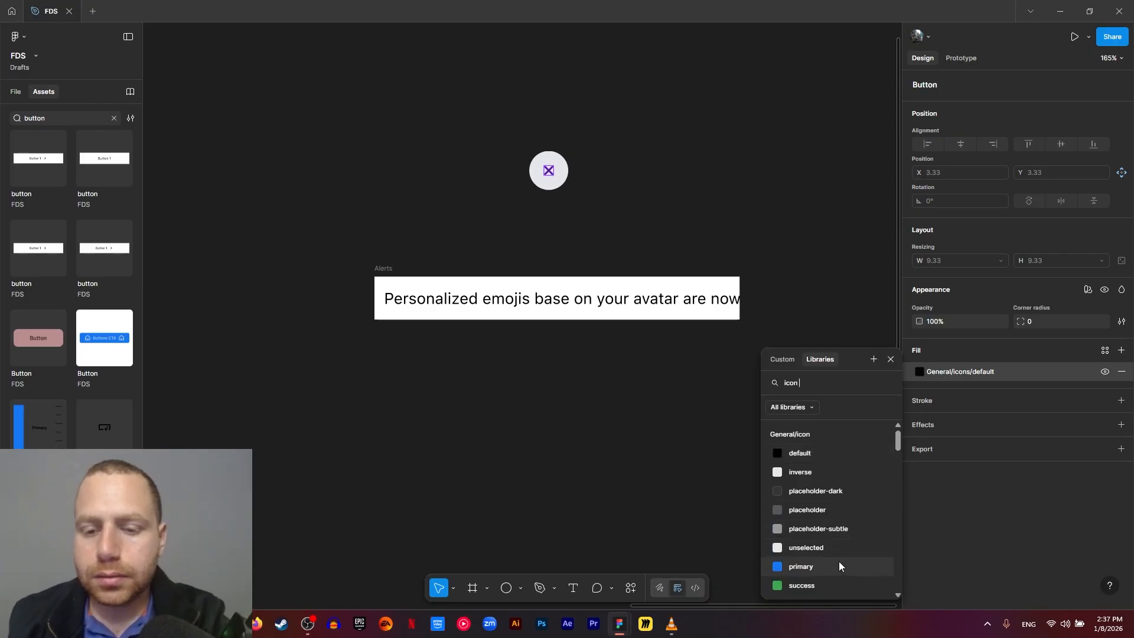
{"action": "left_click", "coordinate": [719, 248]}
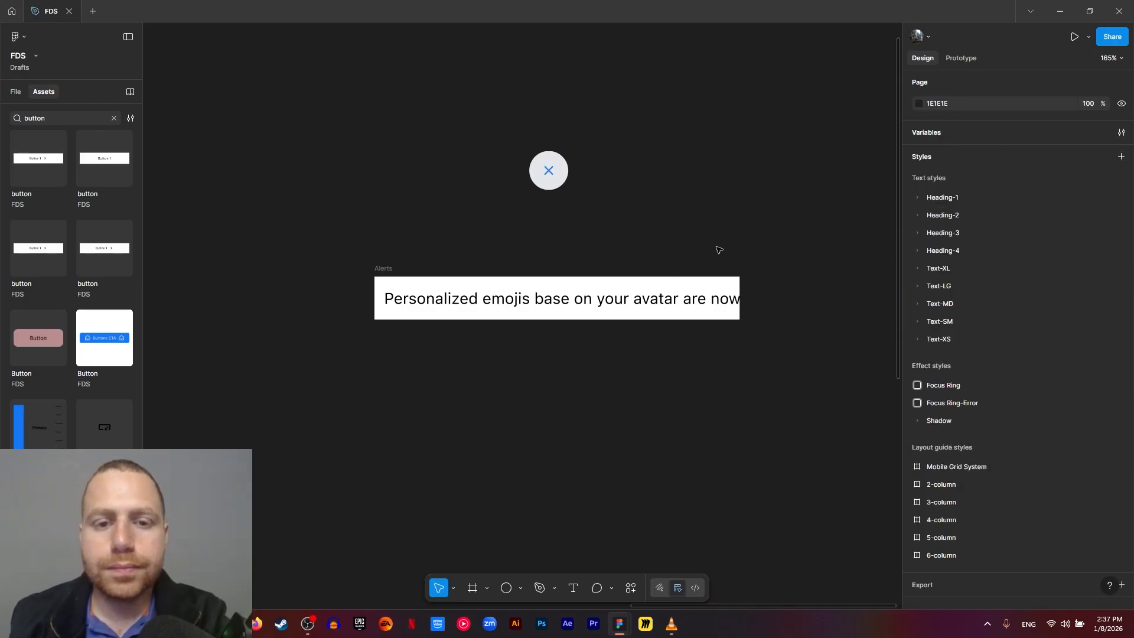
{"action": "left_click", "coordinate": [550, 171]}
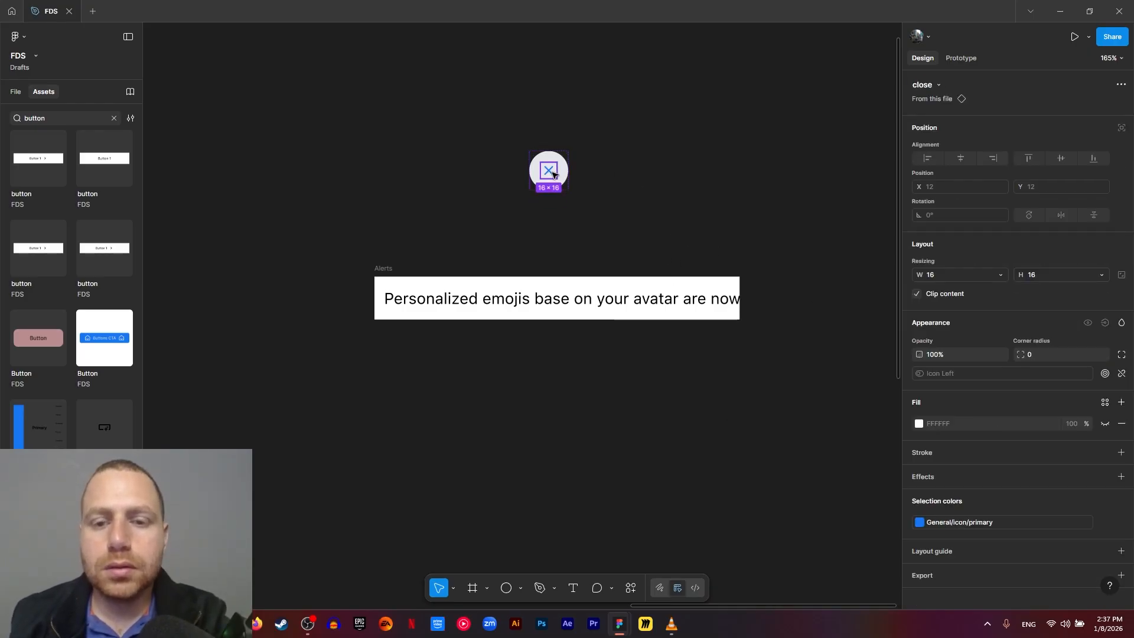
{"action": "left_click", "coordinate": [951, 277]}
{"action": "left_click", "coordinate": [981, 253]}
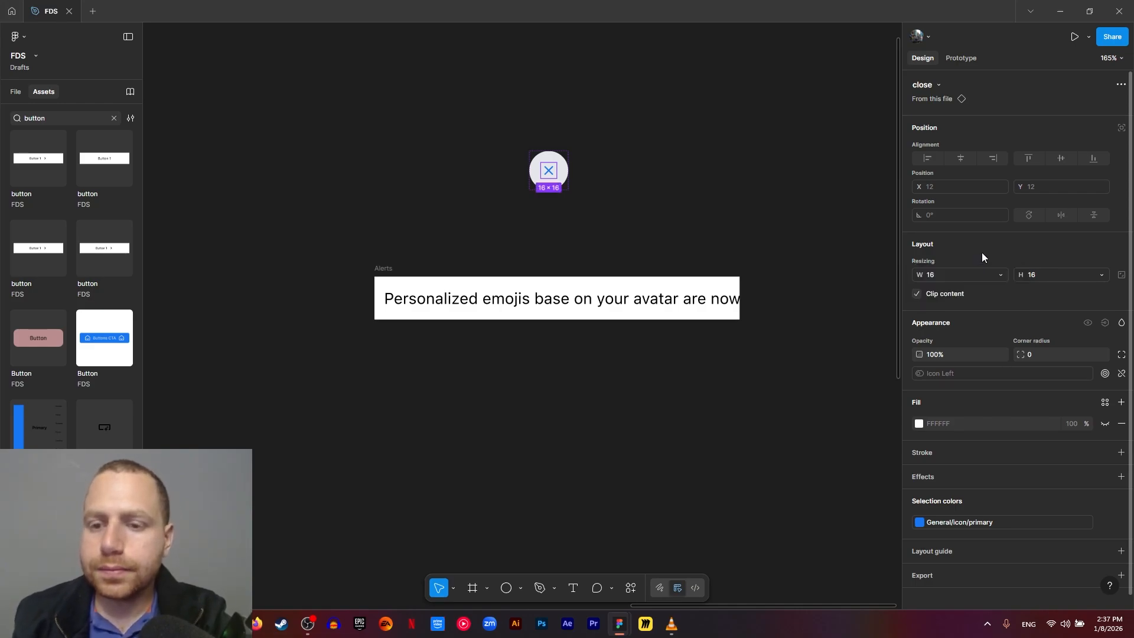
{"action": "left_click", "coordinate": [945, 272]}
{"action": "left_click", "coordinate": [968, 260]}
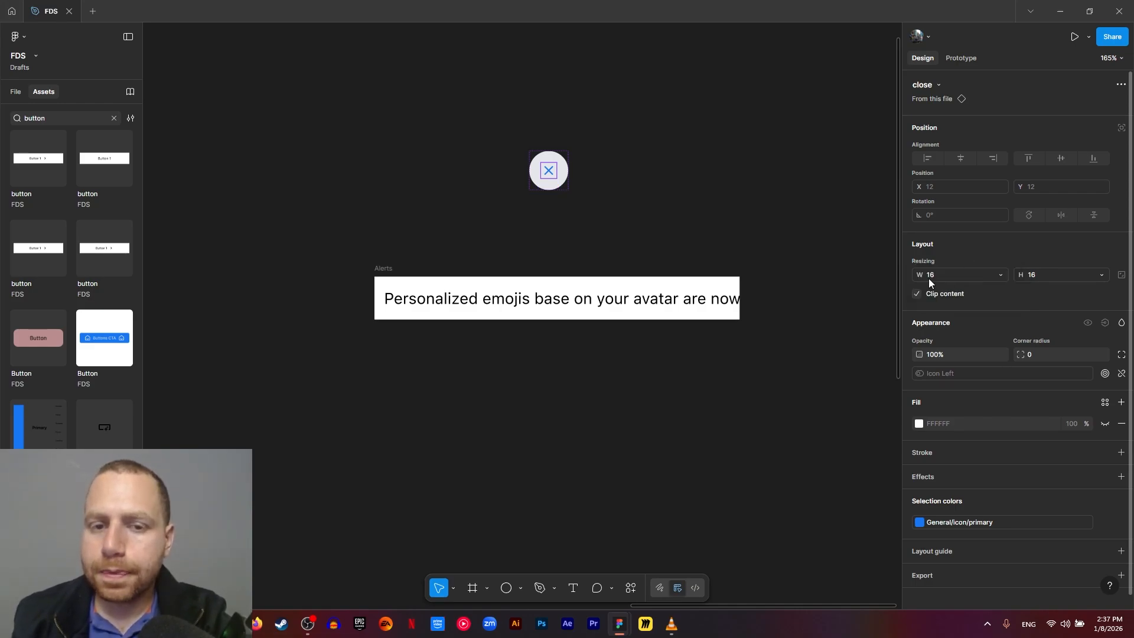
- Set both the width and height of the close icon inside the icon button to fill its container
{"action": "left_click", "coordinate": [526, 203]}
{"action": "left_click", "coordinate": [548, 170]}
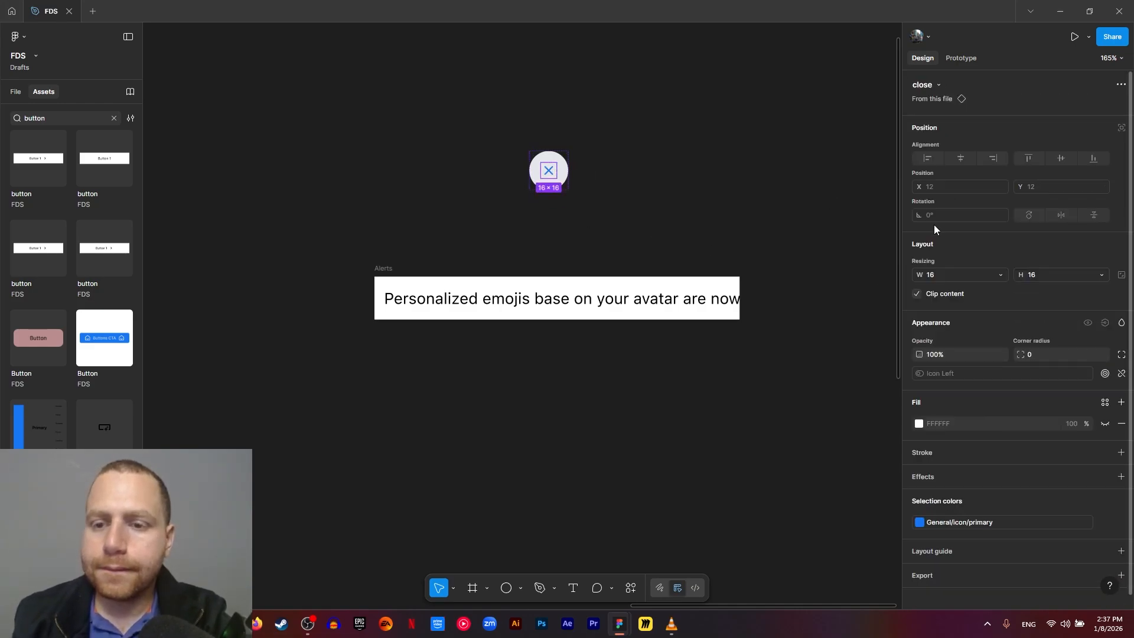
{"action": "left_click", "coordinate": [949, 274]}
{"action": "left_click", "coordinate": [990, 288]}
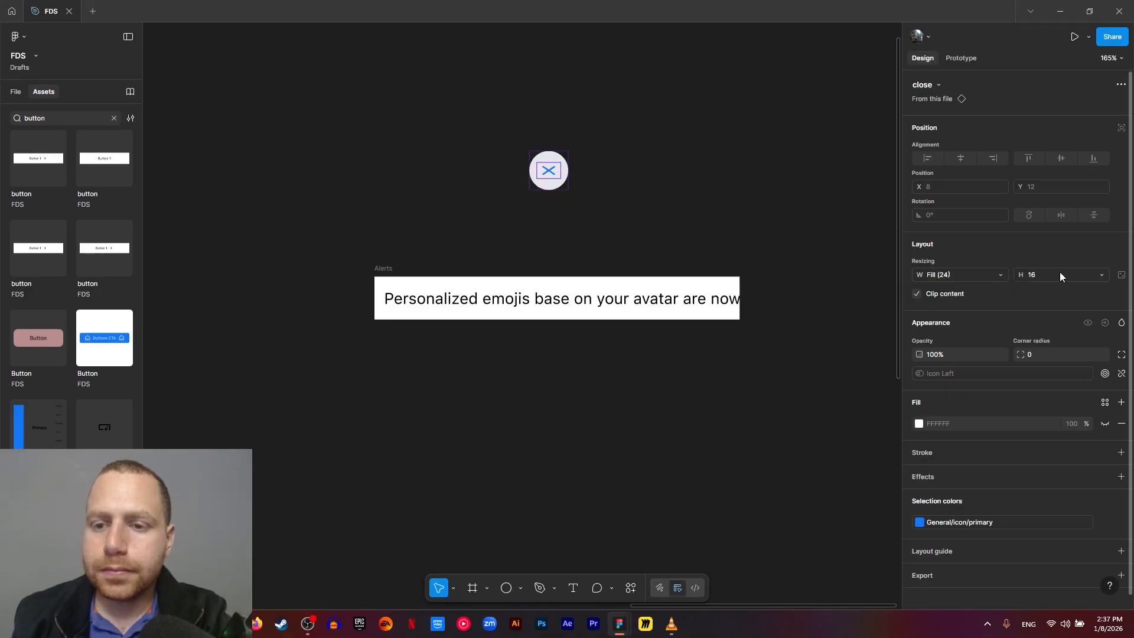
{"action": "left_click", "coordinate": [1059, 272]}
{"action": "left_click", "coordinate": [1062, 286]}
{"action": "left_click", "coordinate": [567, 56]}
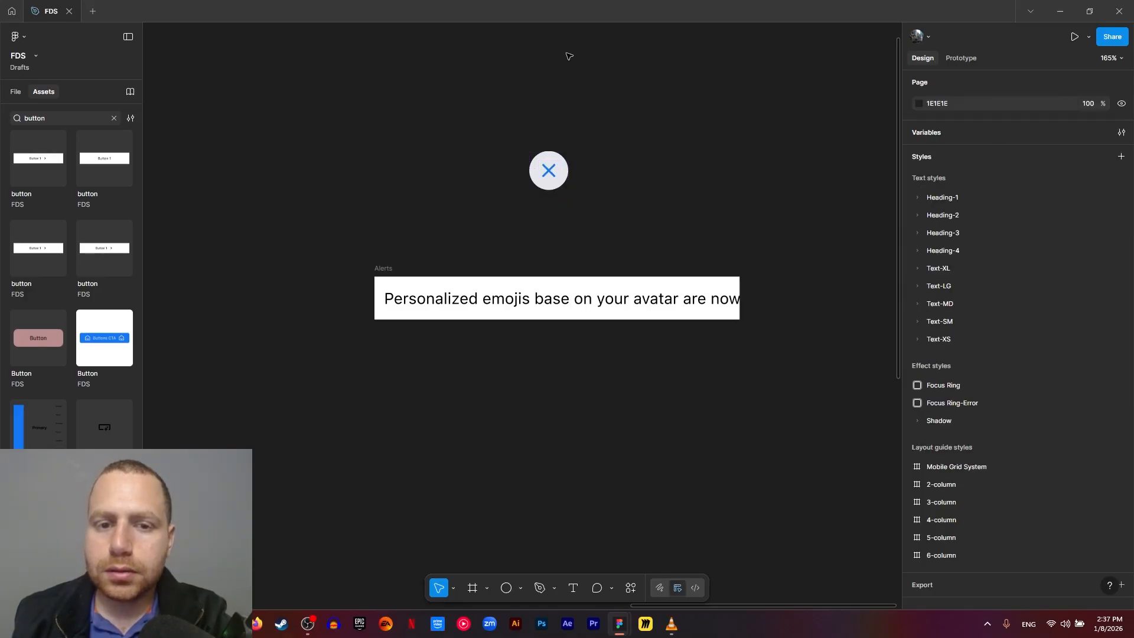
- Move the icon button into the Alerts frame, placing it after the text
{"action": "left_click", "coordinate": [552, 177]}
{"action": "left_click_drag", "start_coordinate": [552, 177], "coordinate": [665, 193]}
{"action": "left_click", "coordinate": [394, 269]}
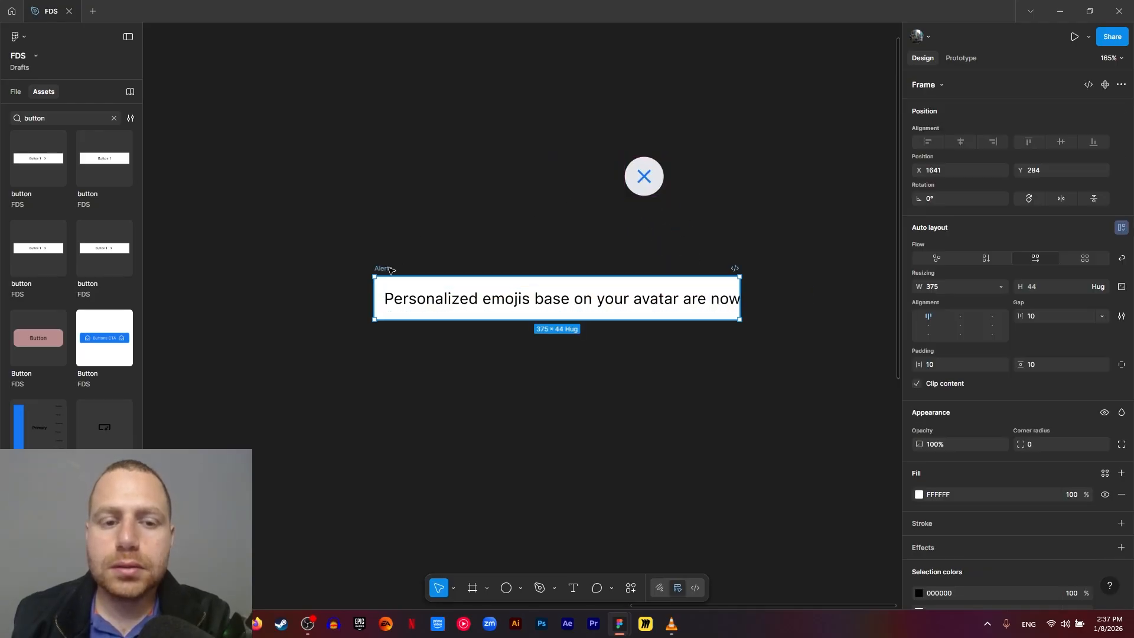
{"action": "left_click", "coordinate": [600, 200]}
{"action": "left_click", "coordinate": [645, 173]}
{"action": "left_click_drag", "start_coordinate": [644, 173], "coordinate": [630, 255]}
{"action": "left_click", "coordinate": [565, 197]}
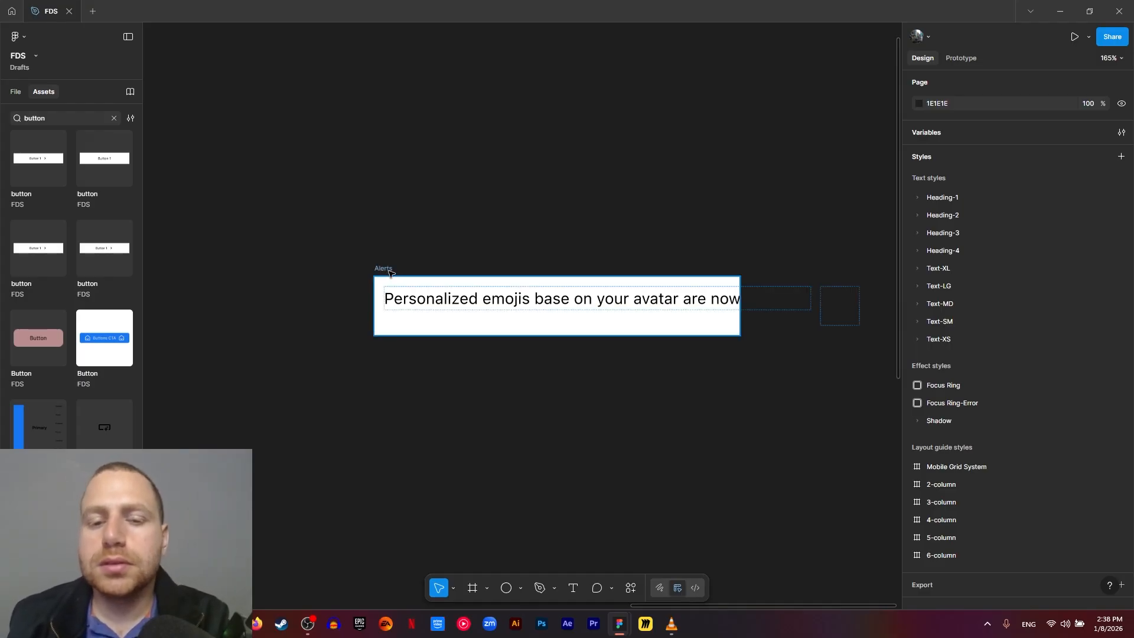
- Narrow the alert text box to about 299 wide so the text wraps and the close button fits inside the frame
{"action": "left_click", "coordinate": [697, 299]}
{"action": "left_click_drag", "start_coordinate": [814, 299], "coordinate": [675, 303]}
{"action": "left_click", "coordinate": [647, 226]}
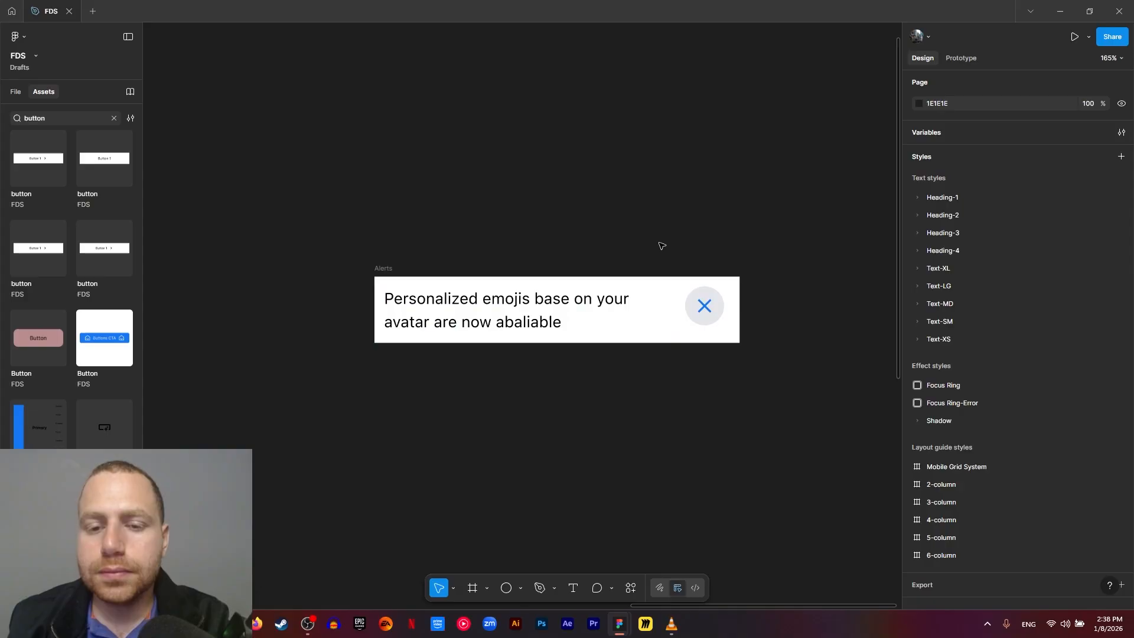
- Set the gap between the Alerts frame's text and close button to Auto
{"action": "left_click", "coordinate": [591, 315]}
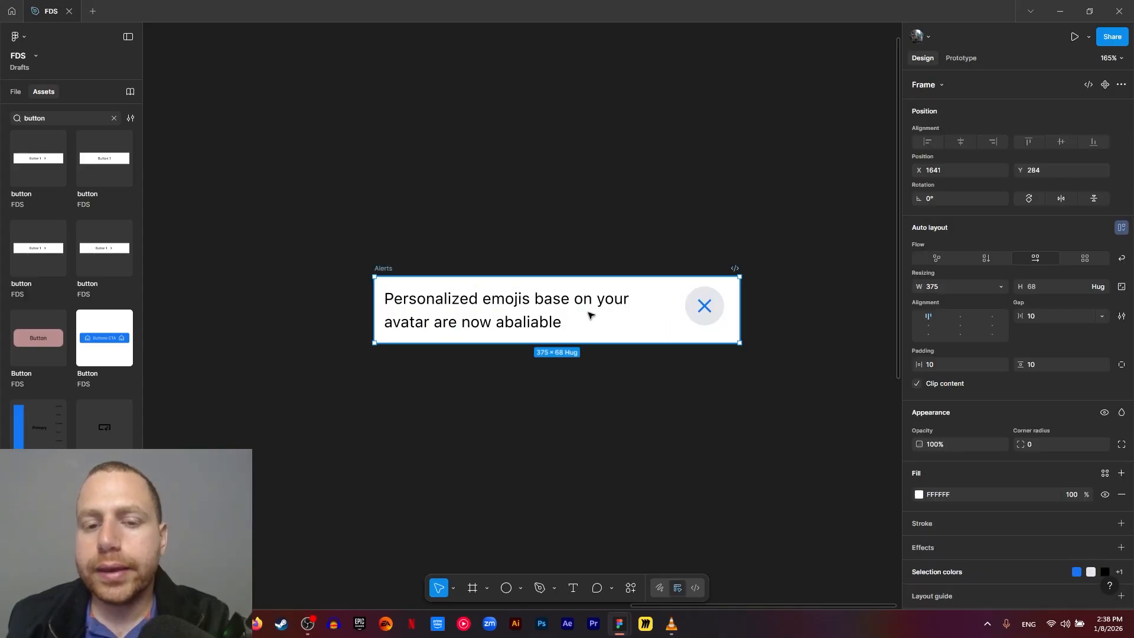
{"action": "left_click", "coordinate": [679, 308]}
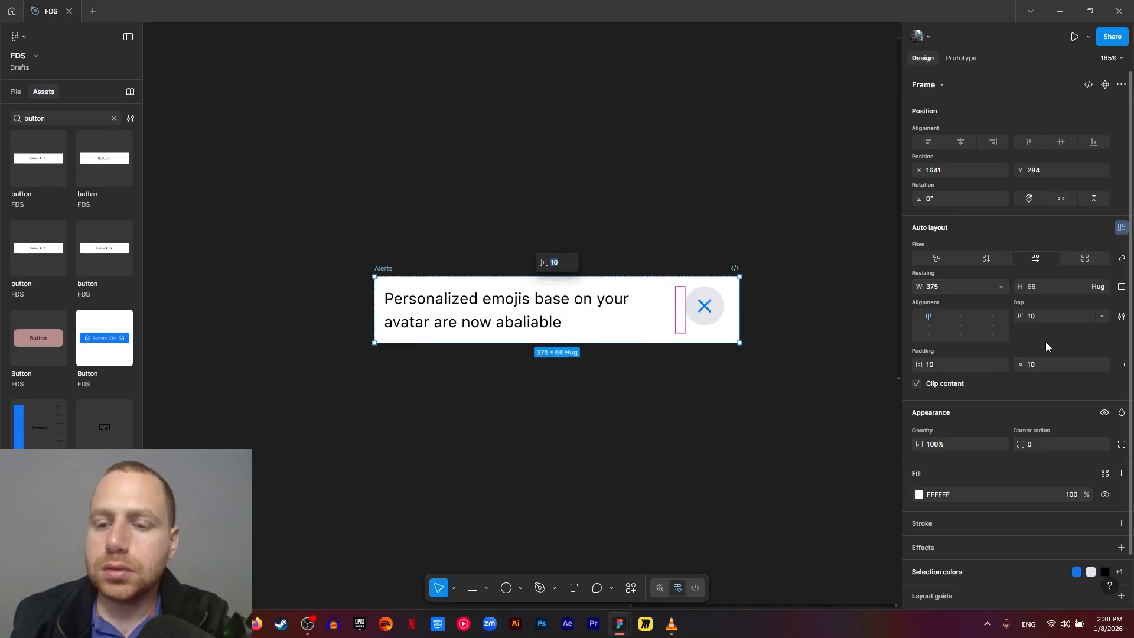
{"action": "double_click", "coordinate": [927, 318]}
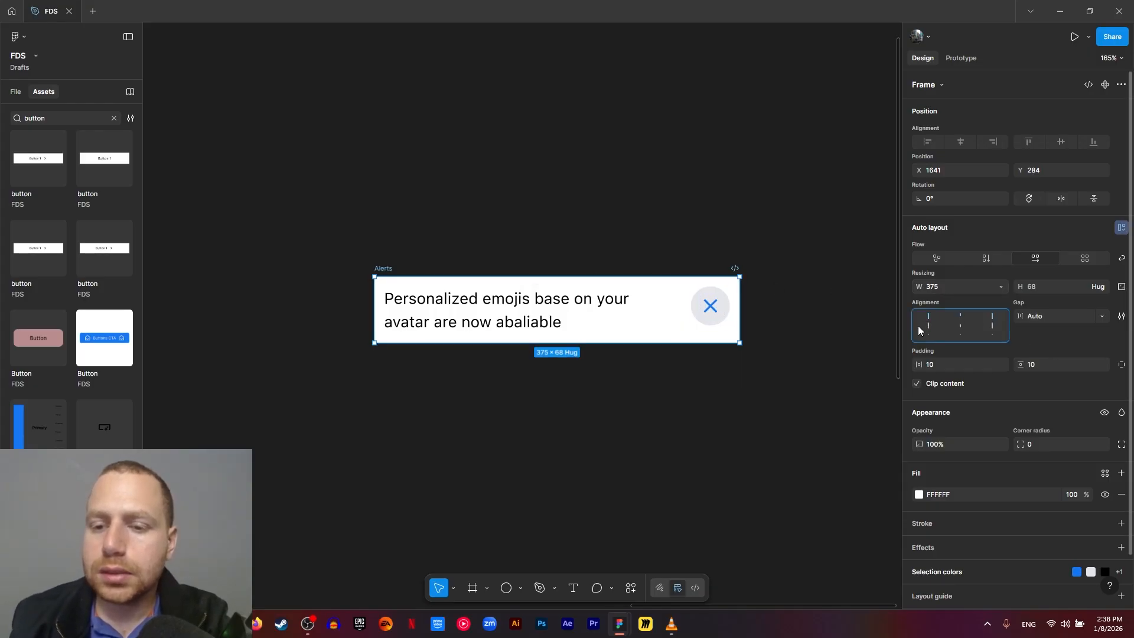
{"action": "left_click", "coordinate": [787, 344]}
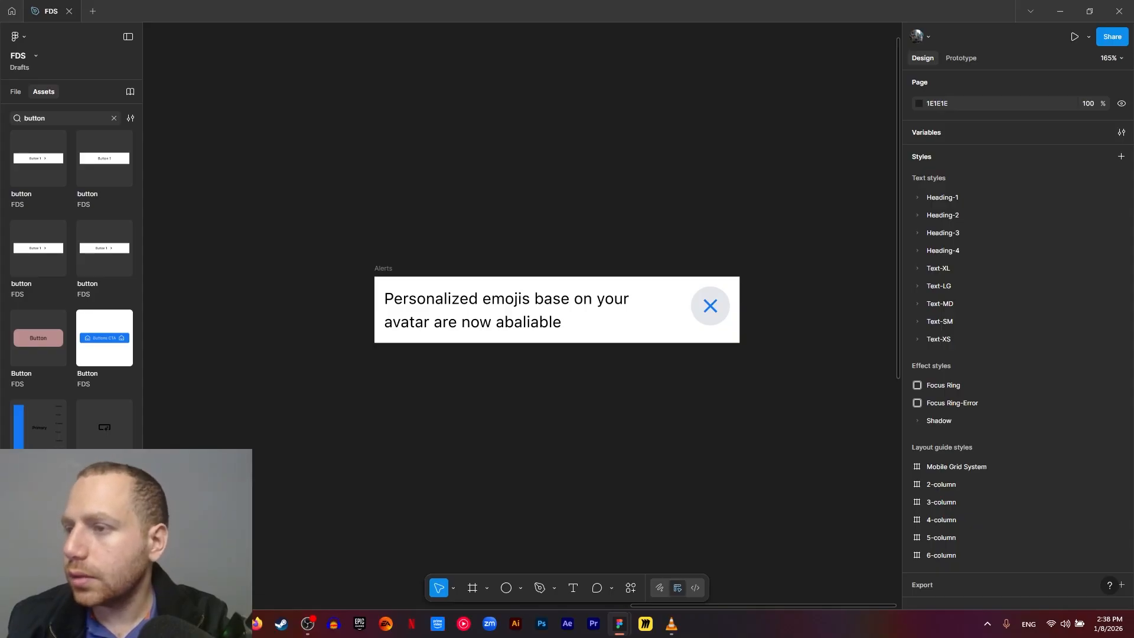
- Set the Alerts frame's horizontal and vertical padding to 8
{"action": "left_click", "coordinate": [623, 321]}
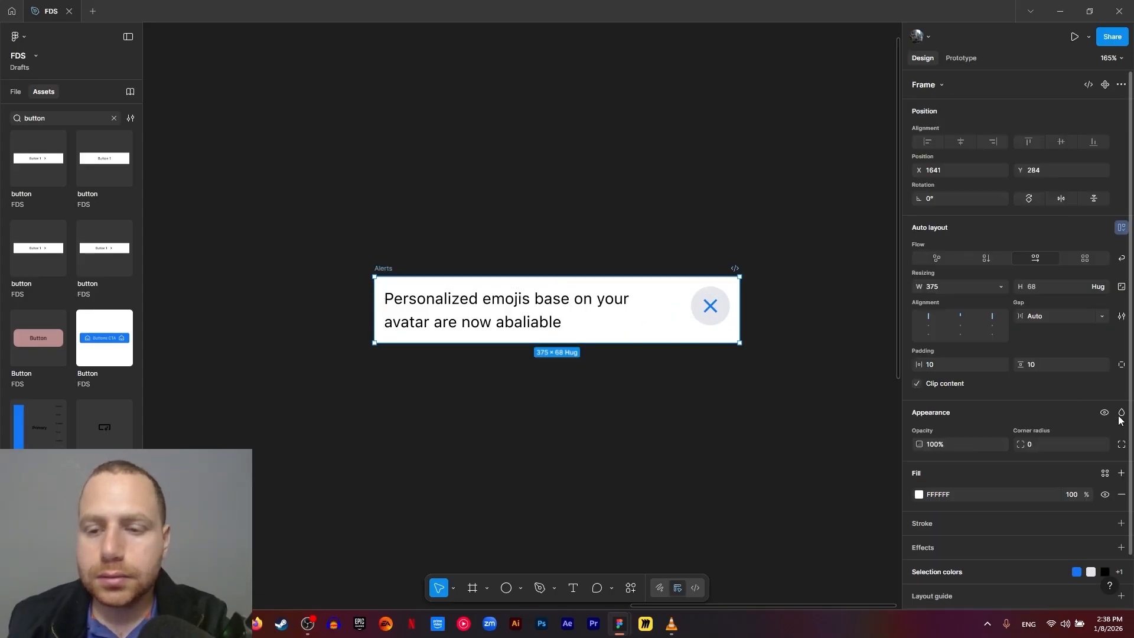
{"action": "left_click", "coordinate": [962, 367]}
{"action": "type", "text": "8"}
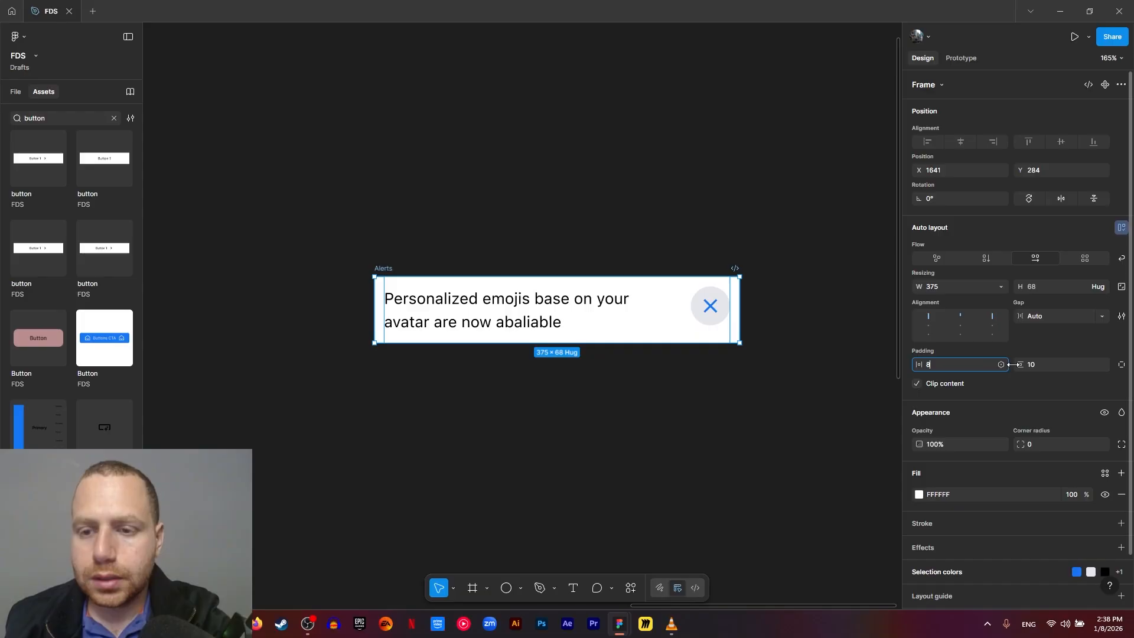
{"action": "left_click", "coordinate": [1043, 368]}
{"action": "type", "text": "8"}
{"action": "left_click", "coordinate": [695, 431]}
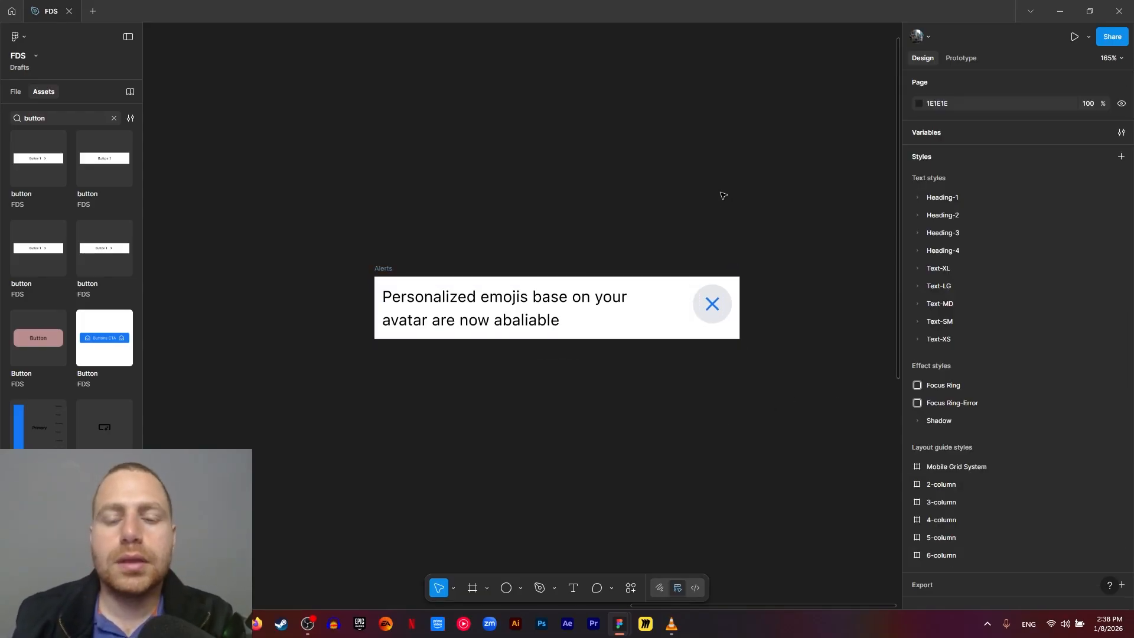
- Center the contents of the Alerts frame vertically through its auto layout alignment
{"action": "left_click", "coordinate": [606, 319]}
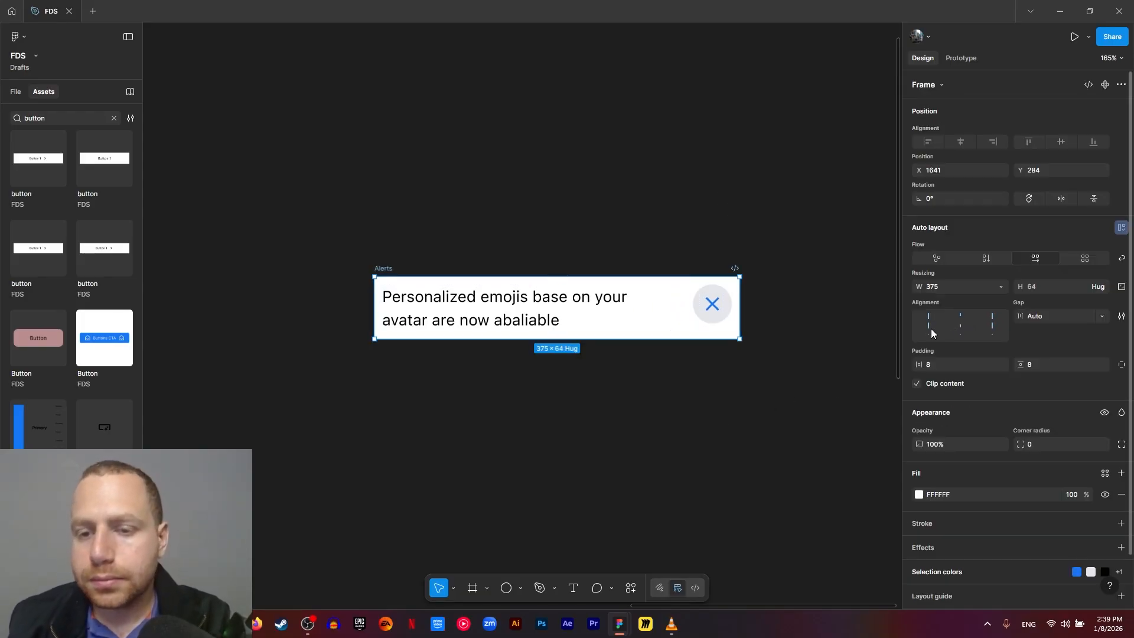
{"action": "left_click", "coordinate": [742, 207]}
{"action": "left_click_drag", "start_coordinate": [742, 207], "coordinate": [733, 189]}
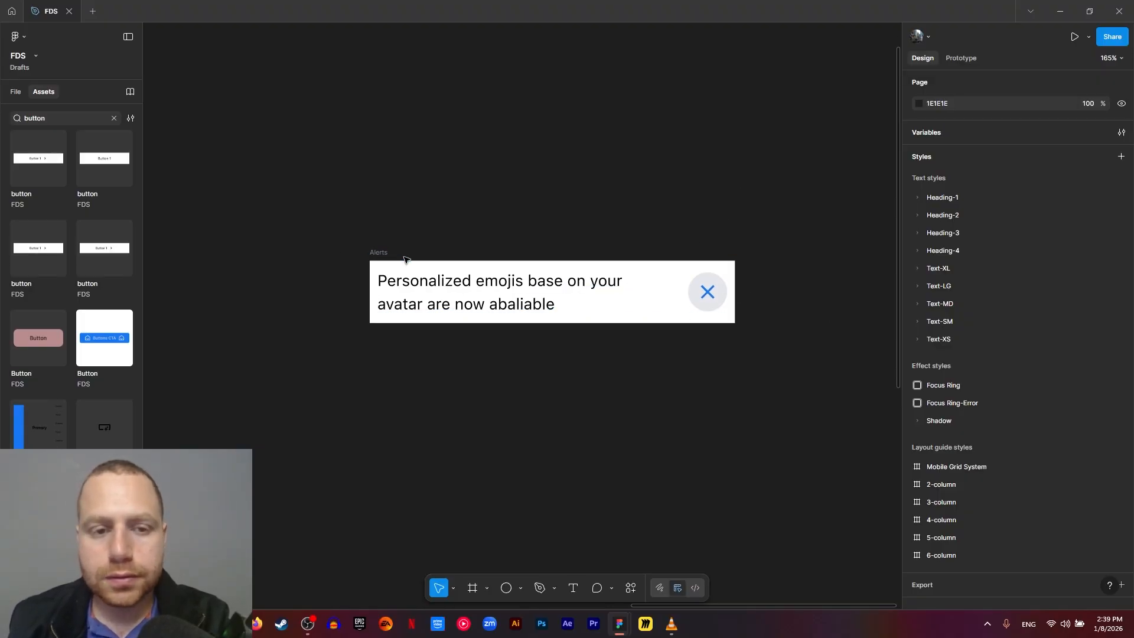
- Fill the Alerts frame with the General/Surface/Primary/default library color
{"action": "left_click", "coordinate": [378, 252]}
{"action": "scroll", "coordinate": [981, 529], "scroll_direction": "down", "scroll_amount": 1}
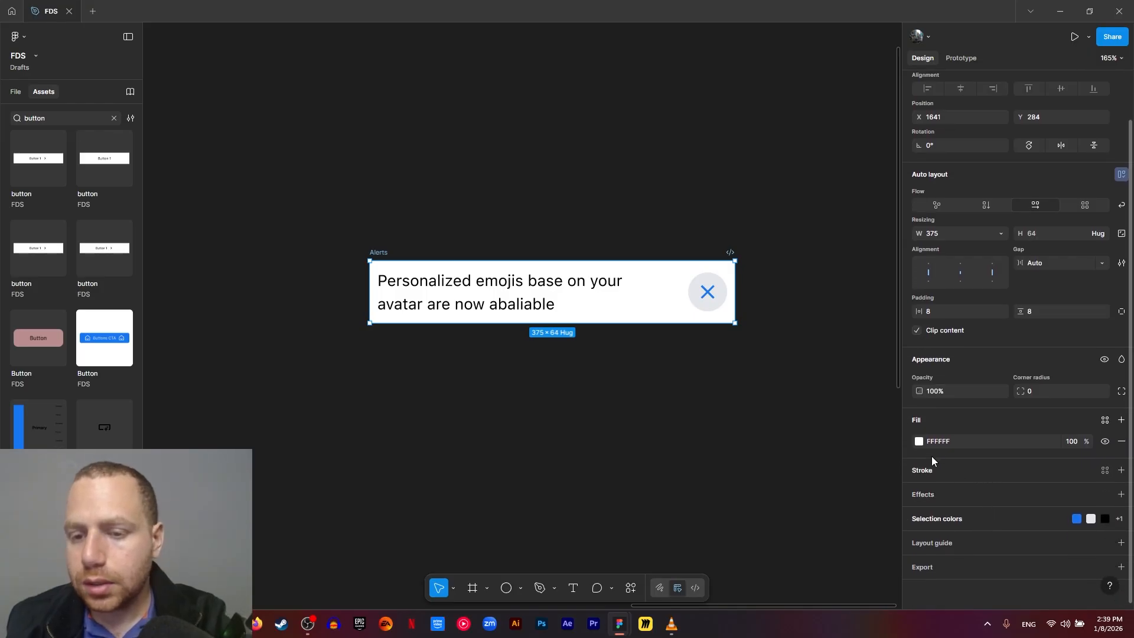
{"action": "left_click", "coordinate": [1104, 420]}
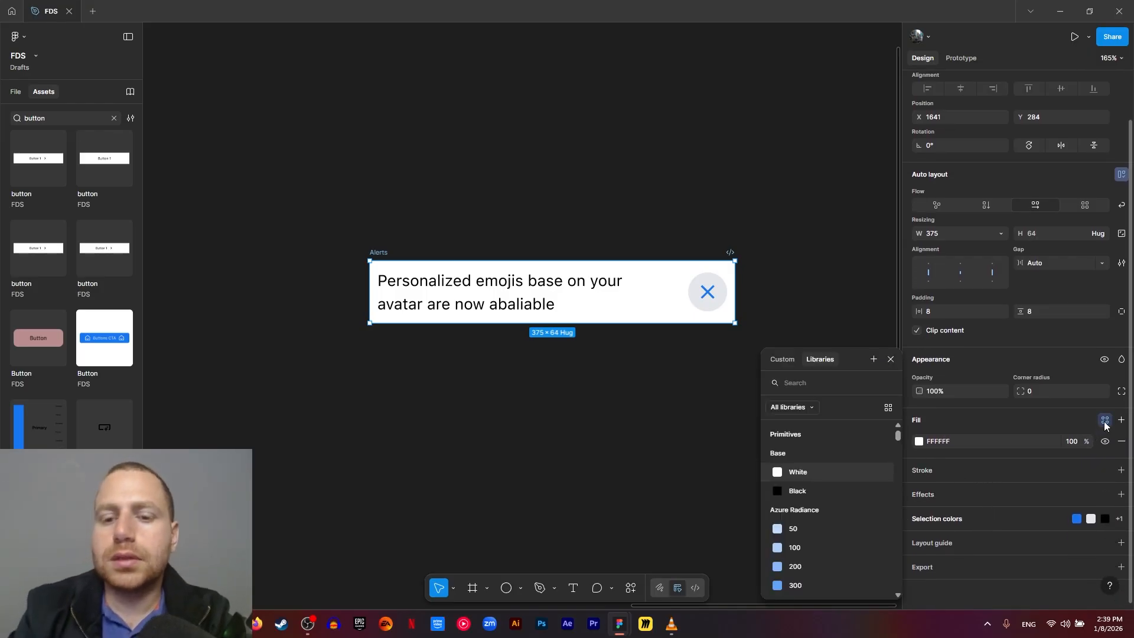
{"action": "type", "text": "surfa"}
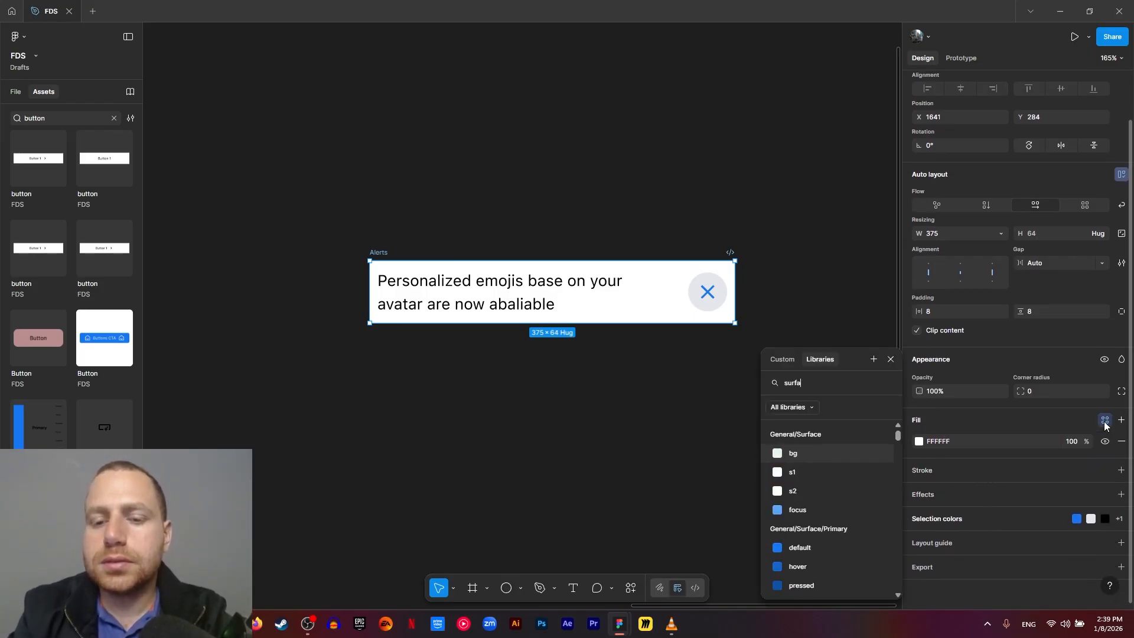
{"action": "type", "text": "ce pr"}
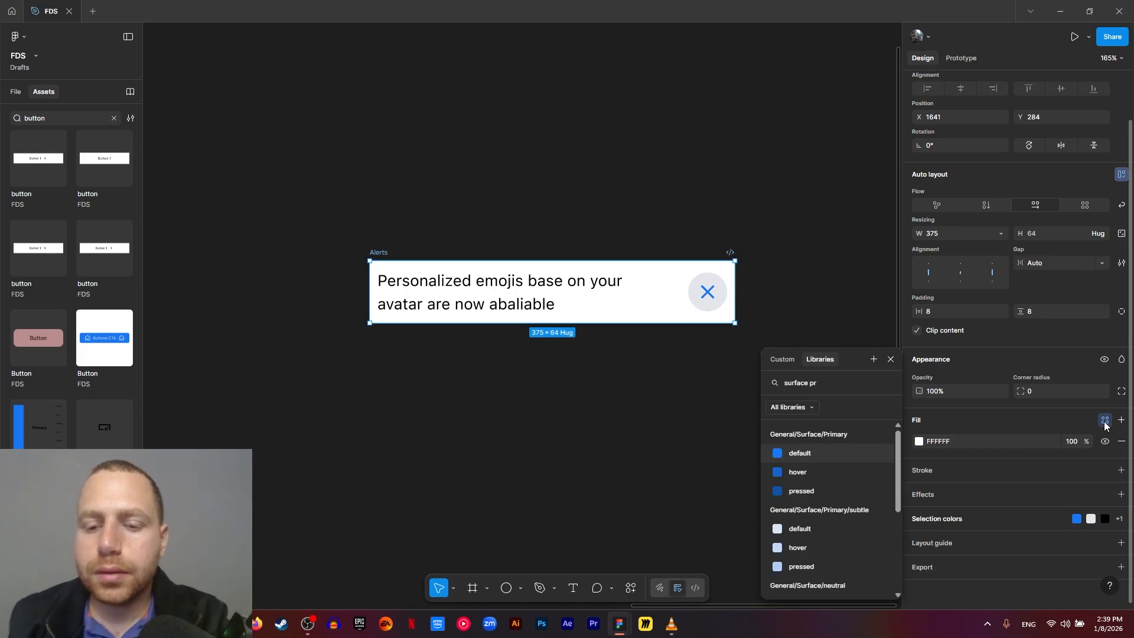
{"action": "left_click", "coordinate": [799, 453]}
{"action": "left_click", "coordinate": [649, 416]}
{"action": "left_click_drag", "start_coordinate": [591, 422], "coordinate": [600, 410]}
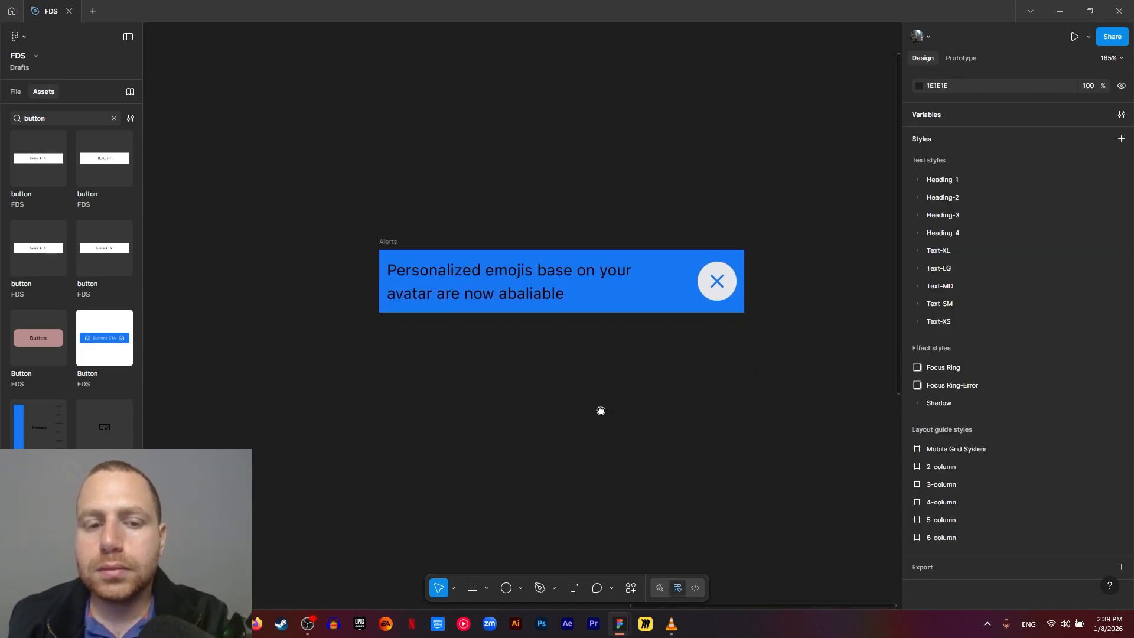
- Apply the General/text/inverse library color to the alert text
{"action": "left_click", "coordinate": [550, 300]}
{"action": "left_click", "coordinate": [946, 398]}
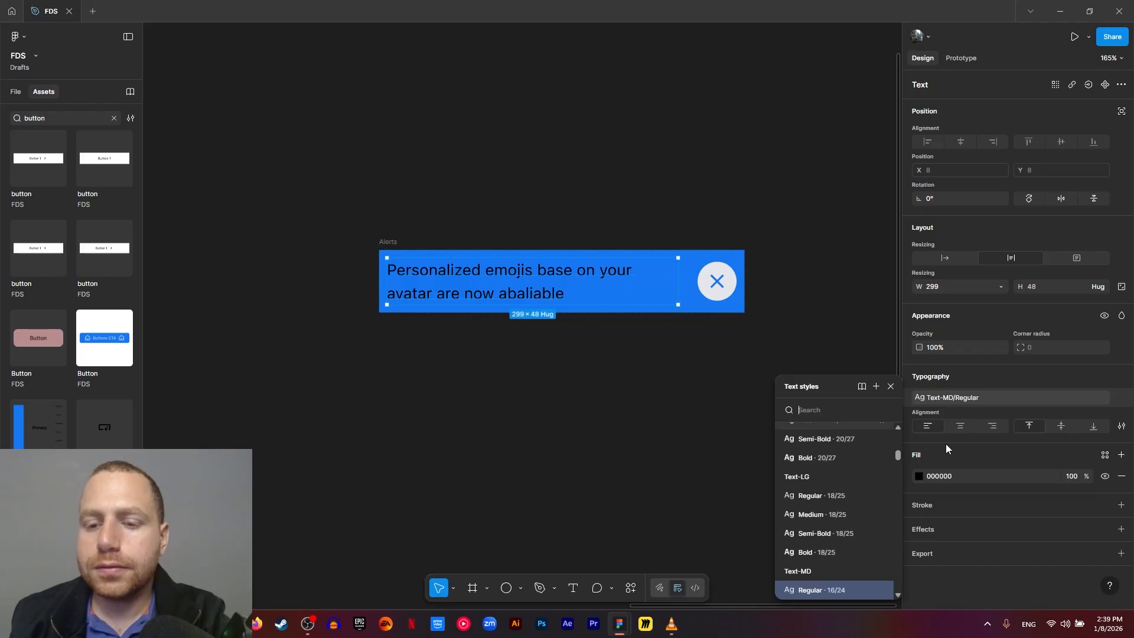
{"action": "left_click", "coordinate": [919, 476]}
{"action": "left_click", "coordinate": [820, 323]}
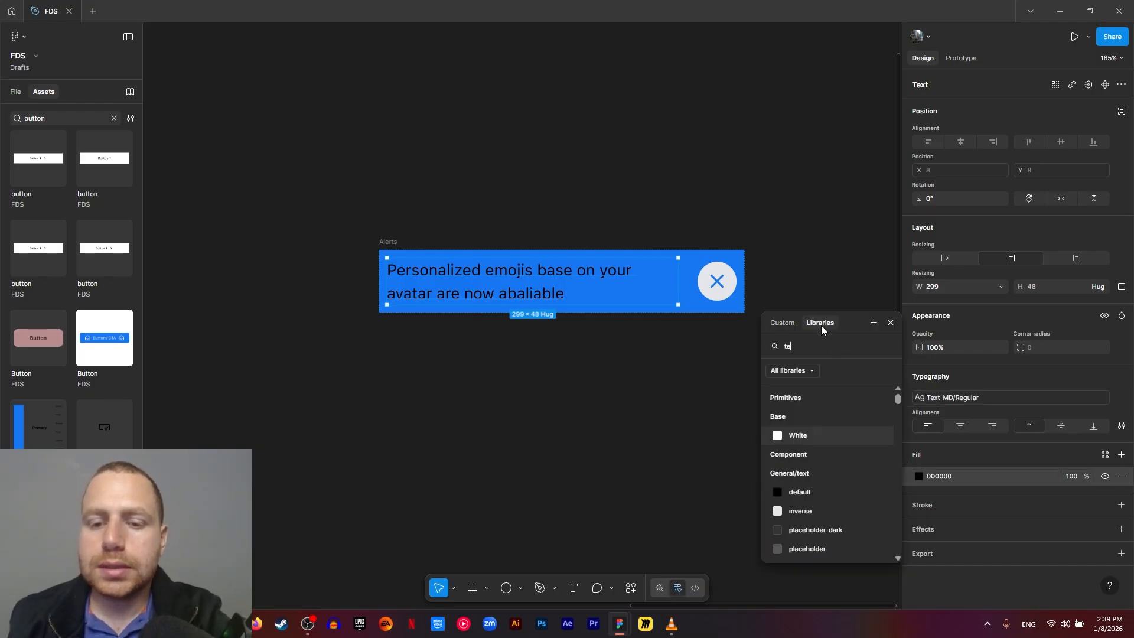
{"action": "left_click", "coordinate": [819, 440]}
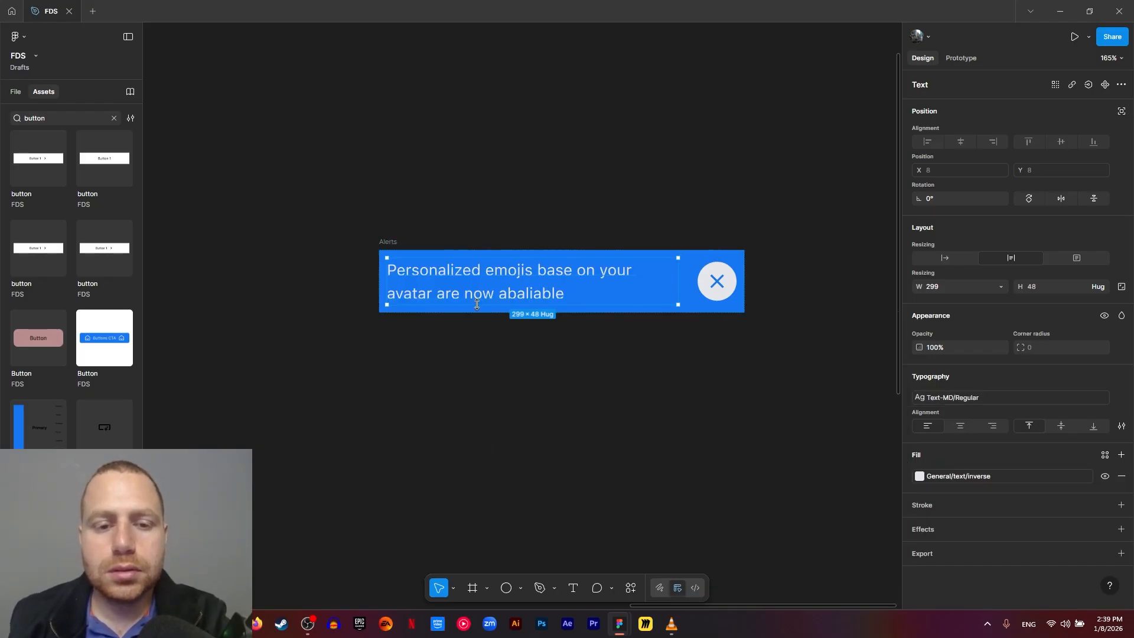
- Change the last word of the alert text to "avaliable"
{"action": "double_click", "coordinate": [510, 298]}
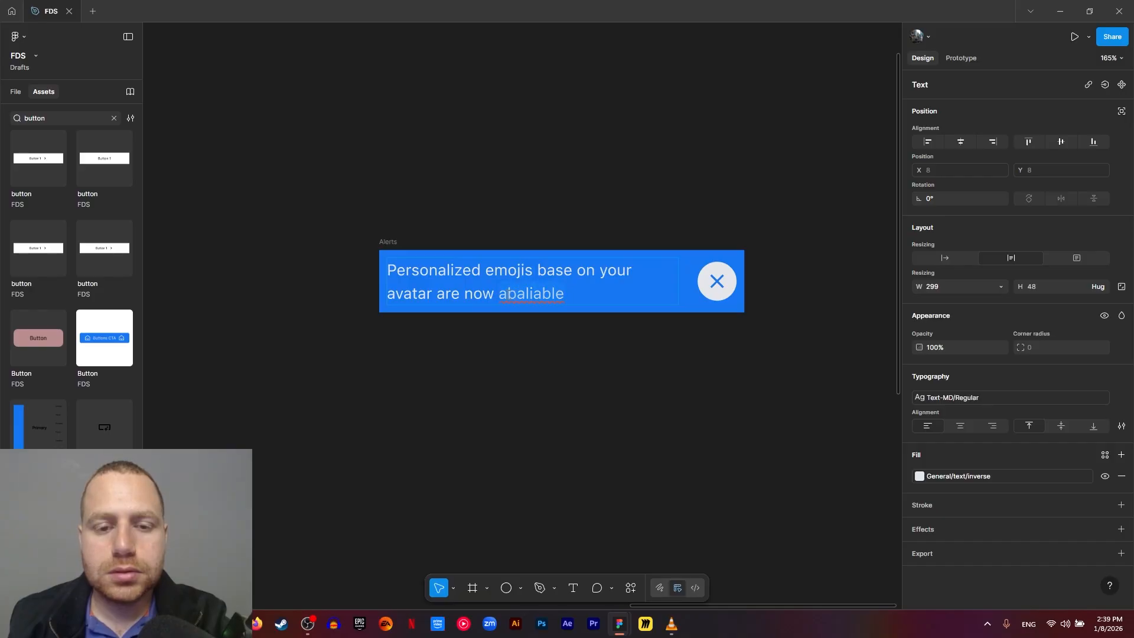
{"action": "key", "text": "Delete"}
{"action": "type", "text": "v"}
{"action": "key", "text": "Escape"}
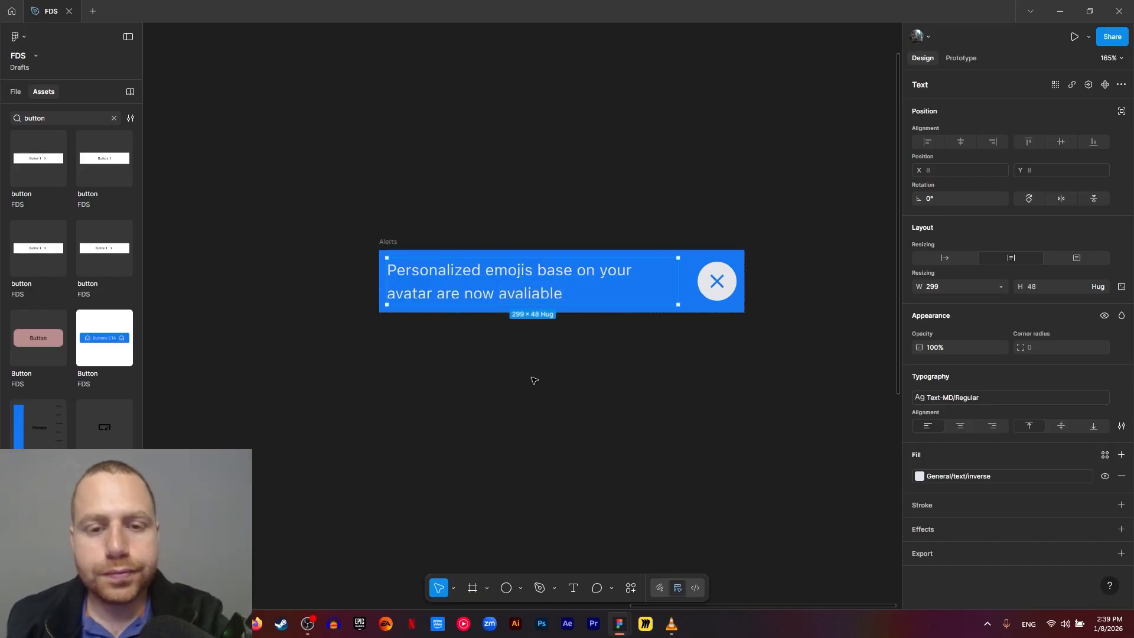
{"action": "scroll", "coordinate": [722, 390], "scroll_direction": "up", "scroll_amount": 1}
{"action": "left_click", "coordinate": [723, 426]}
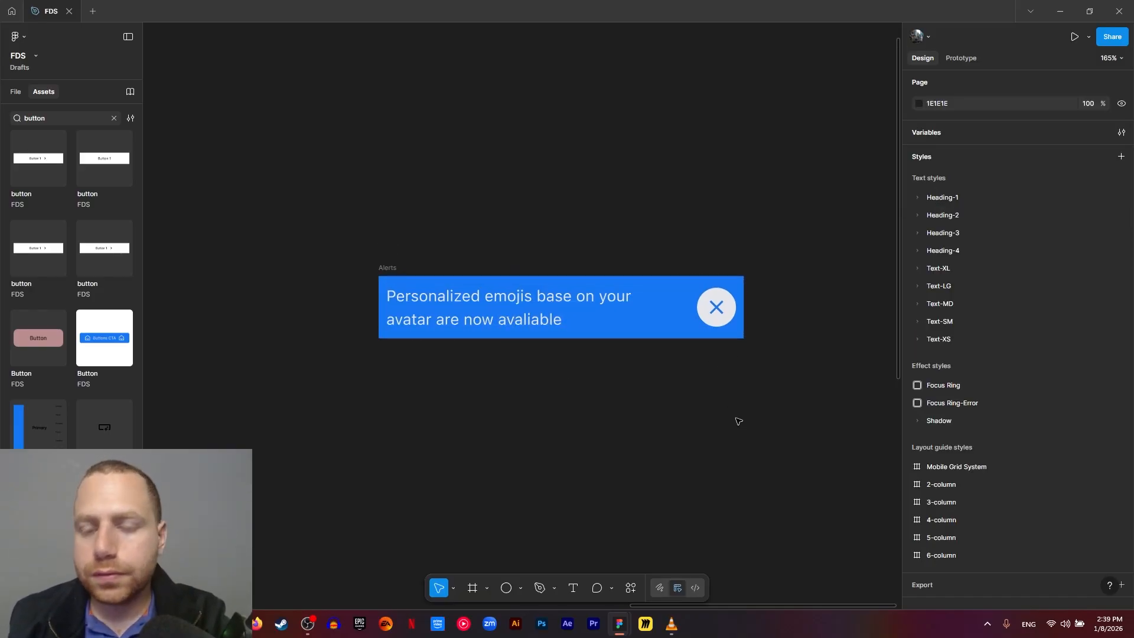
- Widen the Alerts frame to about 435 and set its text's width to fill the container
{"action": "left_click", "coordinate": [743, 316]}
{"action": "left_click_drag", "start_coordinate": [743, 317], "coordinate": [797, 346]}
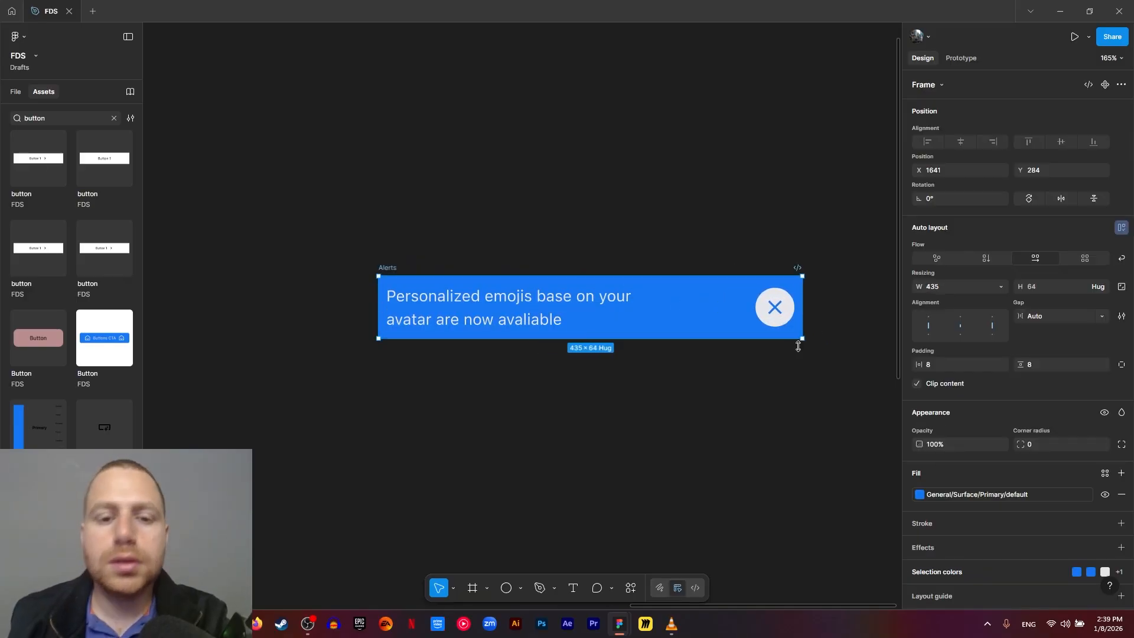
{"action": "double_click", "coordinate": [583, 298]}
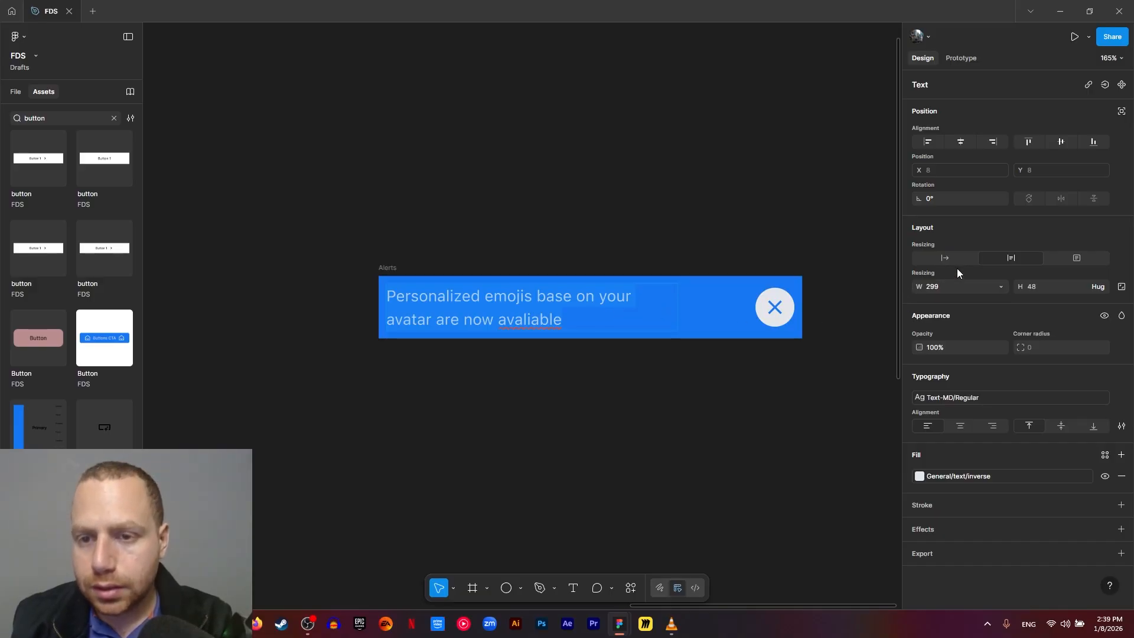
{"action": "left_click", "coordinate": [997, 286]}
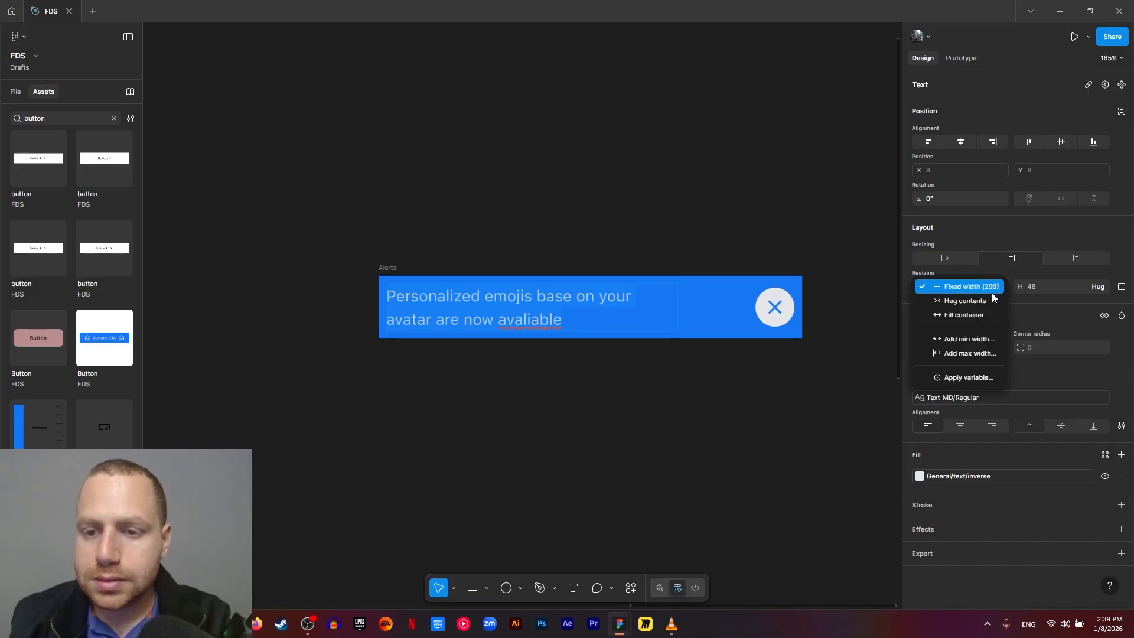
{"action": "left_click", "coordinate": [959, 314]}
{"action": "key", "text": "Escape"}
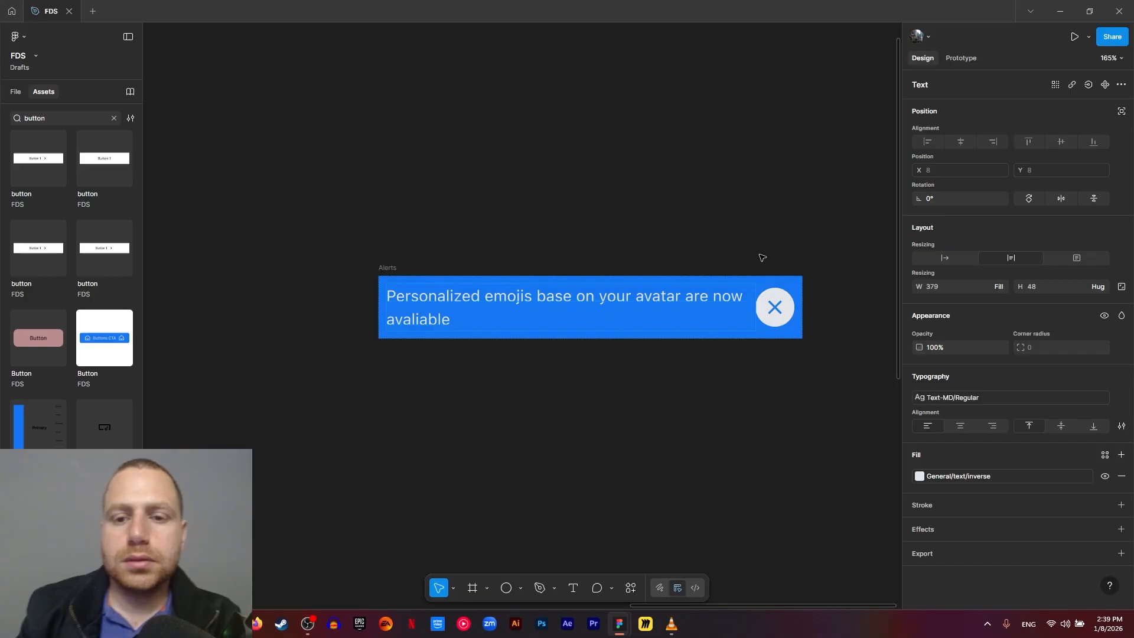
{"action": "left_click", "coordinate": [799, 361]}
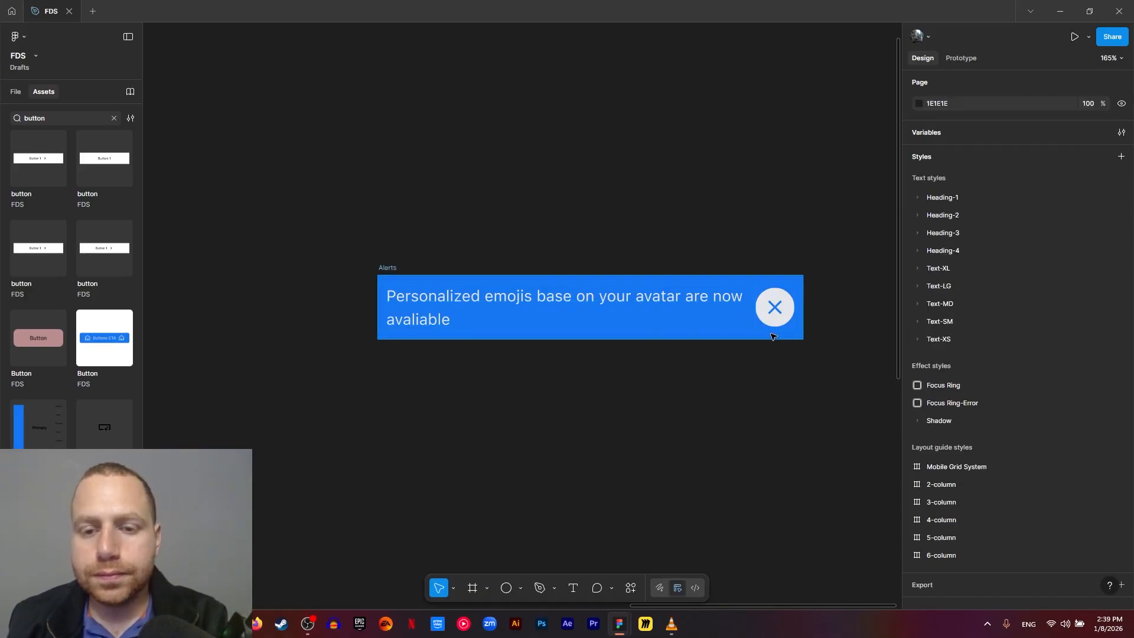
- Set the gap between the Alerts frame's text and close button to 12
{"action": "left_click", "coordinate": [393, 268]}
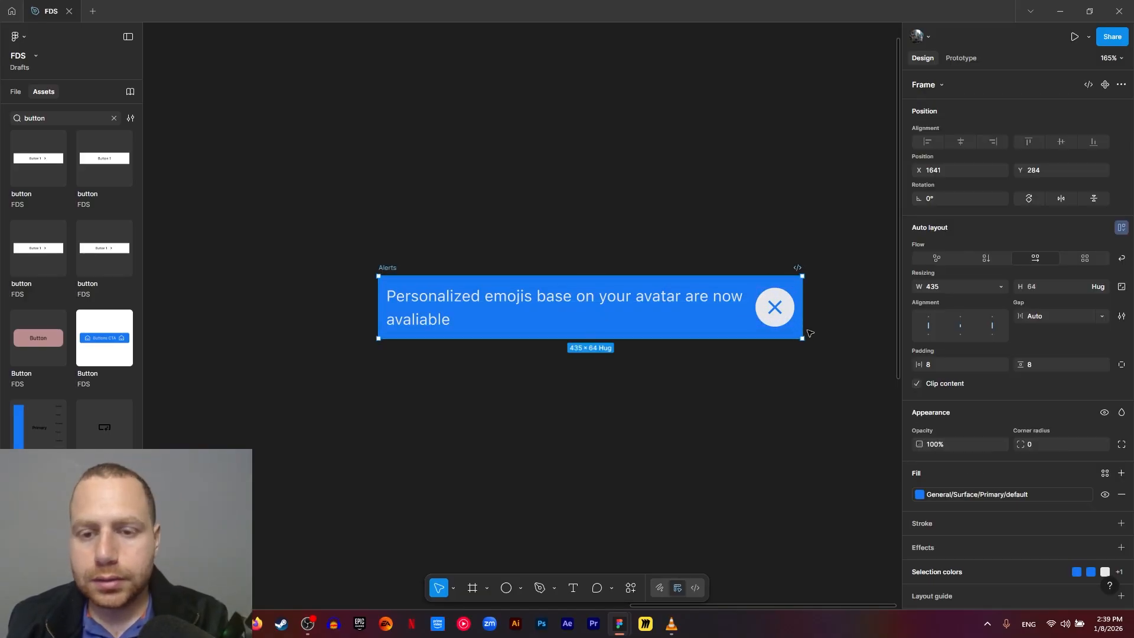
{"action": "left_click", "coordinate": [754, 304]}
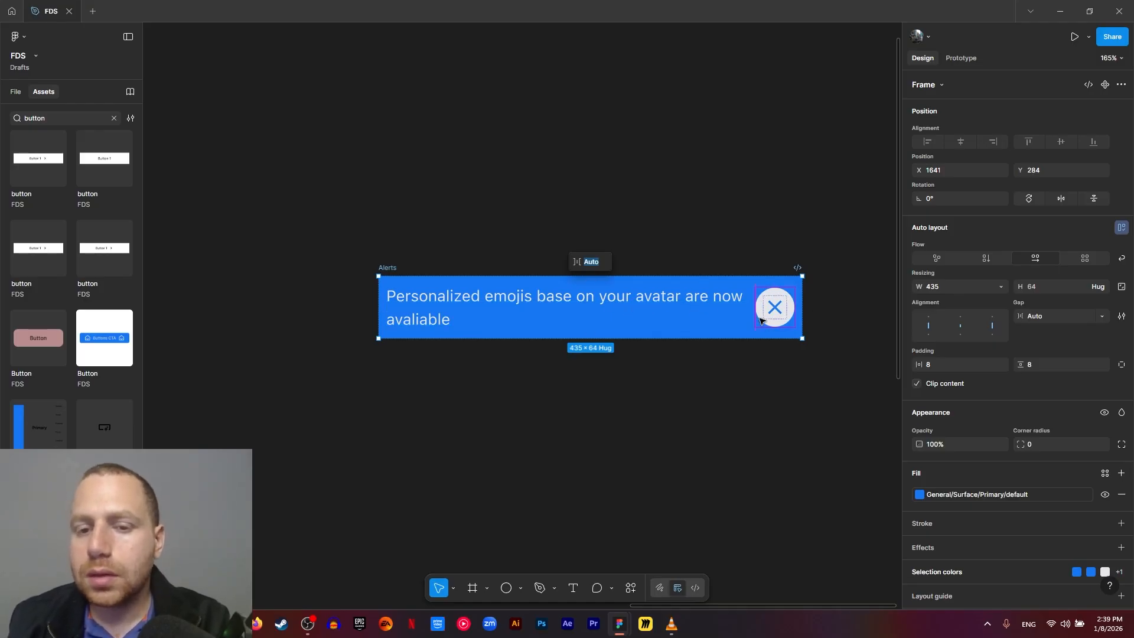
{"action": "left_click", "coordinate": [1046, 315]}
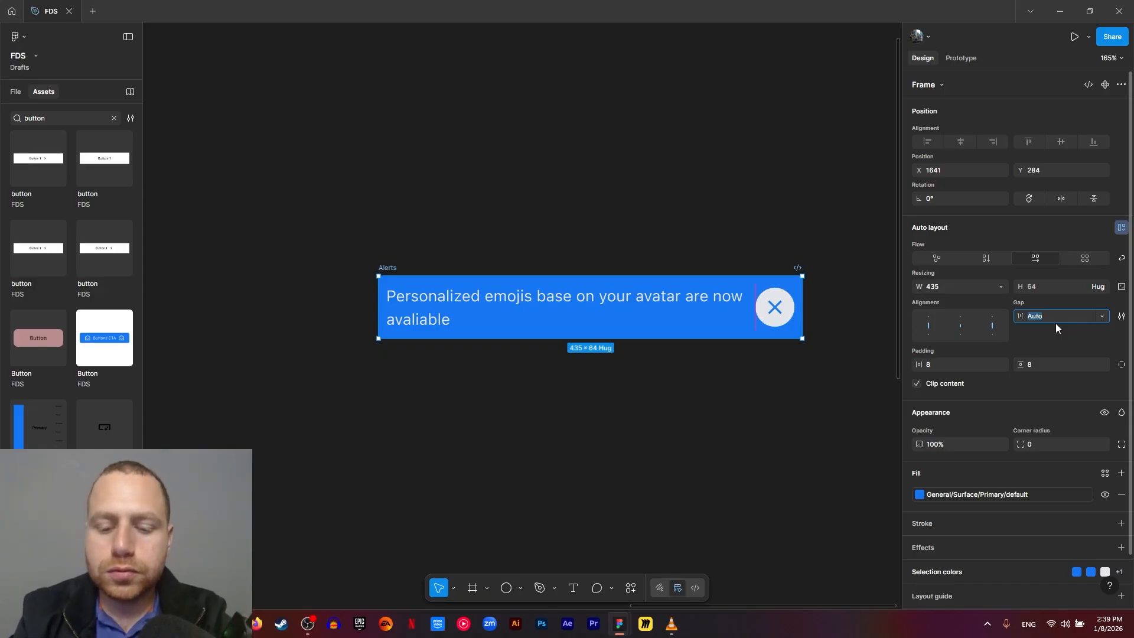
{"action": "type", "text": "12"}
{"action": "key", "text": "Return"}
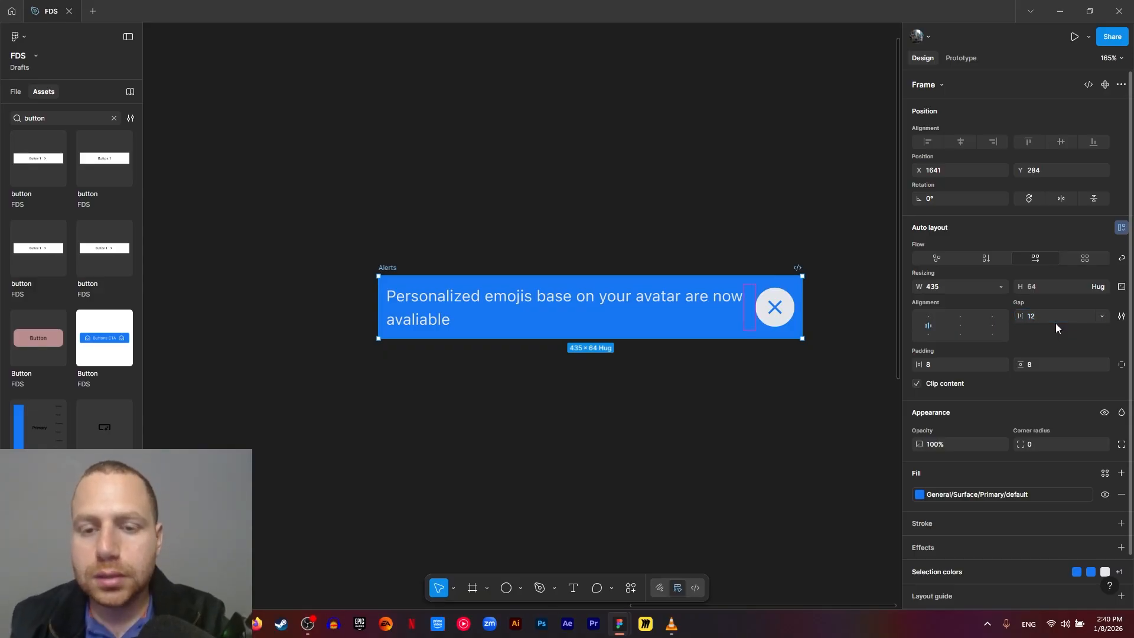
- Narrow the Alerts frame and set its width to 375
{"action": "left_click", "coordinate": [589, 453]}
{"action": "left_click", "coordinate": [774, 307]}
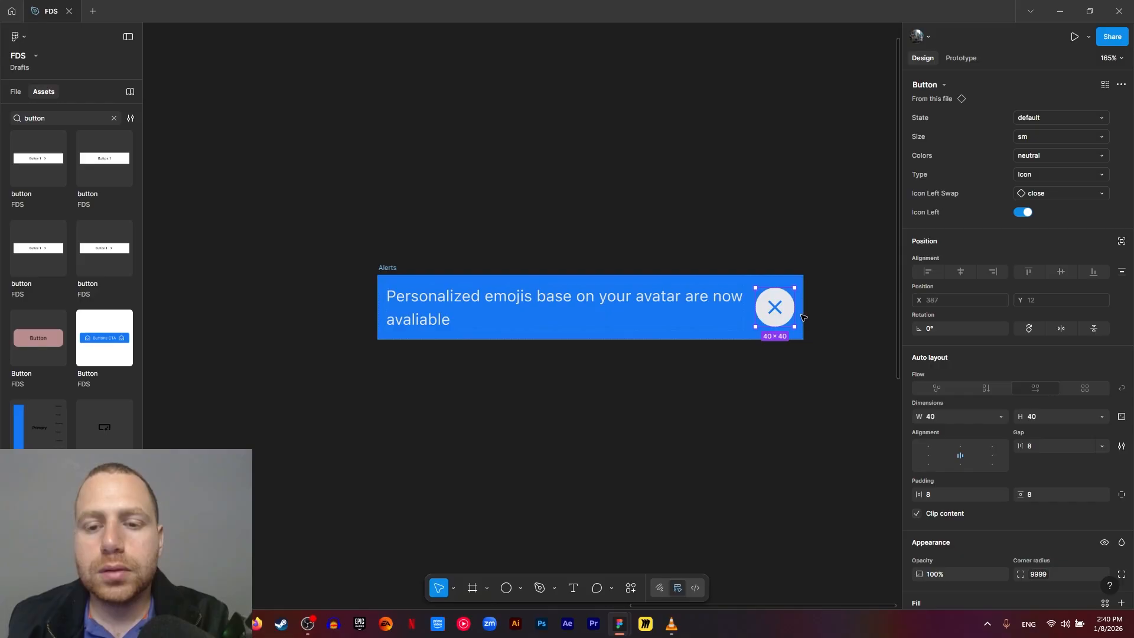
{"action": "left_click_drag", "start_coordinate": [802, 318], "coordinate": [722, 321]}
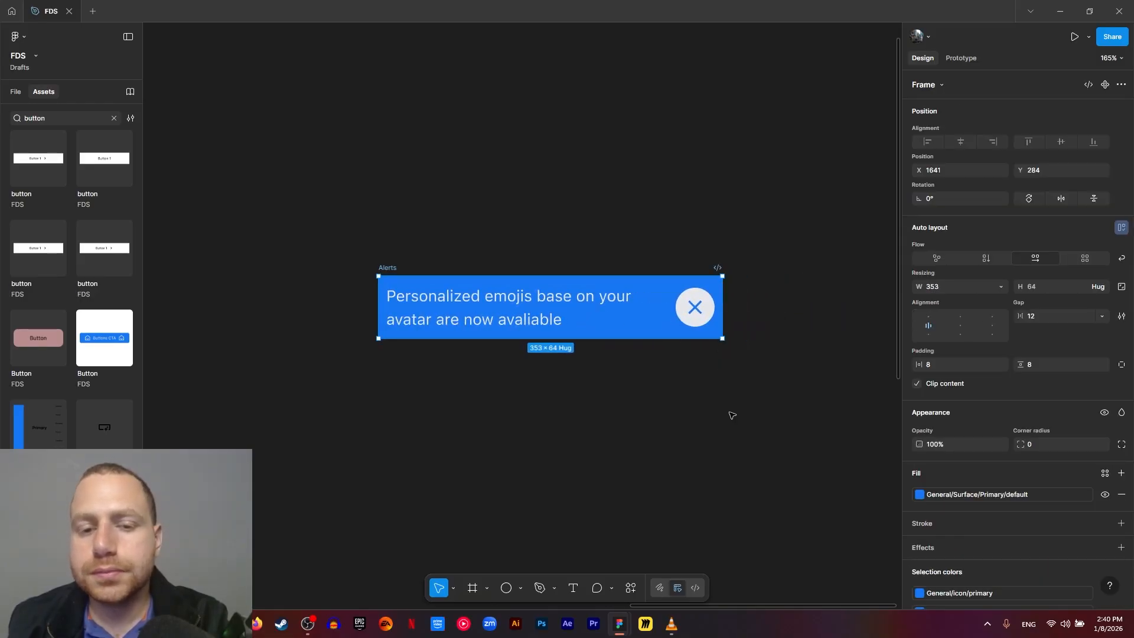
{"action": "left_click", "coordinate": [960, 288]}
{"action": "type", "text": "375"}
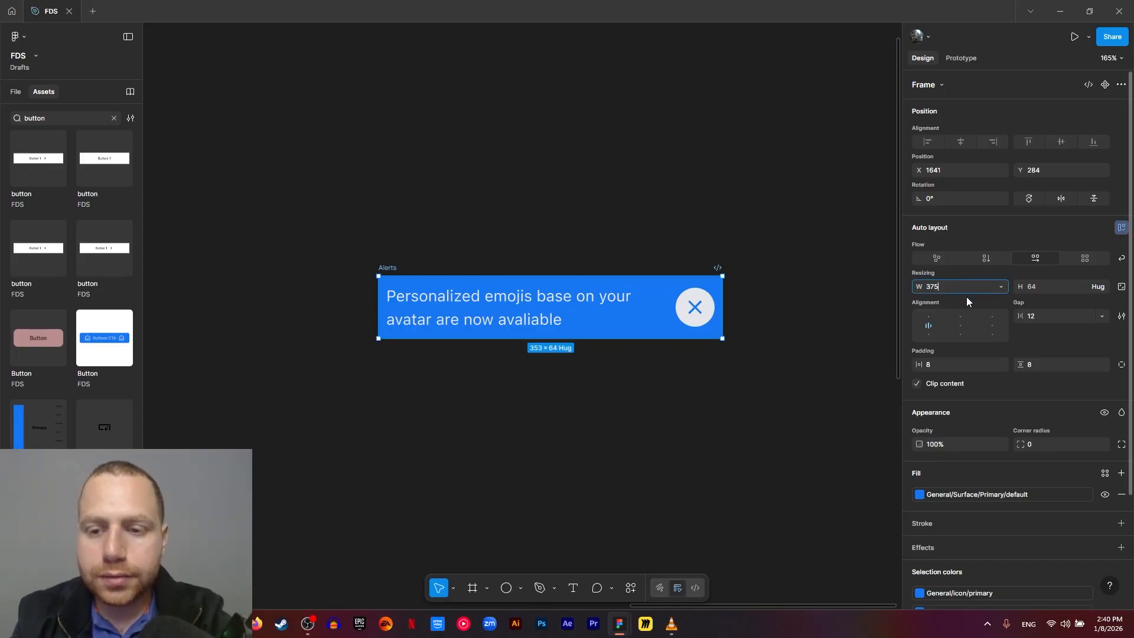
{"action": "key", "text": "Return"}
- Turn the Alerts frame into a component and add a second variant to it
{"action": "left_click", "coordinate": [564, 417]}
{"action": "left_click", "coordinate": [381, 266]}
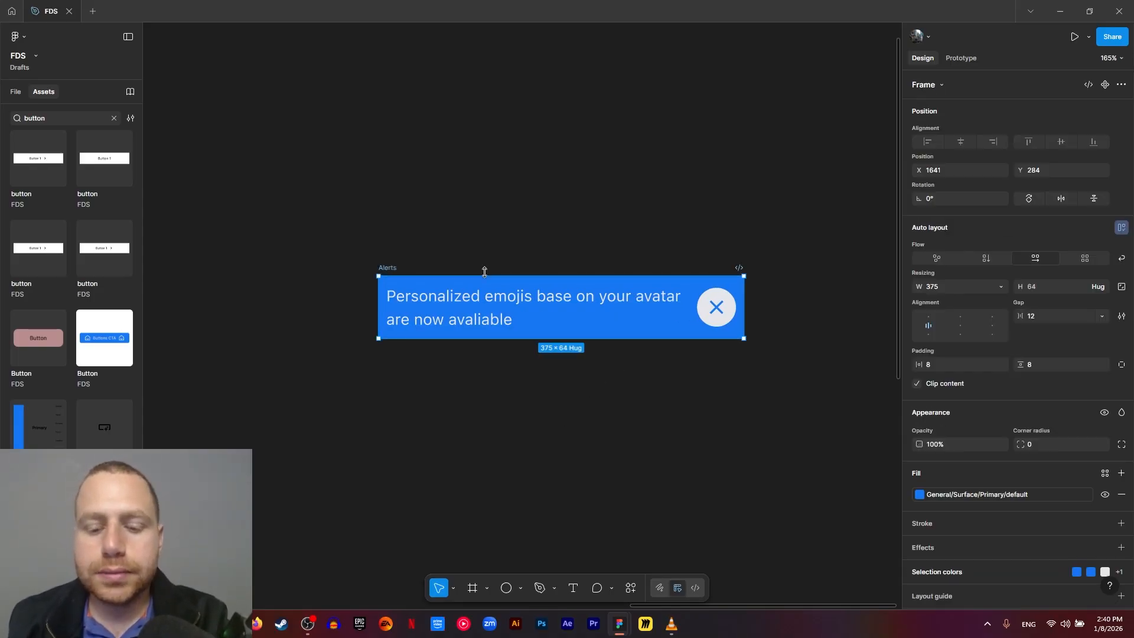
{"action": "key", "text": "ctrl+alt+k"}
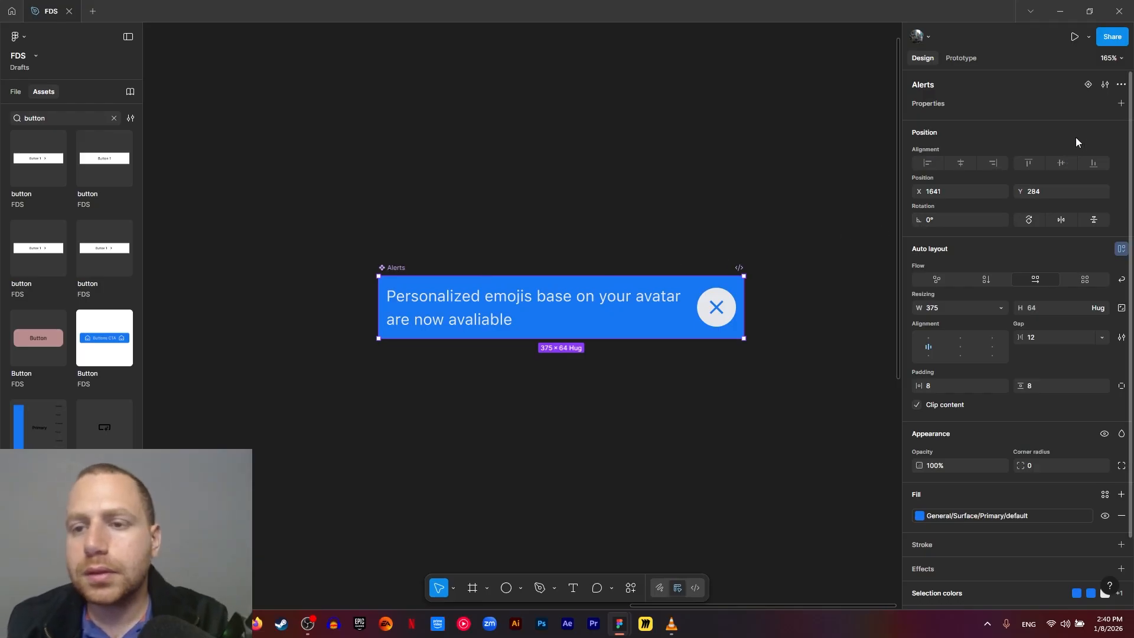
{"action": "left_click", "coordinate": [1088, 85]}
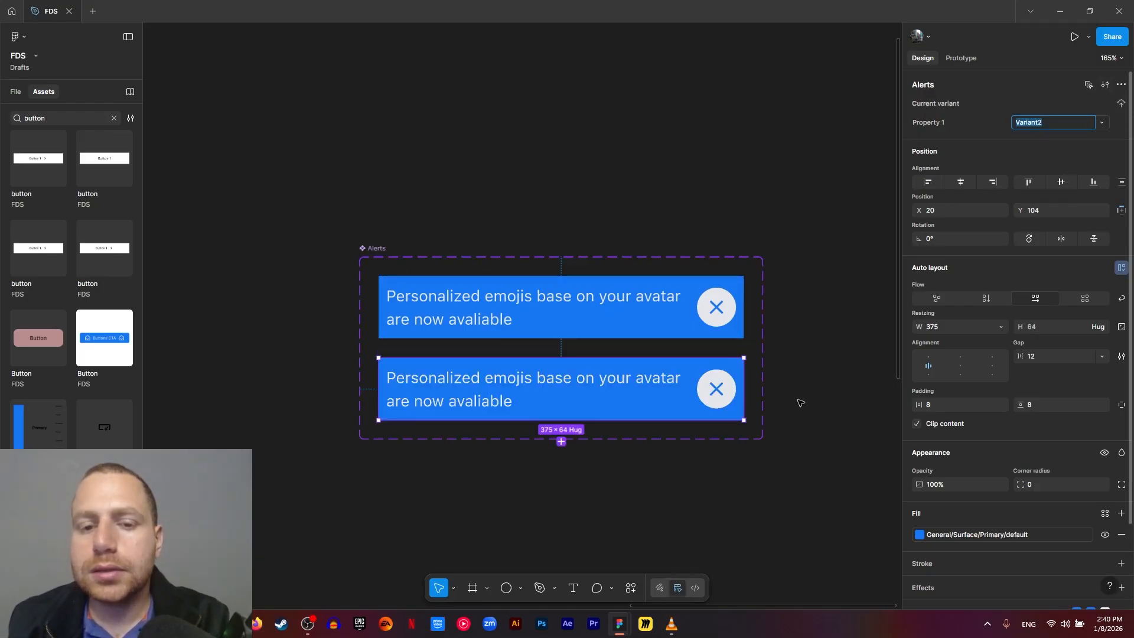
{"action": "left_click_drag", "start_coordinate": [703, 483], "coordinate": [708, 449]}
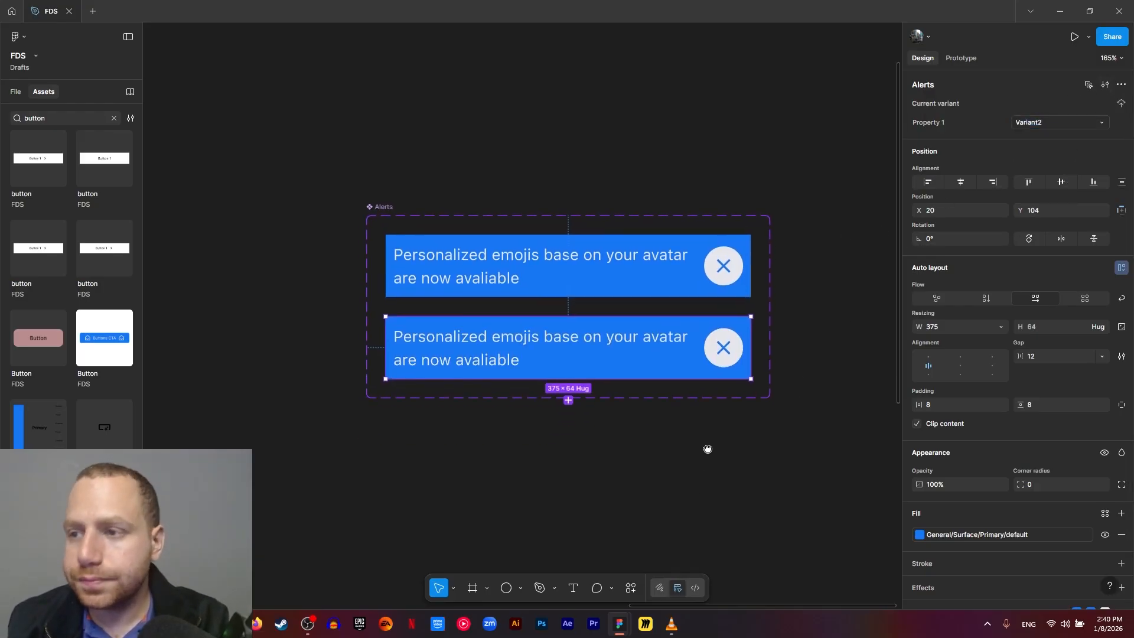
- Rename the Alerts component's variant property to "Color"
{"action": "left_click", "coordinate": [577, 273]}
{"action": "left_click", "coordinate": [1038, 122]}
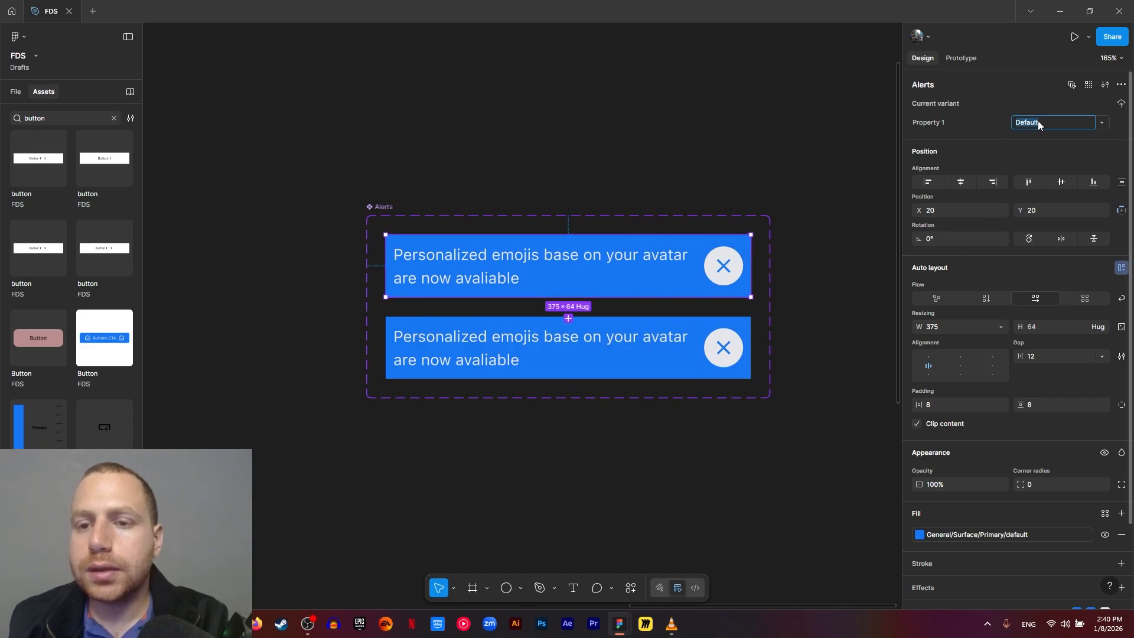
{"action": "left_click", "coordinate": [940, 127]}
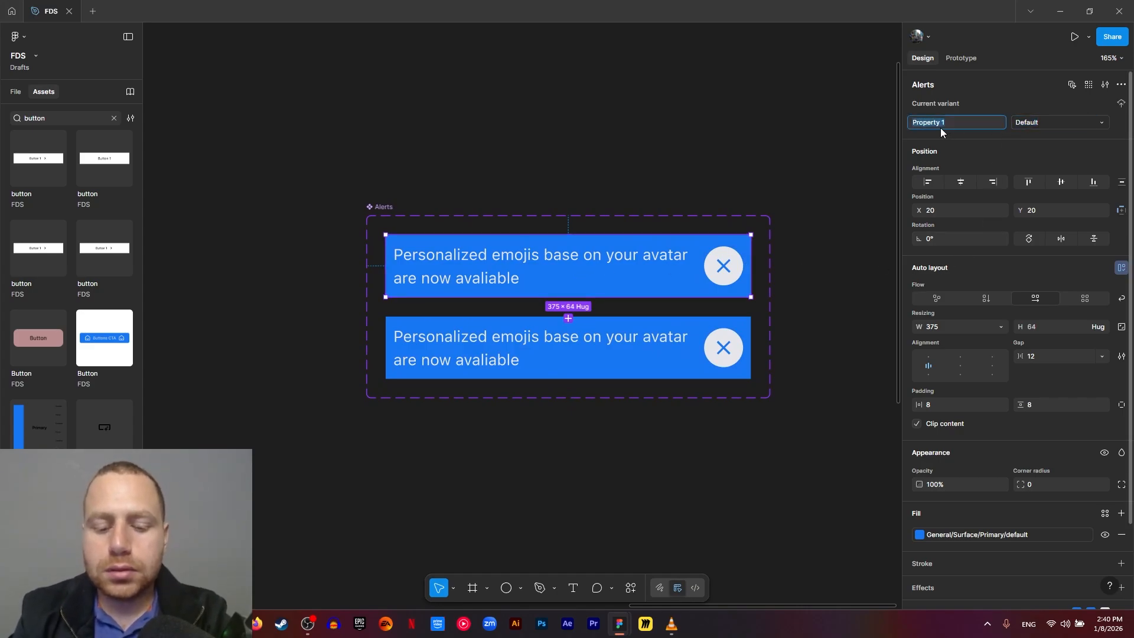
{"action": "type", "text": "Color"}
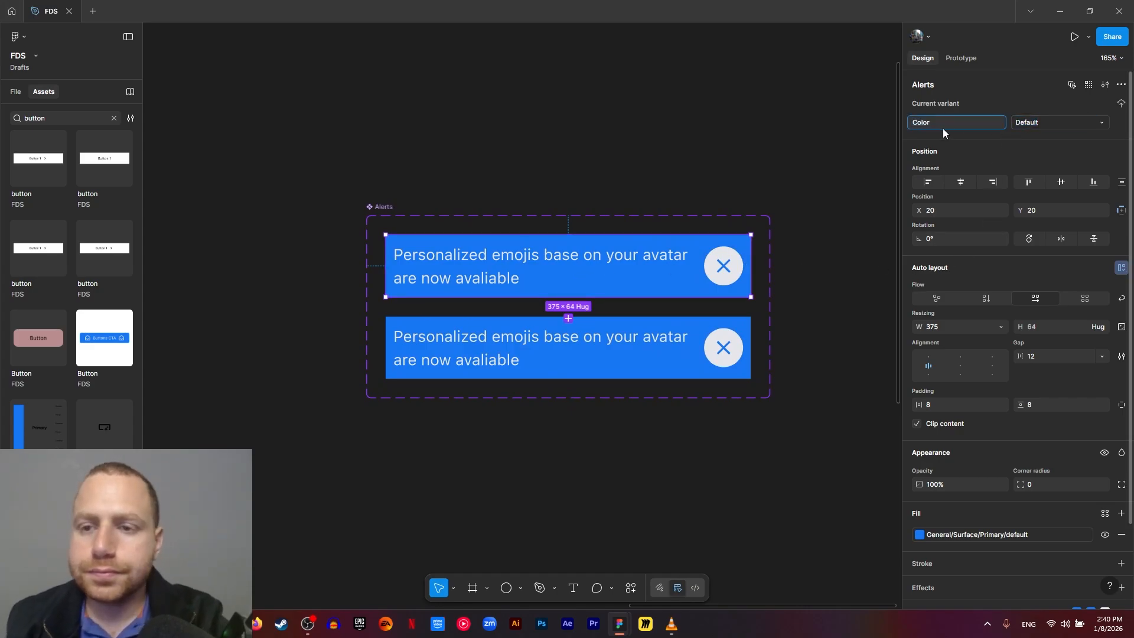
- Set the first alert variant's Color value to "primary"
{"action": "left_click", "coordinate": [1026, 121]}
{"action": "double_click", "coordinate": [1029, 123]}
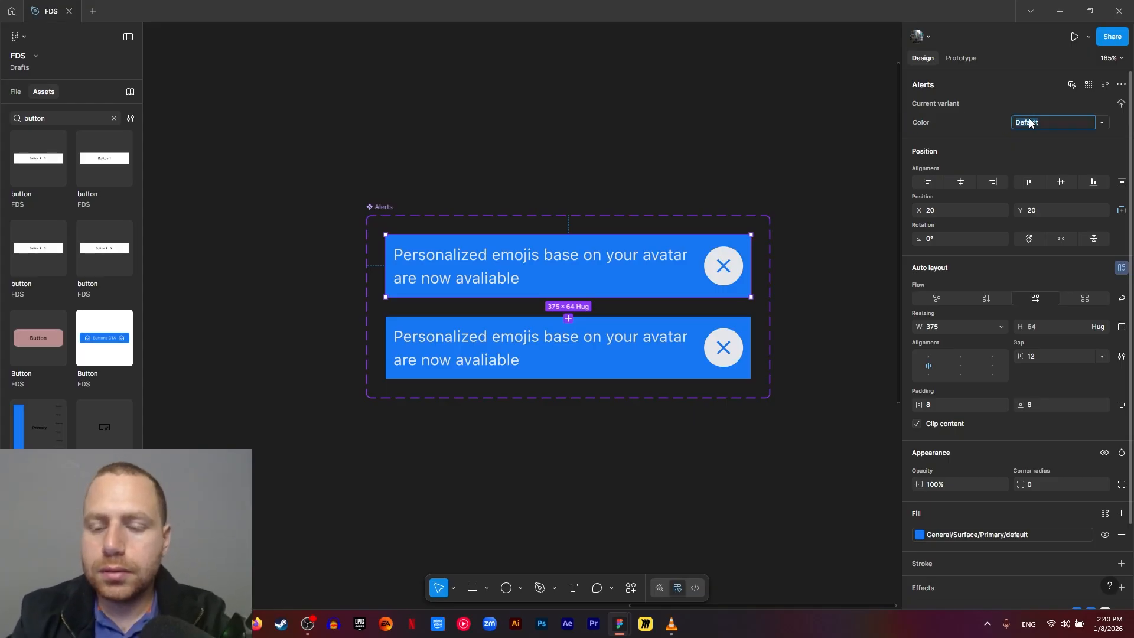
{"action": "type", "text": "P"}
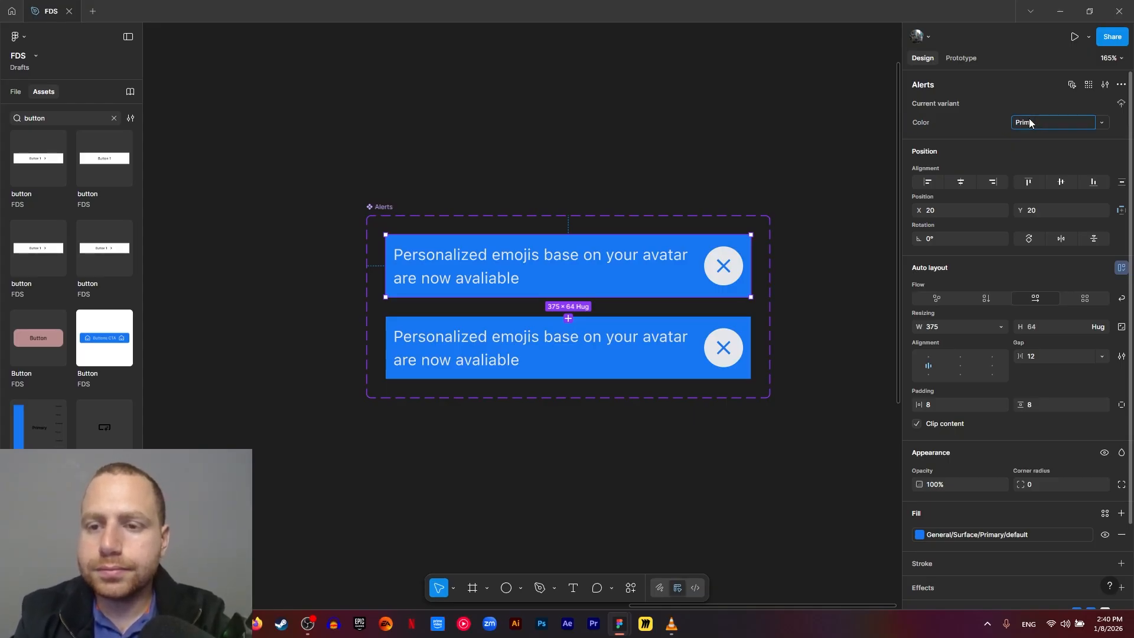
{"action": "type", "text": "ra"}
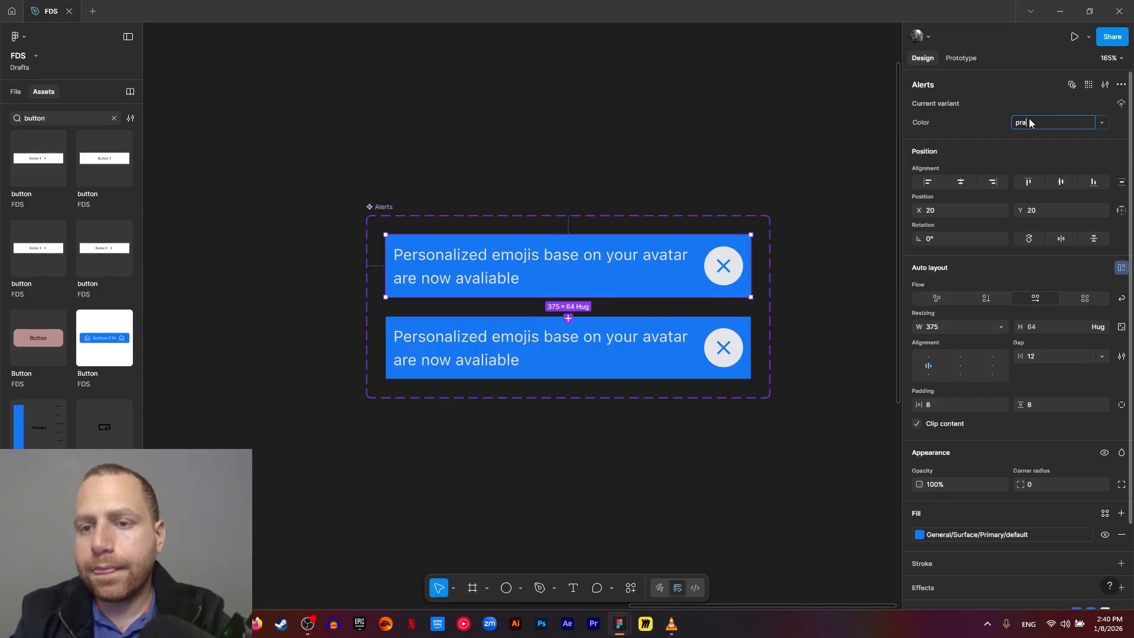
{"action": "key", "text": "BackSpace"}
{"action": "type", "text": "imary"}
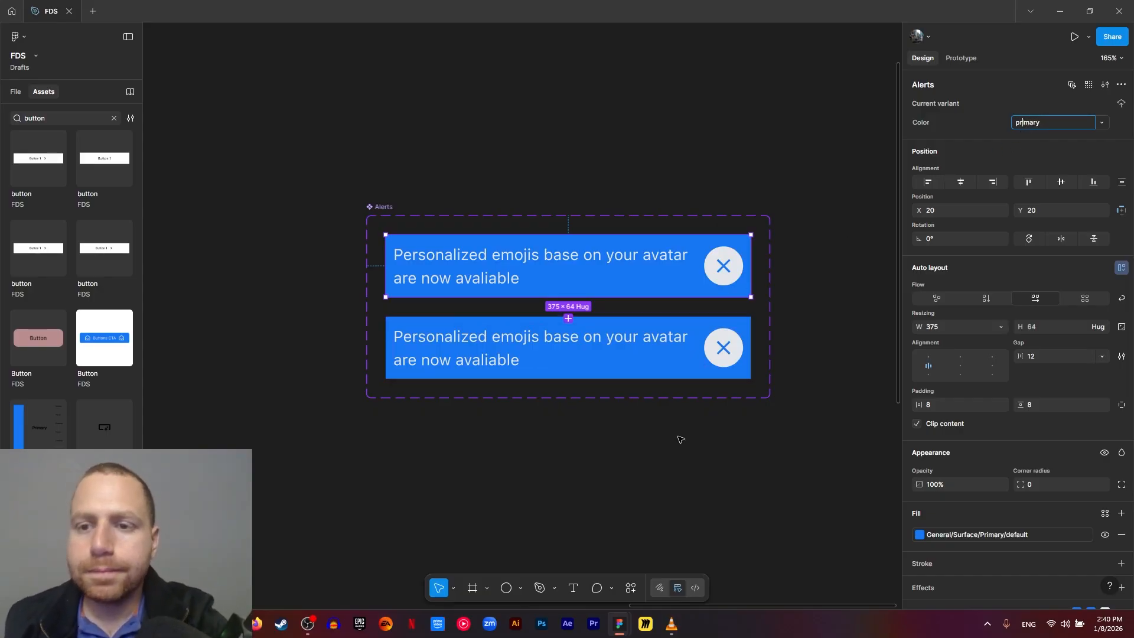
{"action": "left_click", "coordinate": [646, 459]}
- Set the second alert variant's Color value to "neutral"
{"action": "left_click", "coordinate": [673, 359]}
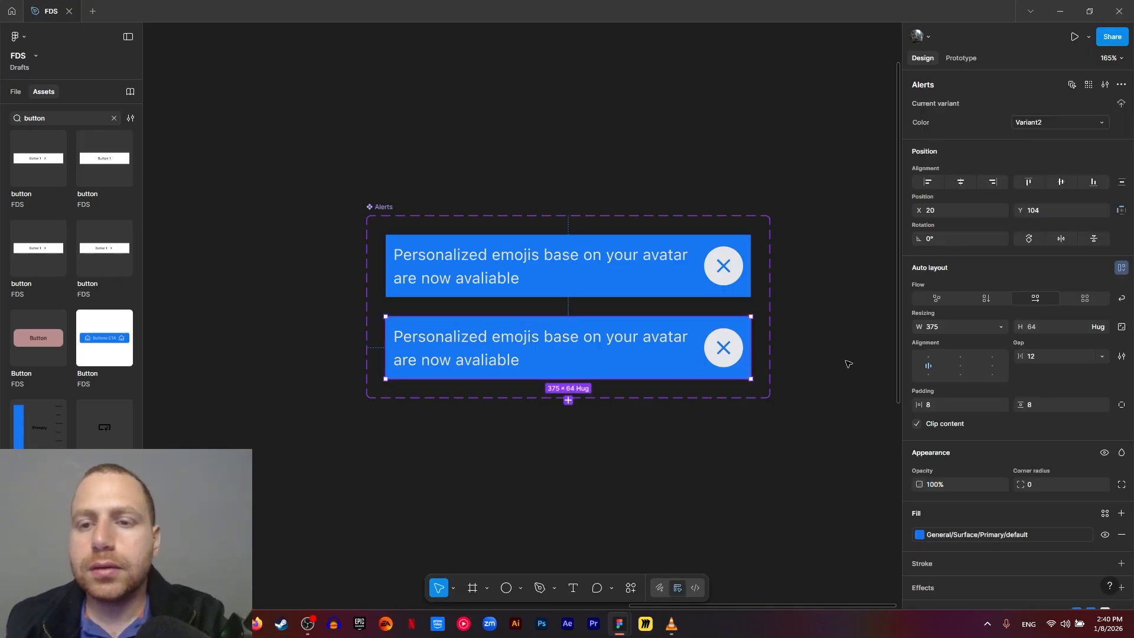
{"action": "left_click", "coordinate": [1047, 124]}
{"action": "type", "text": "neutral"}
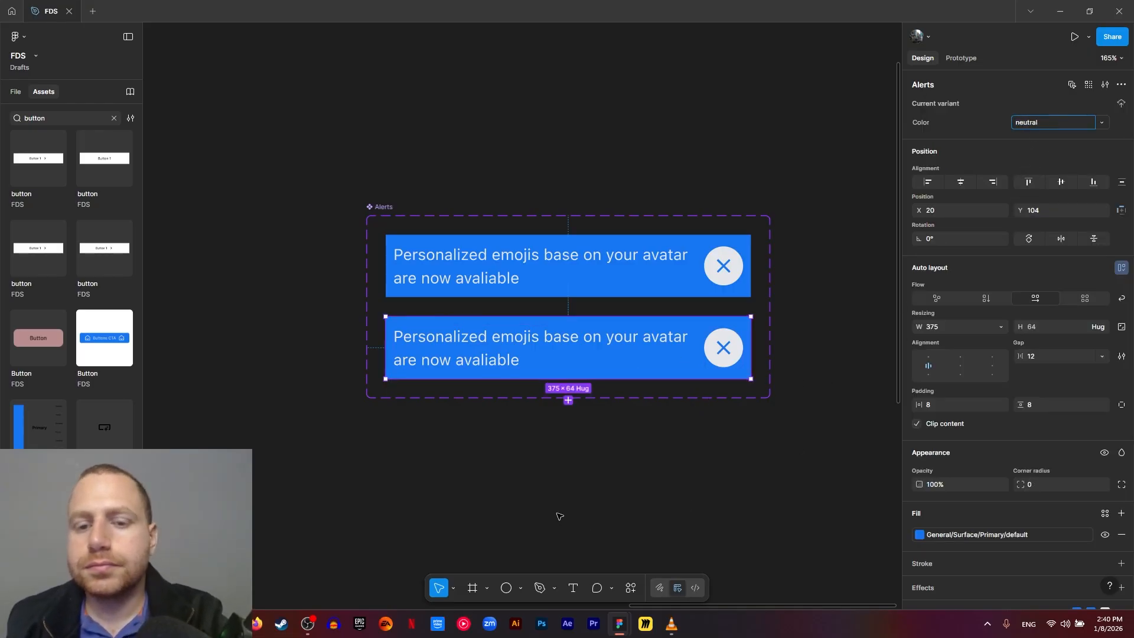
{"action": "left_click", "coordinate": [749, 518]}
- Replace the neutral variant's close icon color with the General/text/default library color
{"action": "left_click", "coordinate": [705, 377]}
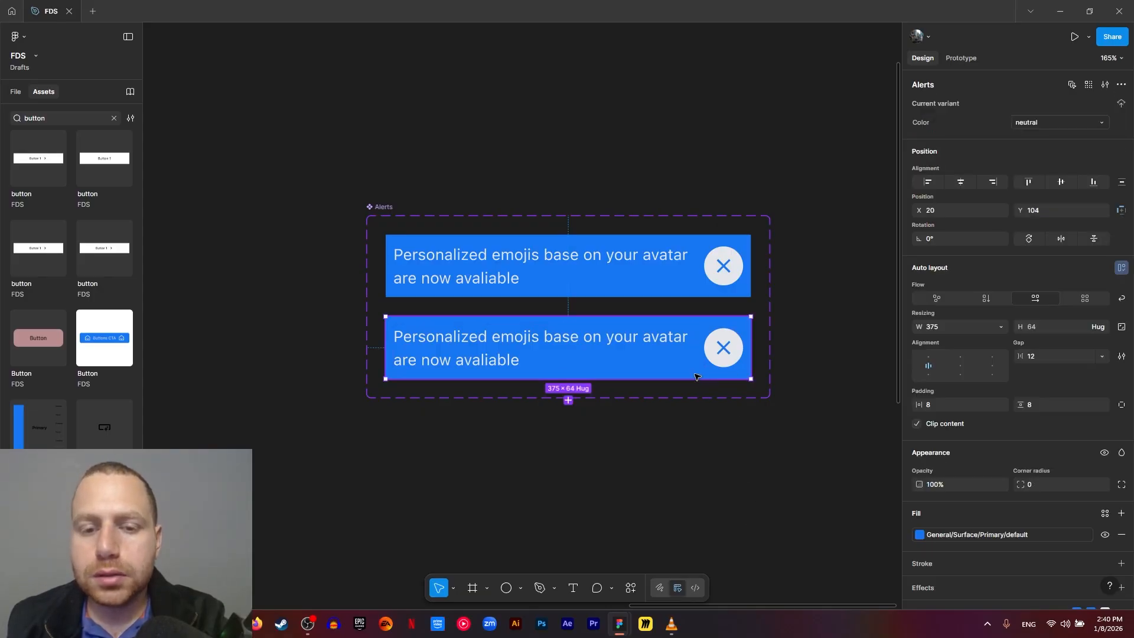
{"action": "scroll", "coordinate": [963, 502], "scroll_direction": "down", "scroll_amount": 3}
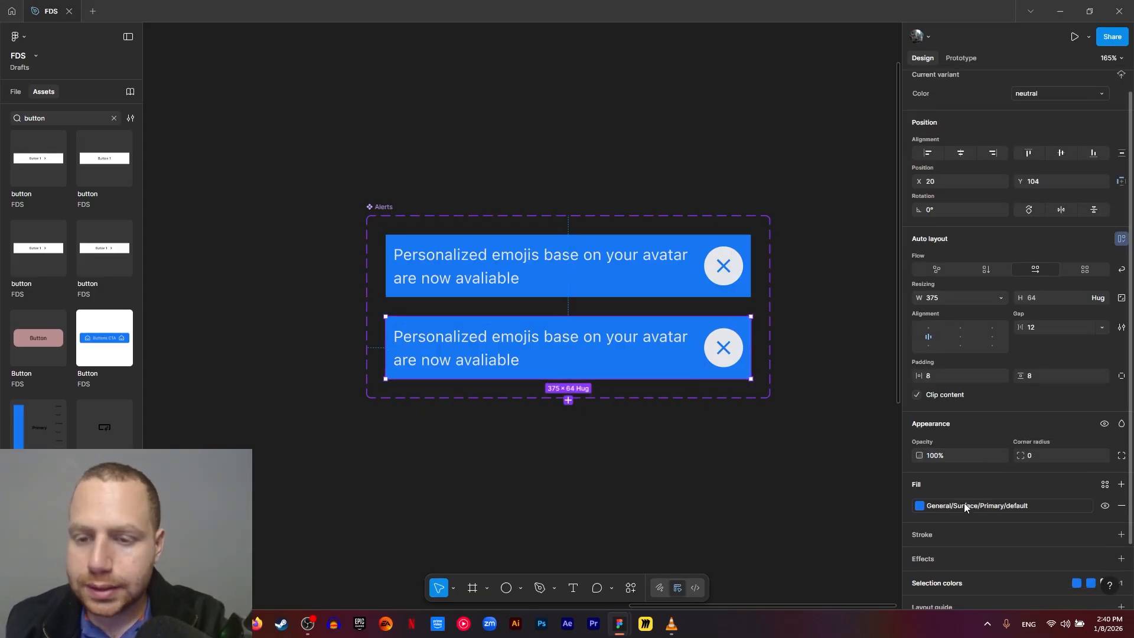
{"action": "left_click", "coordinate": [925, 518]}
{"action": "scroll", "coordinate": [958, 520], "scroll_direction": "down", "scroll_amount": 2}
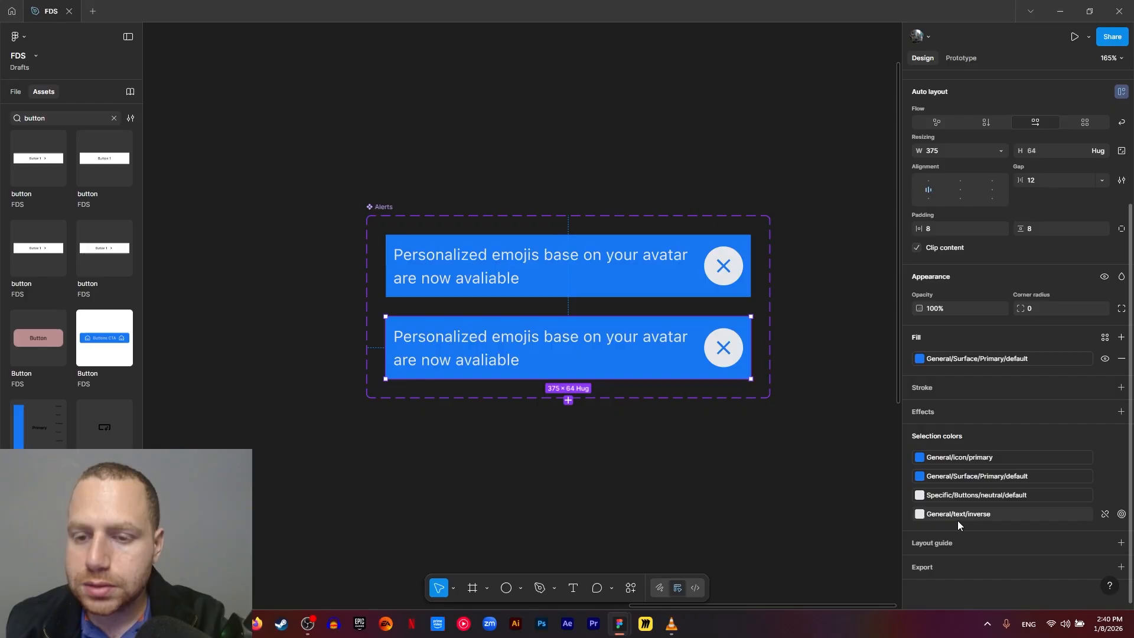
{"action": "left_click", "coordinate": [965, 463]}
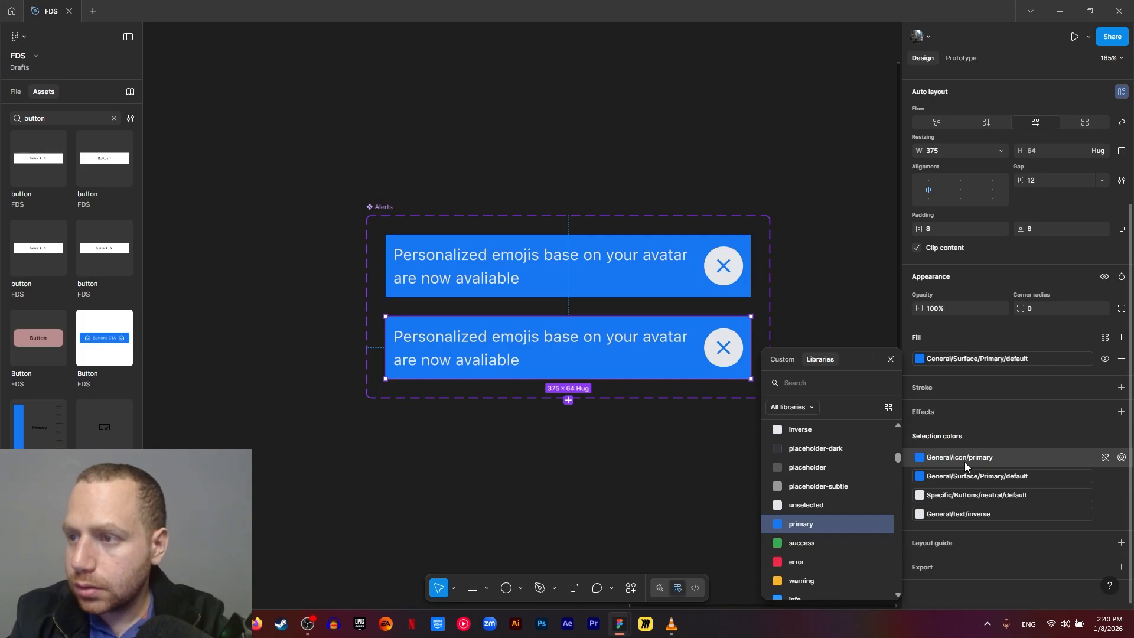
{"action": "type", "text": "text"}
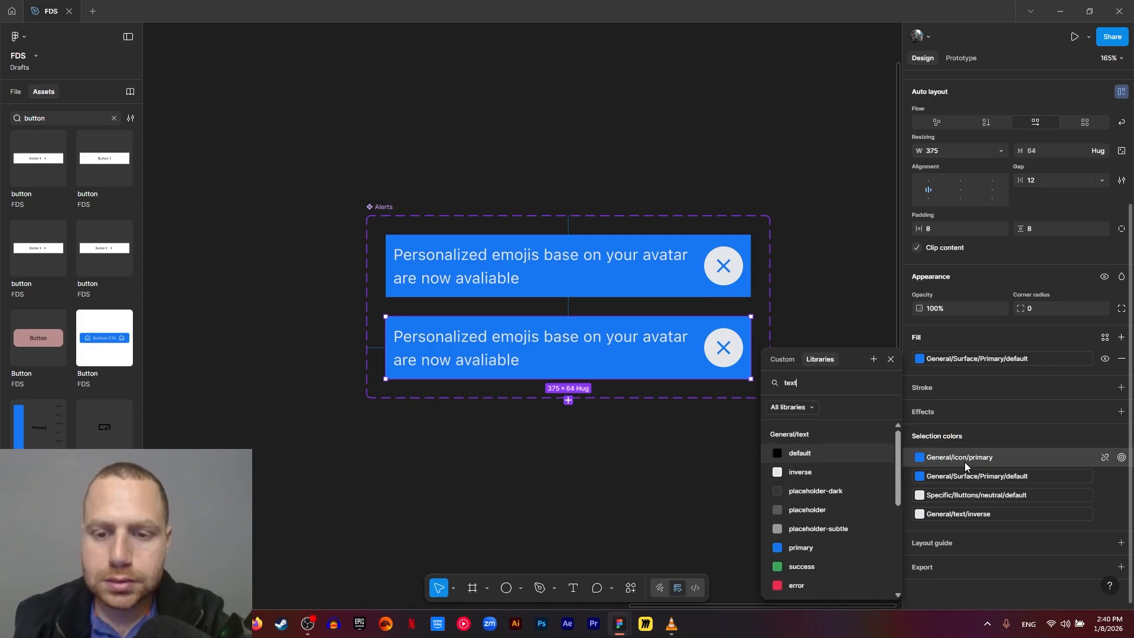
{"action": "left_click", "coordinate": [845, 456]}
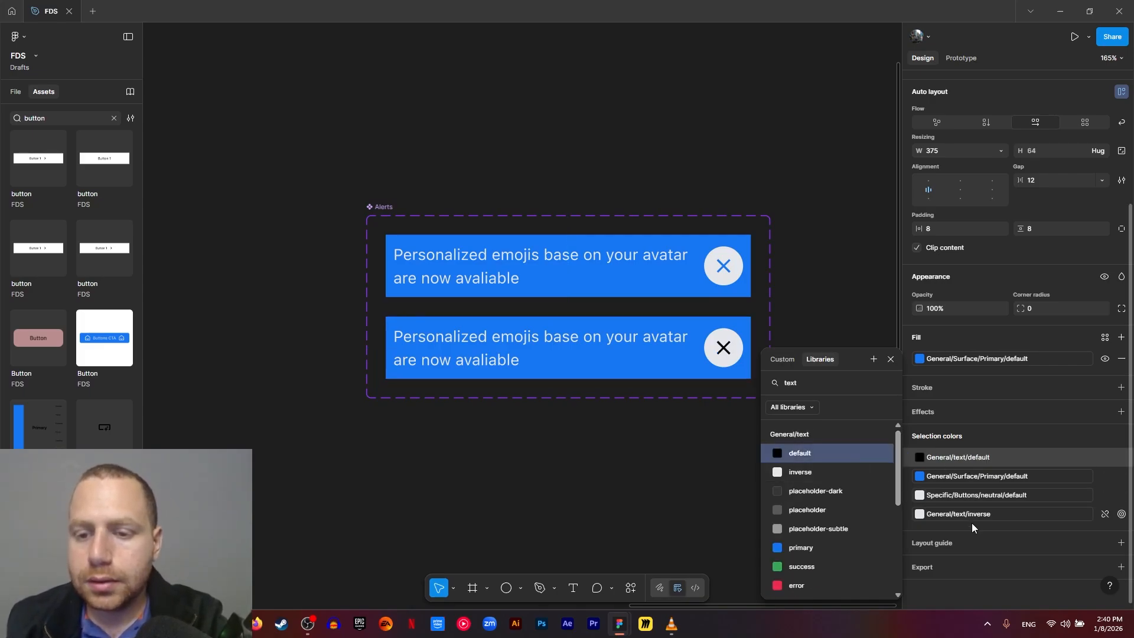
- Replace the neutral variant's alert text color with the General/text/default library color
{"action": "left_click", "coordinate": [968, 516]}
{"action": "type", "text": "text"}
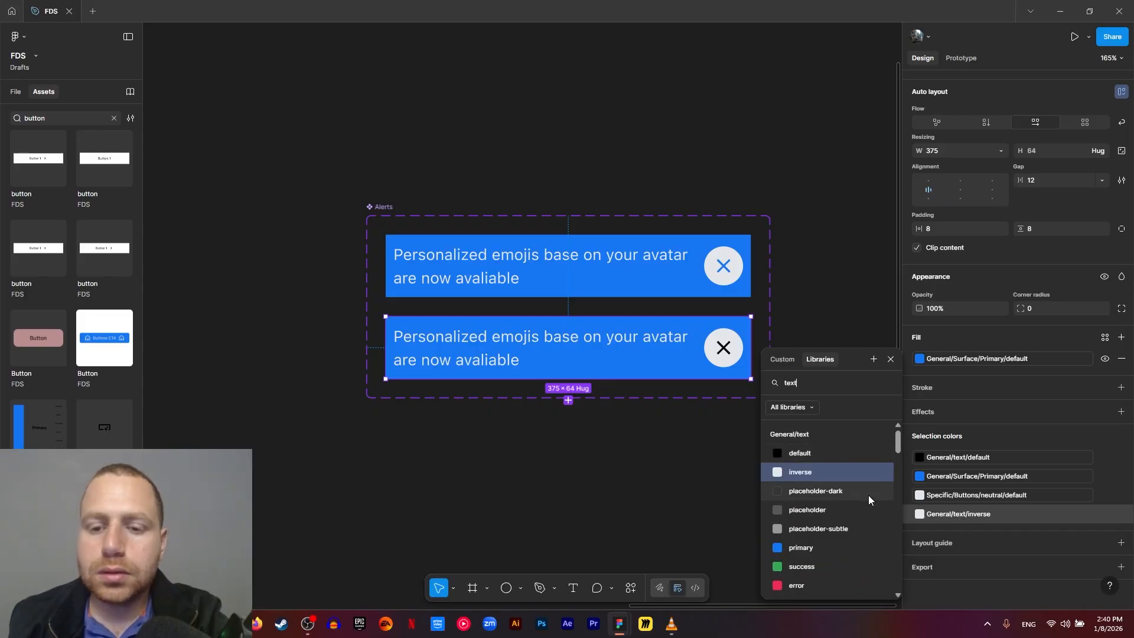
{"action": "left_click", "coordinate": [818, 457]}
- Replace the neutral variant's blue background with the General/Surface/neutral/default library color
{"action": "left_click", "coordinate": [961, 497]}
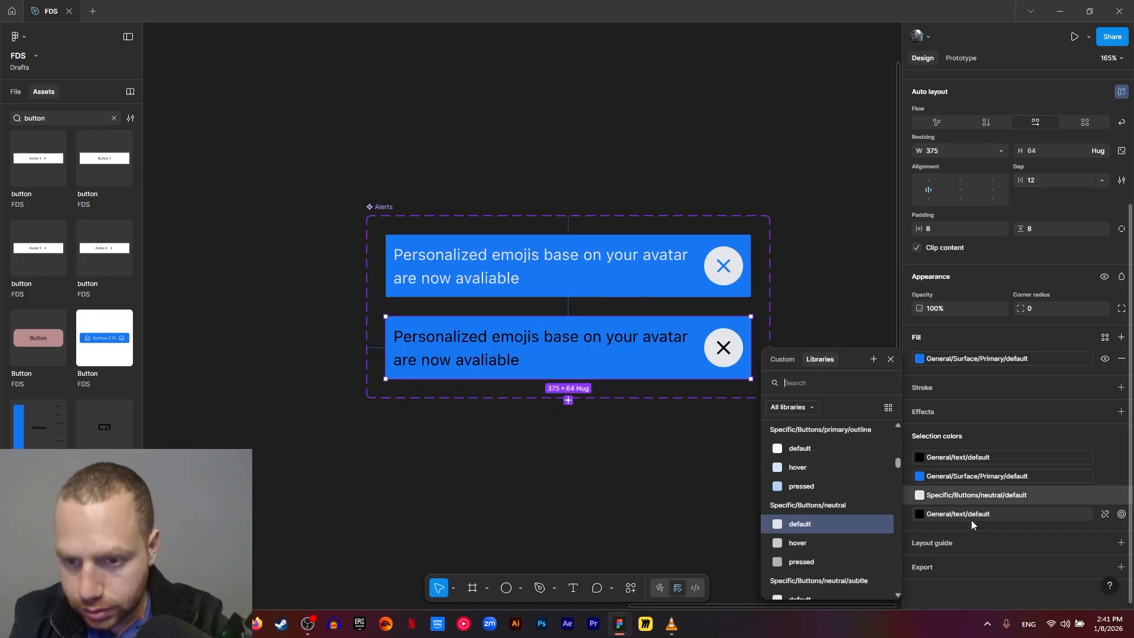
{"action": "left_click", "coordinate": [975, 481]}
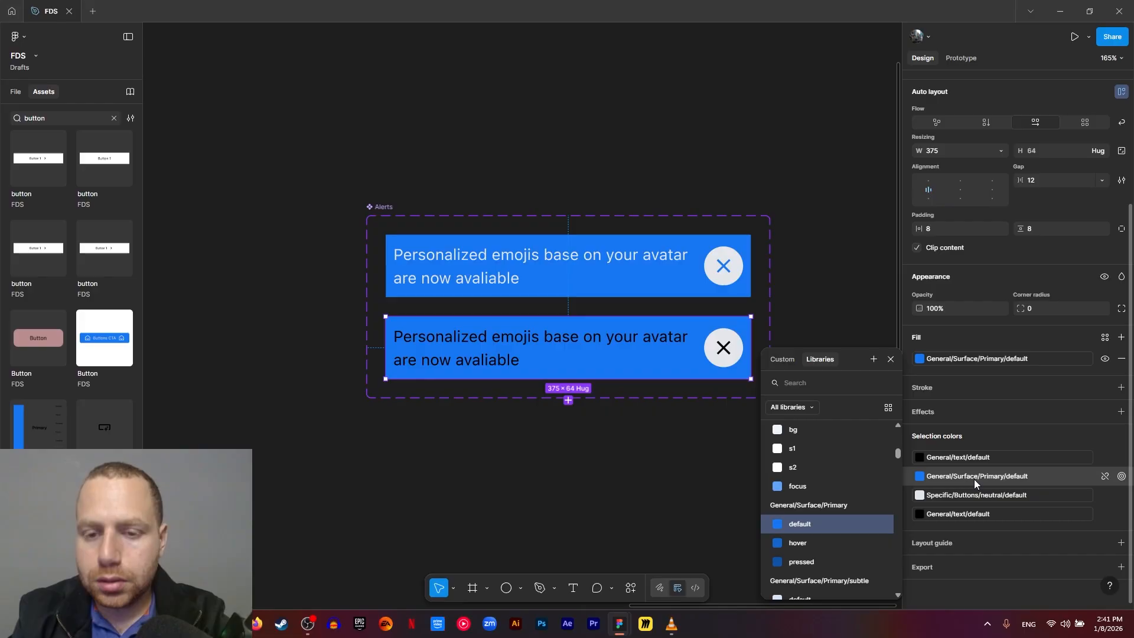
{"action": "type", "text": "surface n"}
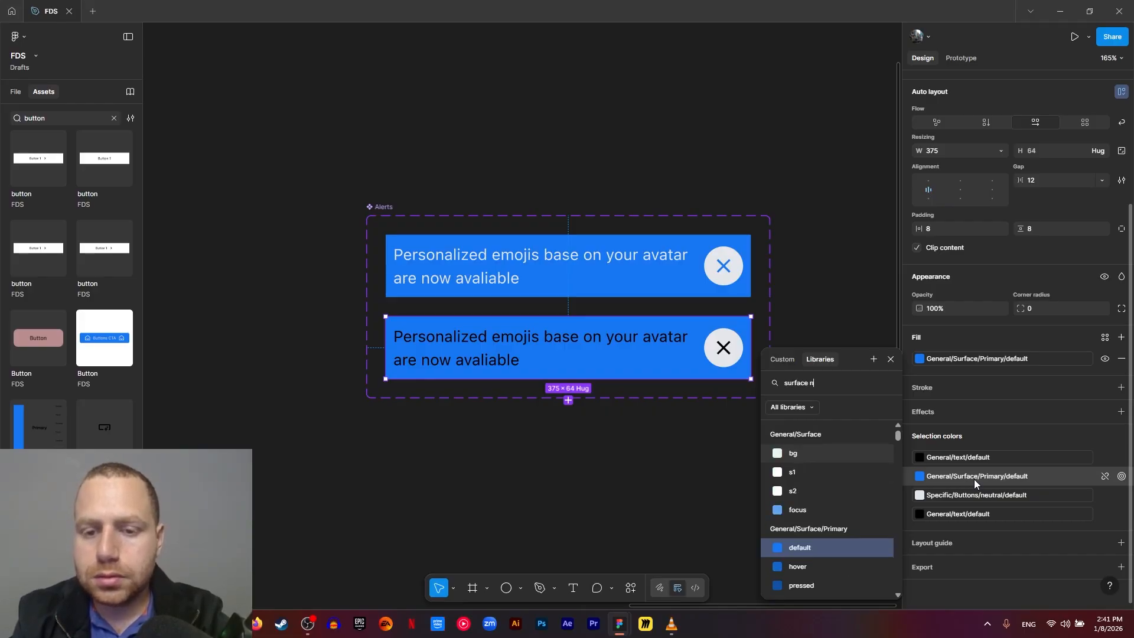
{"action": "type", "text": "eut"}
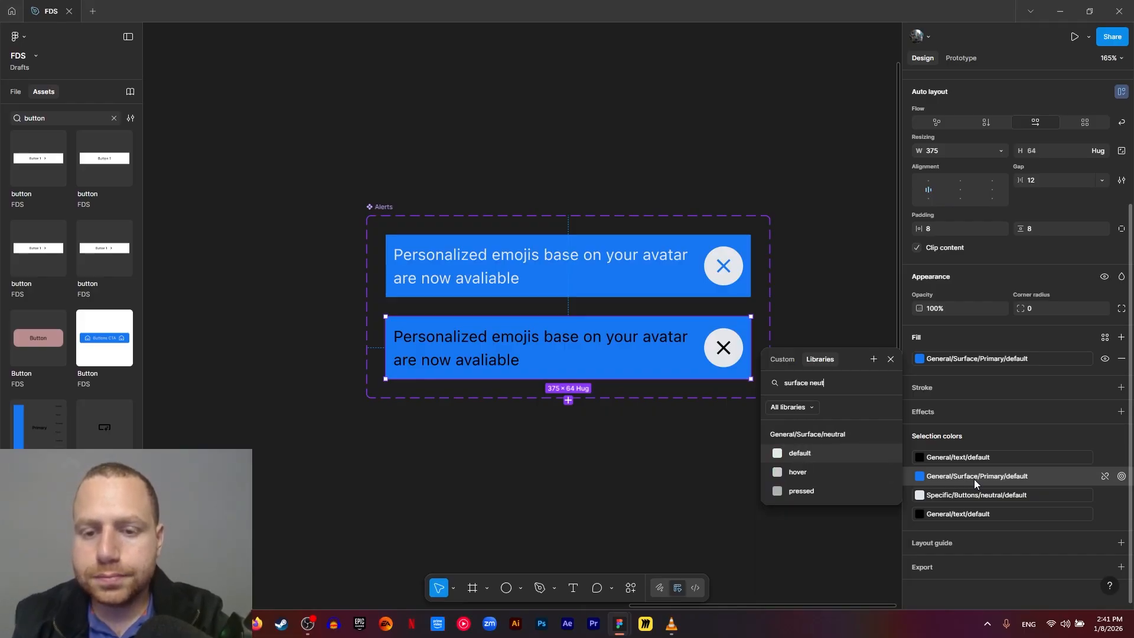
{"action": "left_click", "coordinate": [824, 452]}
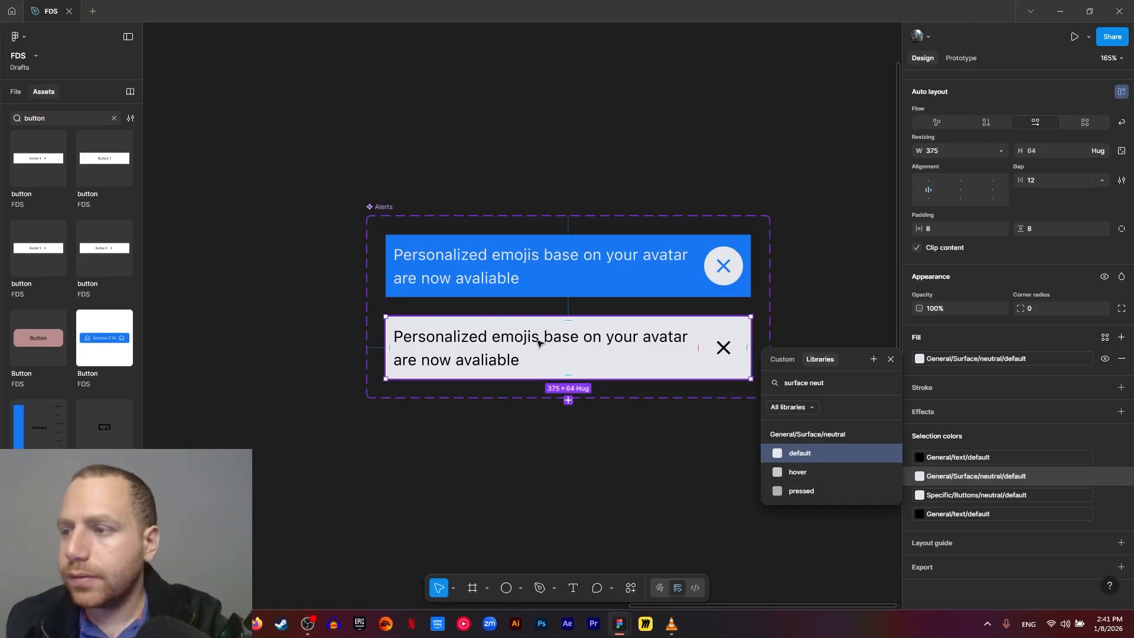
{"action": "left_click", "coordinate": [597, 462]}
{"action": "scroll", "coordinate": [596, 462], "scroll_direction": "down", "scroll_amount": 3}
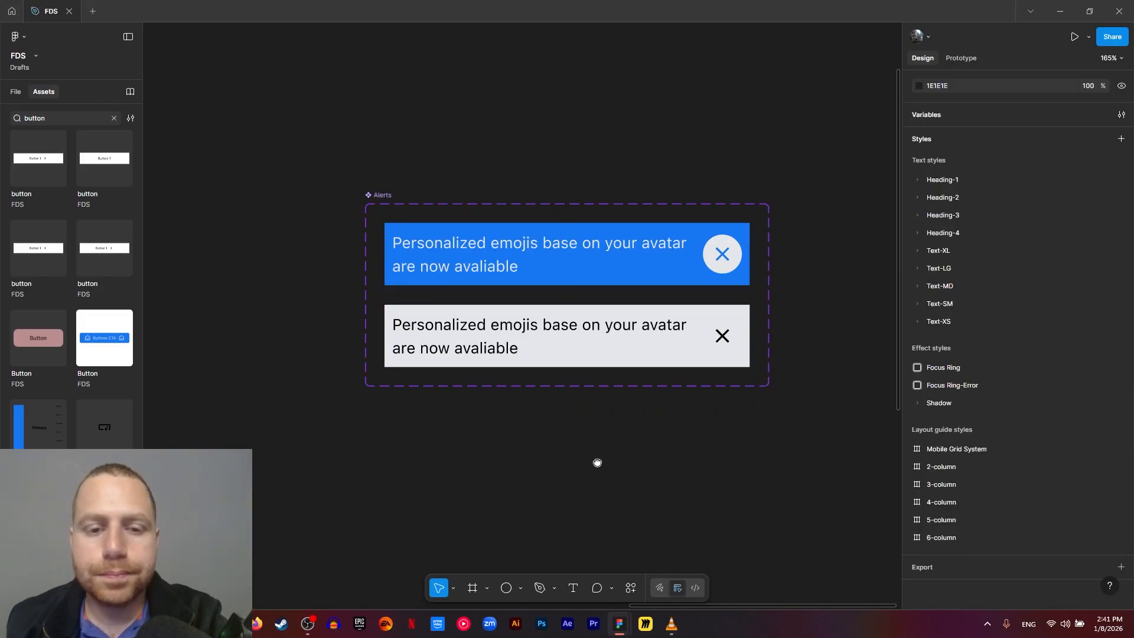
- Add a third alert variant based on the neutral one and set its Color value to "success"
{"action": "left_click", "coordinate": [554, 277]}
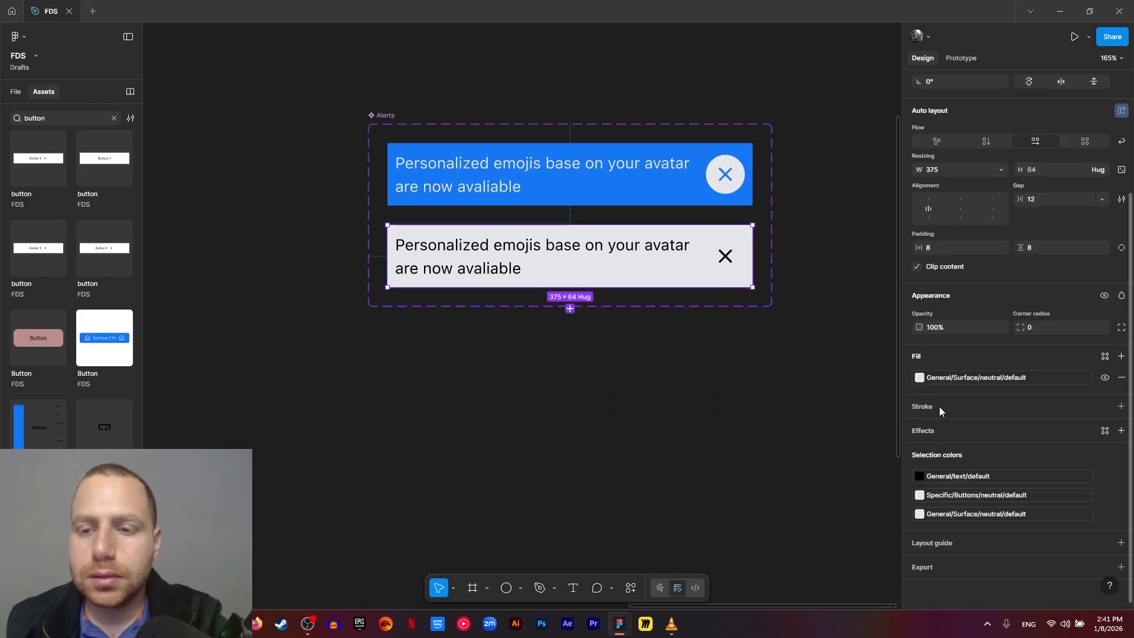
{"action": "scroll", "coordinate": [1048, 170], "scroll_direction": "up", "scroll_amount": 3}
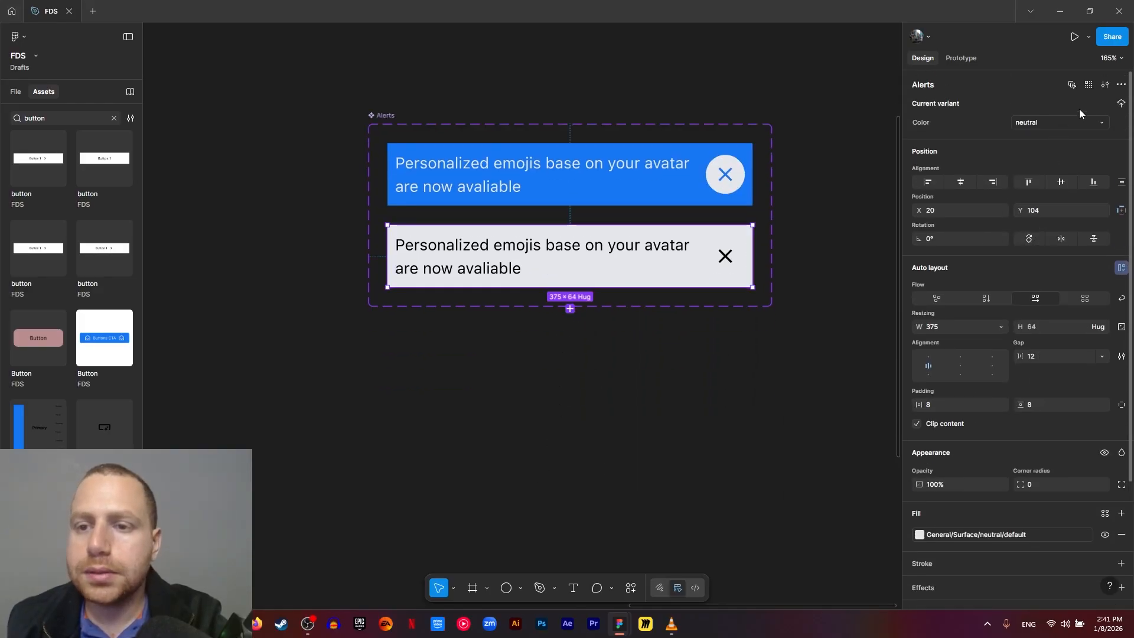
{"action": "left_click", "coordinate": [570, 308]}
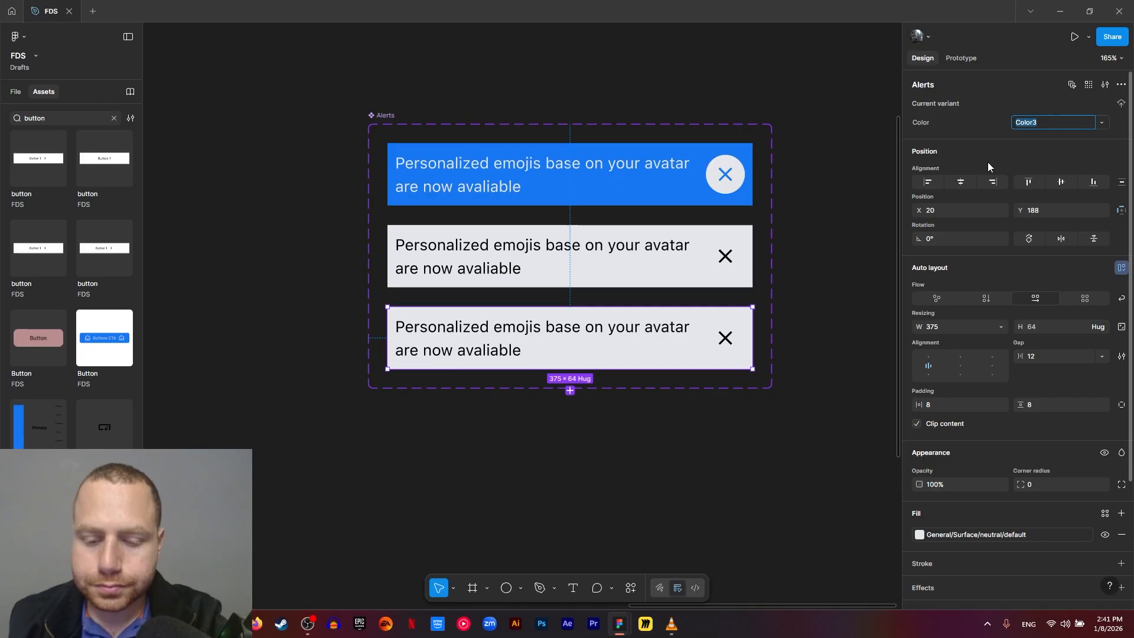
{"action": "type", "text": "success"}
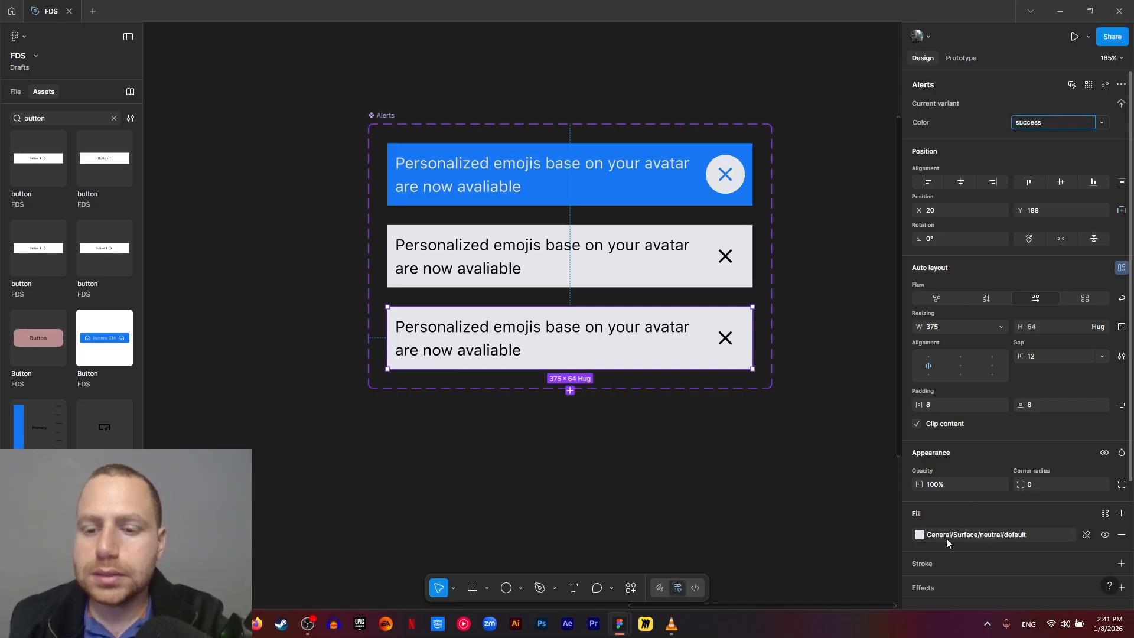
- Replace the success variant's text and close icon color with the General/text/inverse library color
{"action": "scroll", "coordinate": [959, 526], "scroll_direction": "down", "scroll_amount": 3}
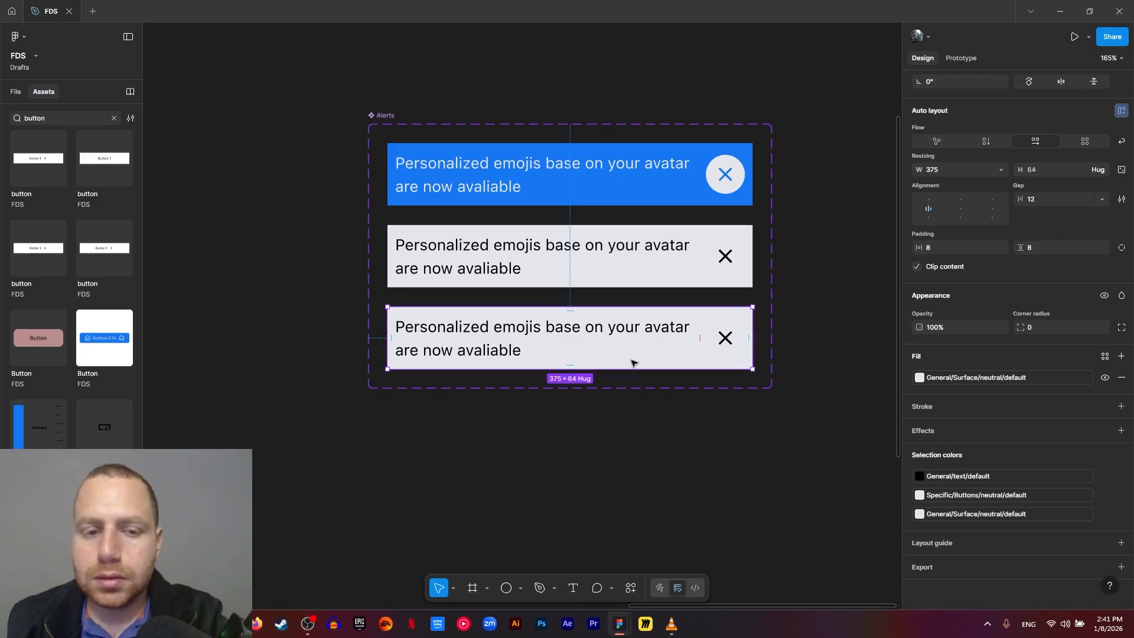
{"action": "left_click", "coordinate": [961, 477]}
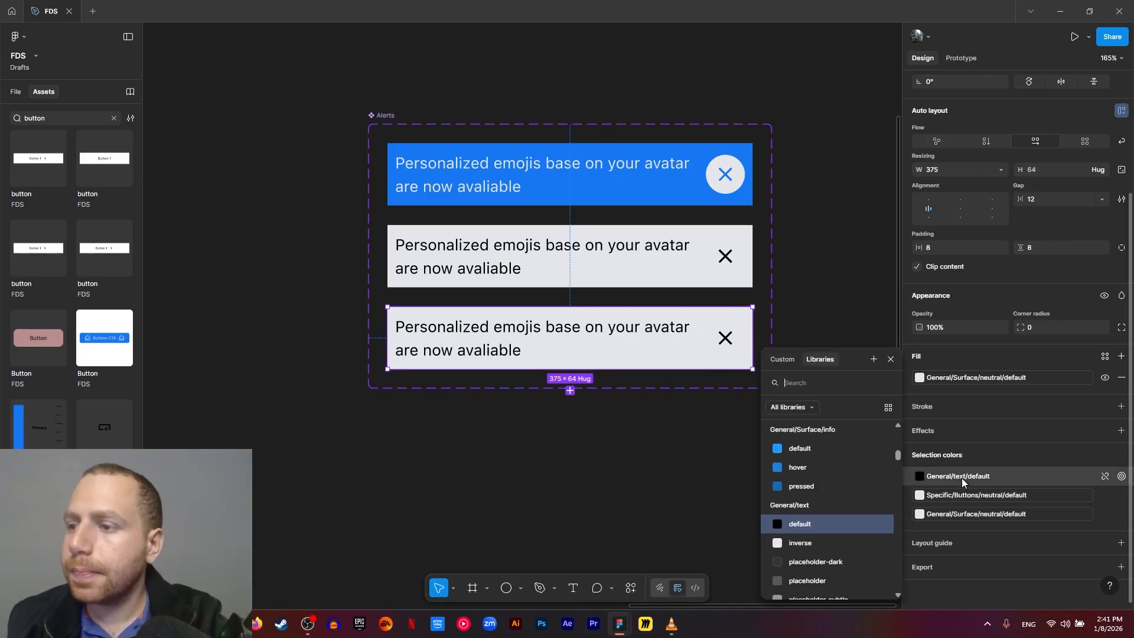
{"action": "type", "text": "text"}
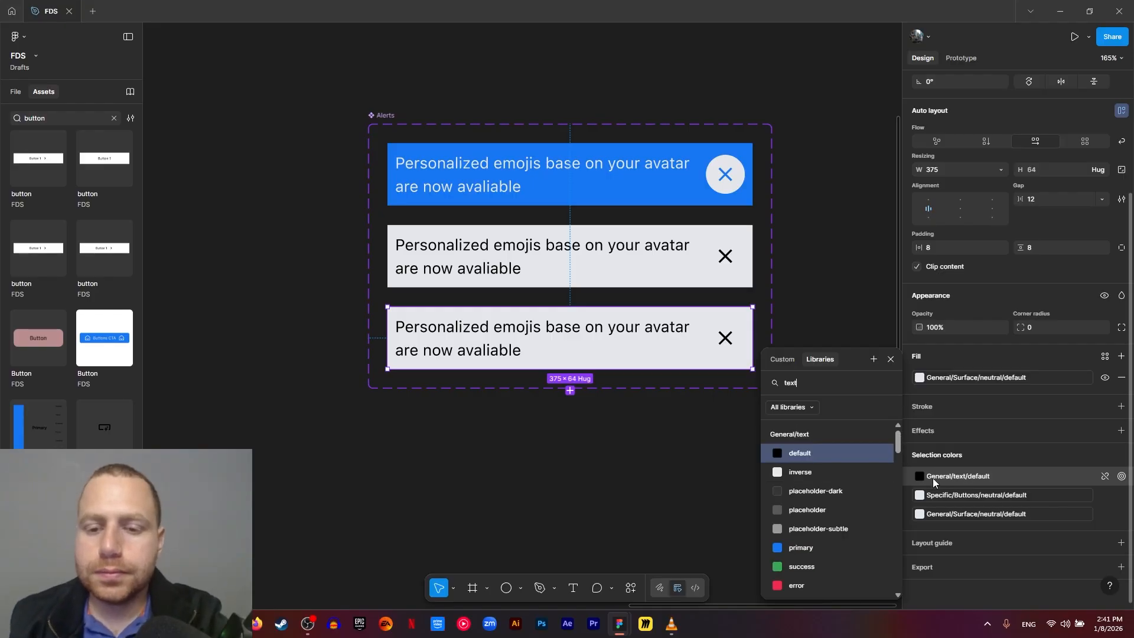
{"action": "left_click", "coordinate": [778, 472]}
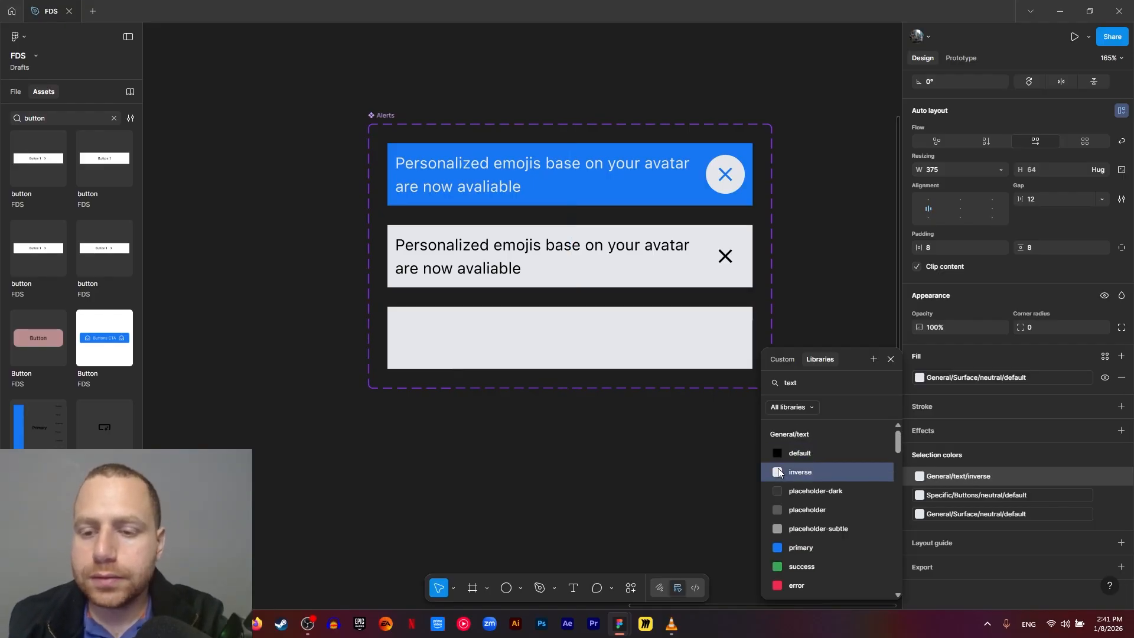
- Replace the success variant's neutral background with the General/Surface/success/default library color
{"action": "left_click", "coordinate": [951, 517]}
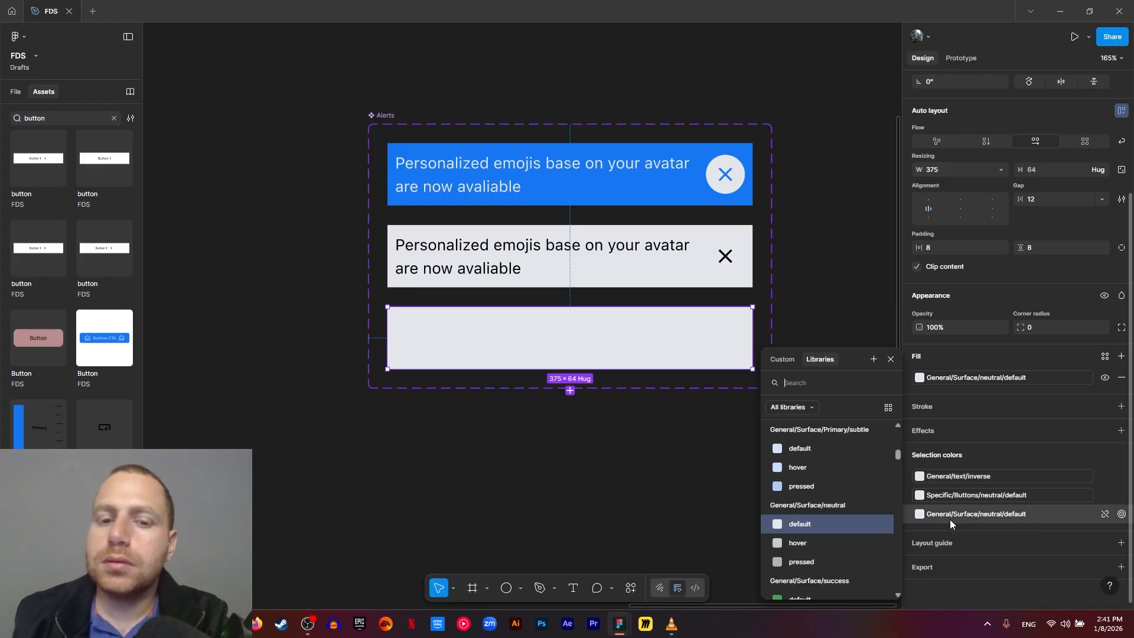
{"action": "type", "text": "su"}
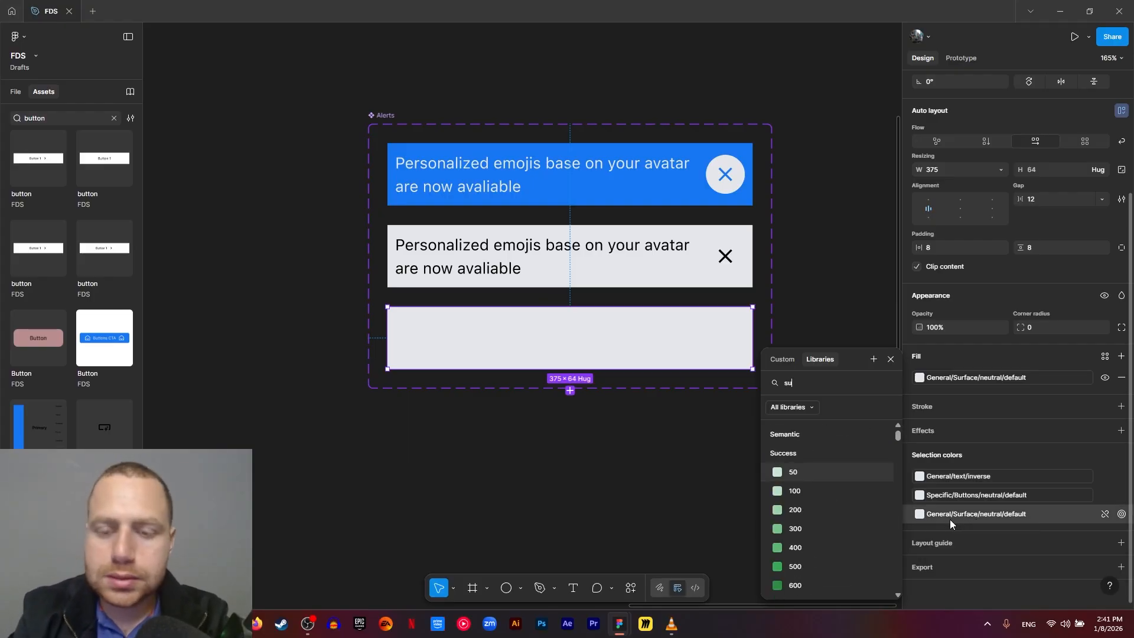
{"action": "type", "text": "ccess sur"}
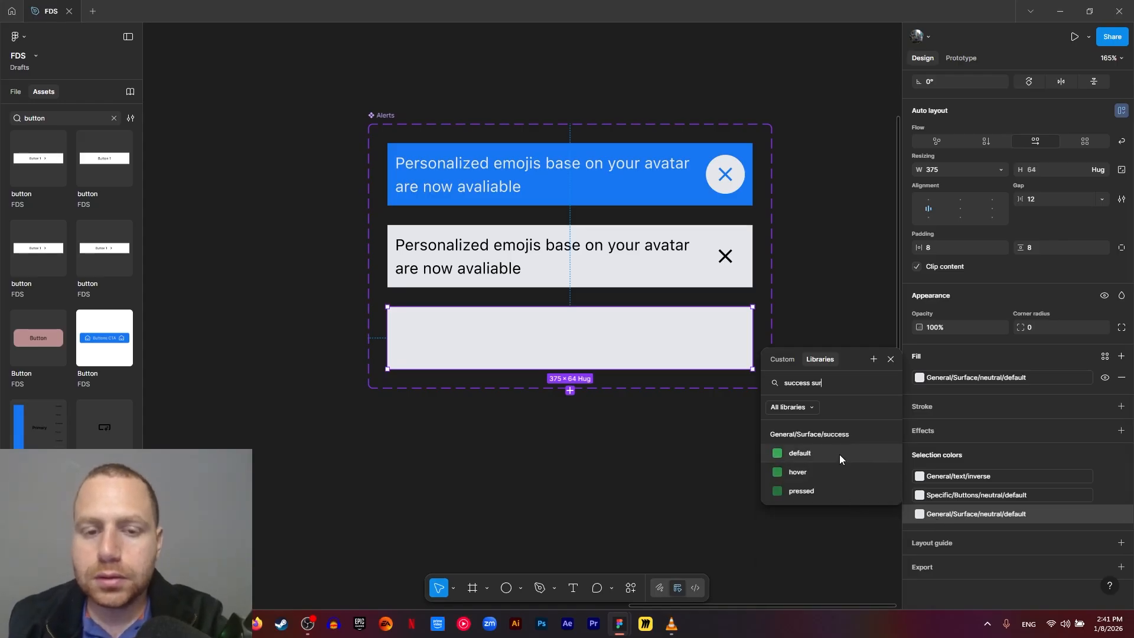
{"action": "left_click", "coordinate": [840, 458]}
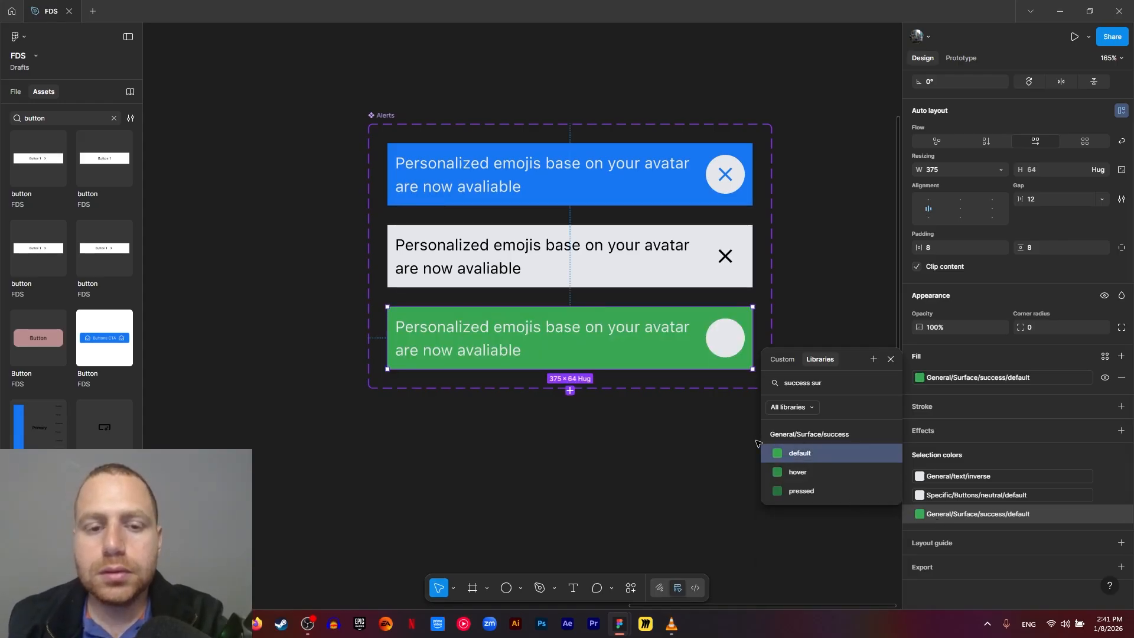
- Change the color of the success variant's close icon to the General/icon/success library color
{"action": "left_click", "coordinate": [722, 345]}
{"action": "left_click", "coordinate": [723, 343]}
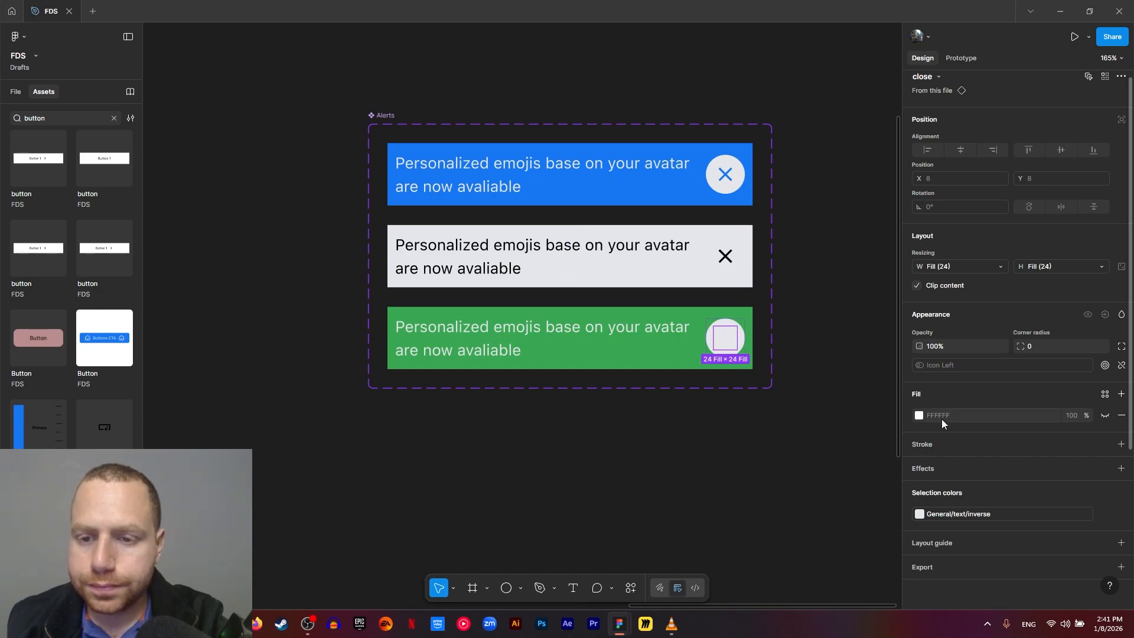
{"action": "left_click", "coordinate": [943, 515]}
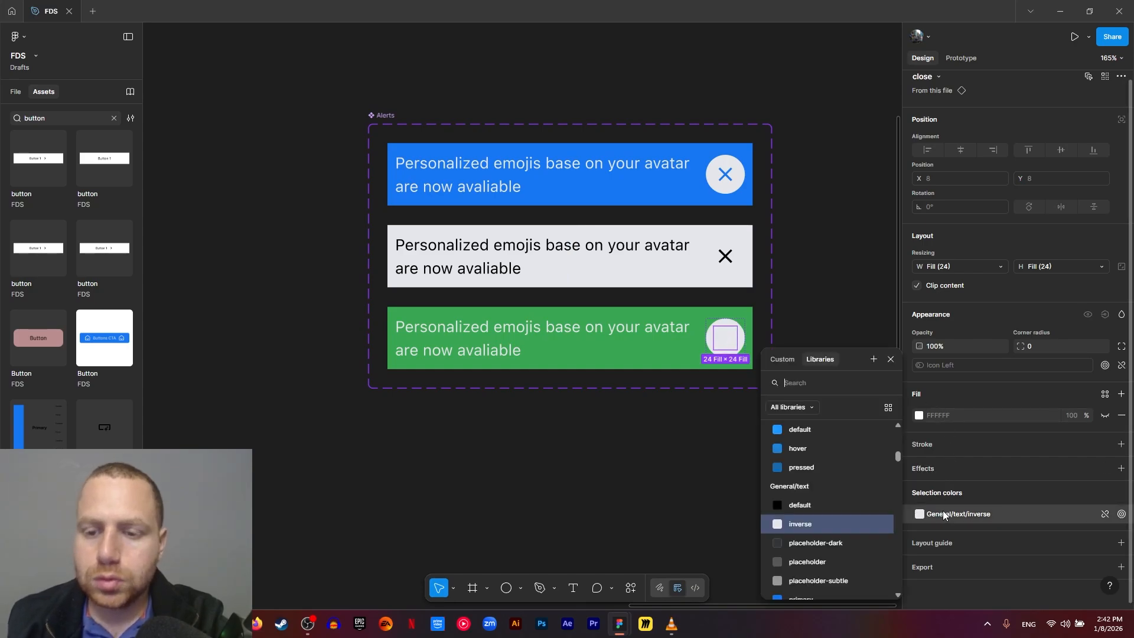
{"action": "type", "text": "icon"}
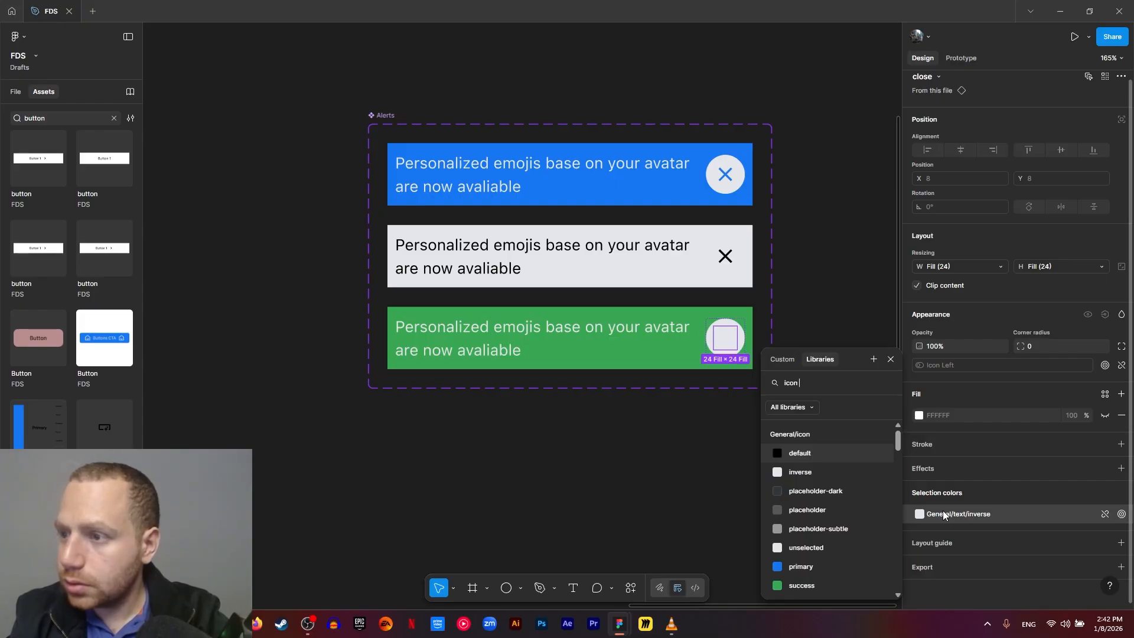
{"action": "type", "text": " succ"}
{"action": "left_click", "coordinate": [801, 453]}
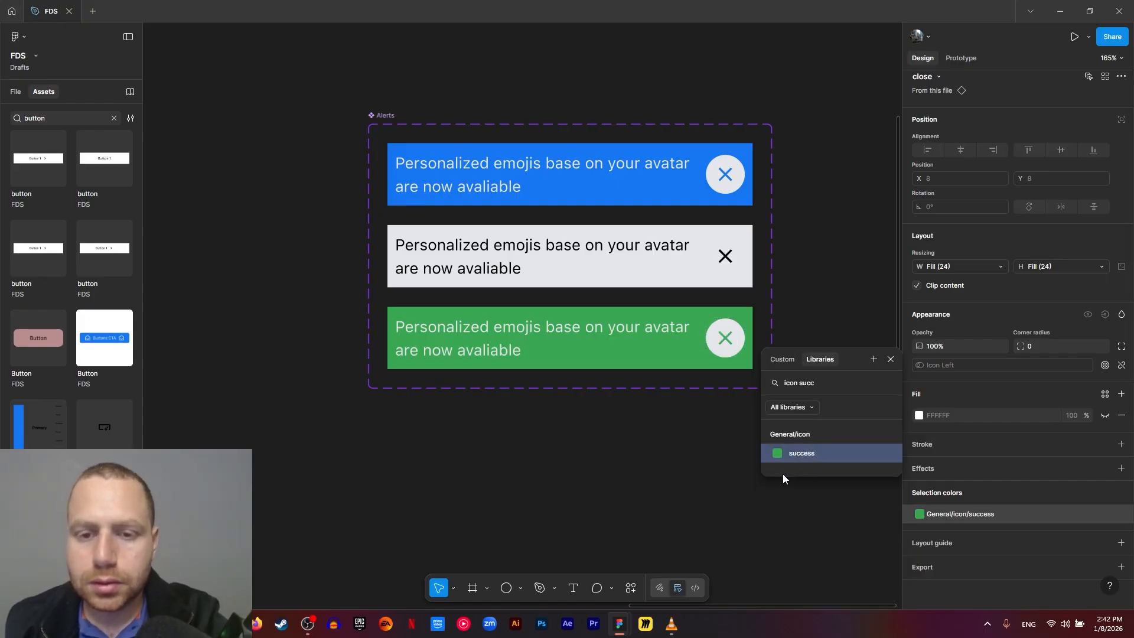
{"action": "left_click", "coordinate": [751, 495]}
- Add a fourth alert variant based on the green success variant
{"action": "left_click_drag", "start_coordinate": [499, 365], "coordinate": [500, 280]}
{"action": "left_click", "coordinate": [524, 279]}
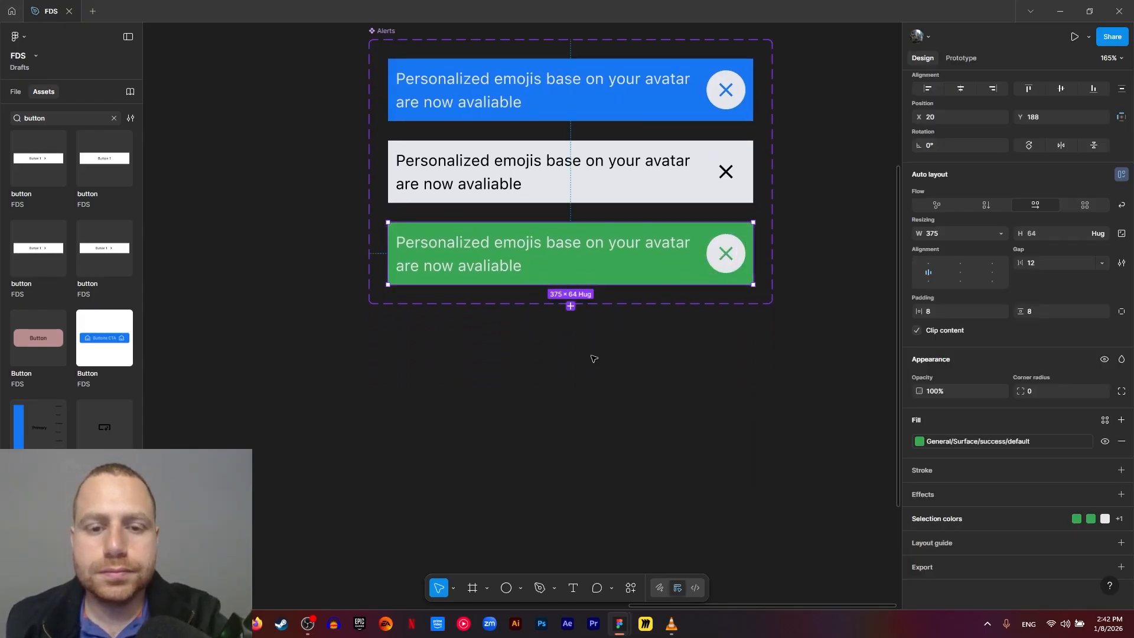
{"action": "left_click", "coordinate": [571, 306]}
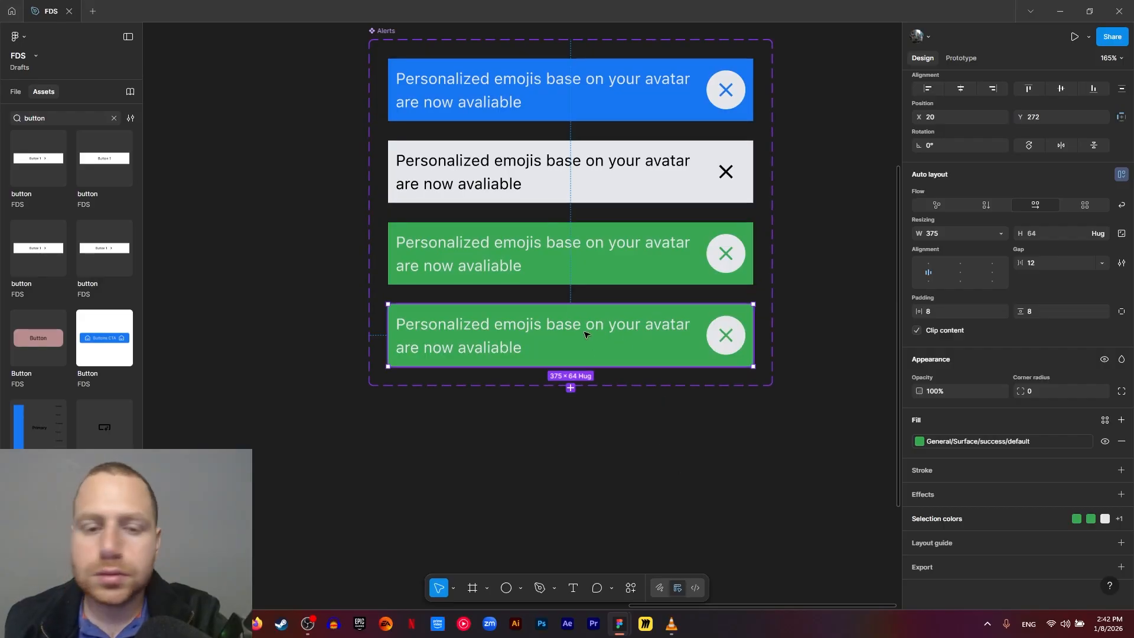
- Replace the fourth variant's green close icon color with the General/icon/error library color
{"action": "left_click", "coordinate": [937, 522]}
{"action": "scroll", "coordinate": [947, 508], "scroll_direction": "down", "scroll_amount": 2}
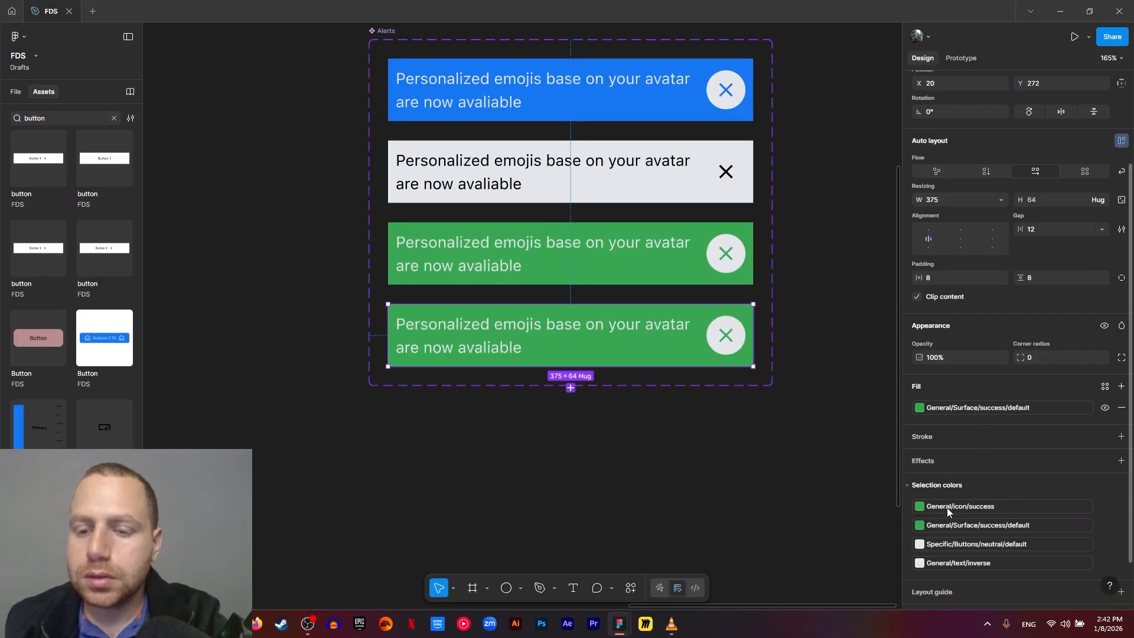
{"action": "left_click", "coordinate": [947, 460]}
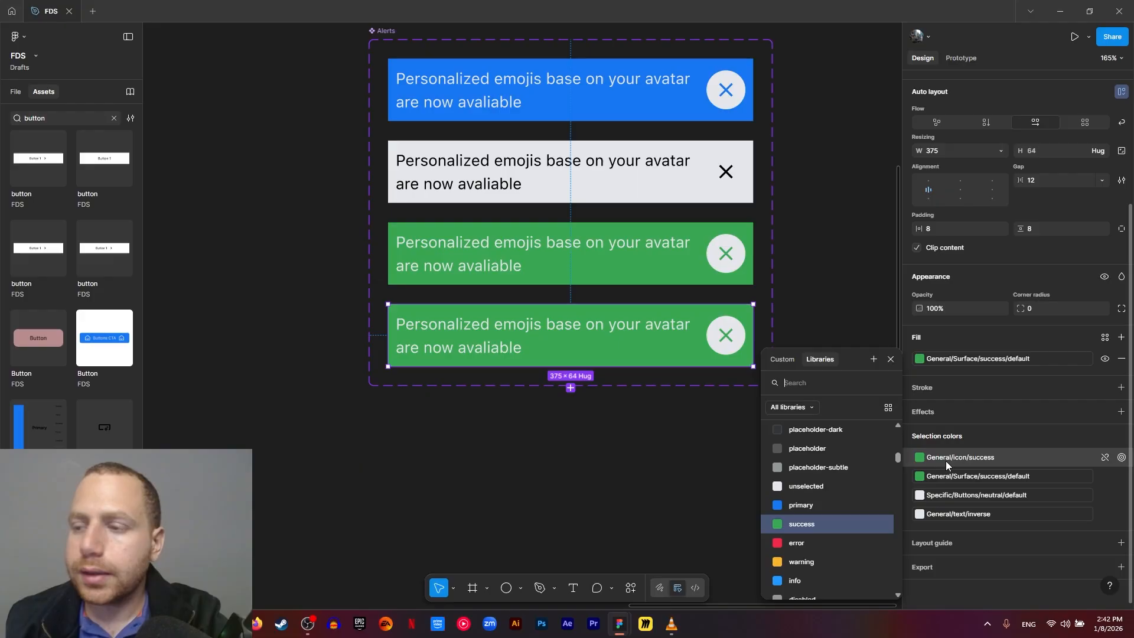
{"action": "type", "text": "errr"}
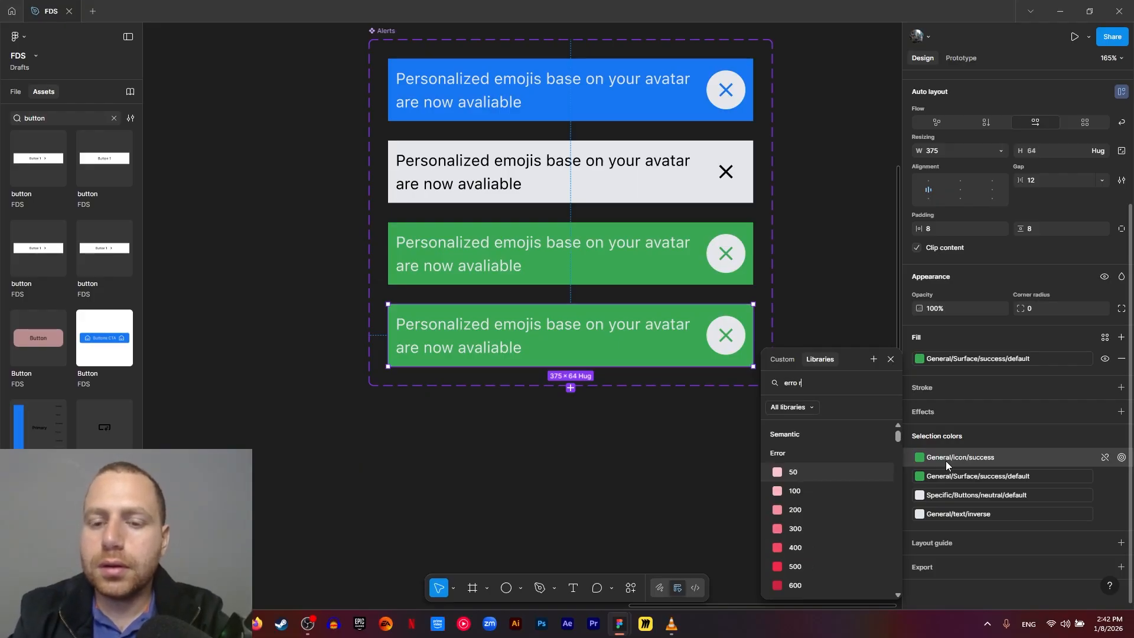
{"action": "key", "text": "BackSpace"}
{"action": "type", "text": "or icon"}
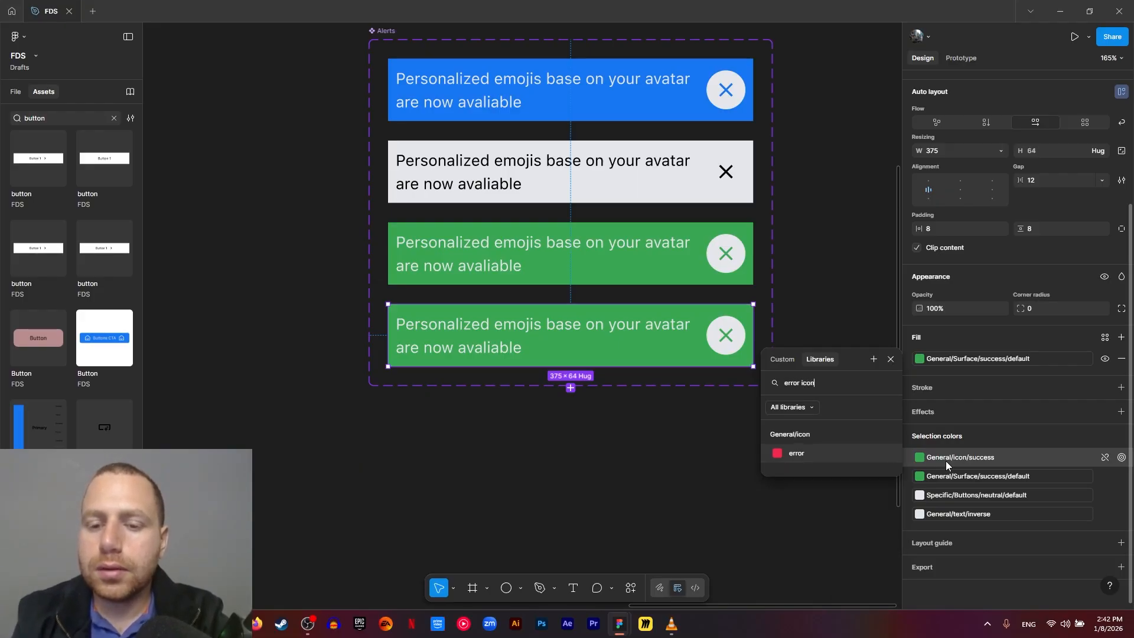
{"action": "left_click", "coordinate": [833, 455]}
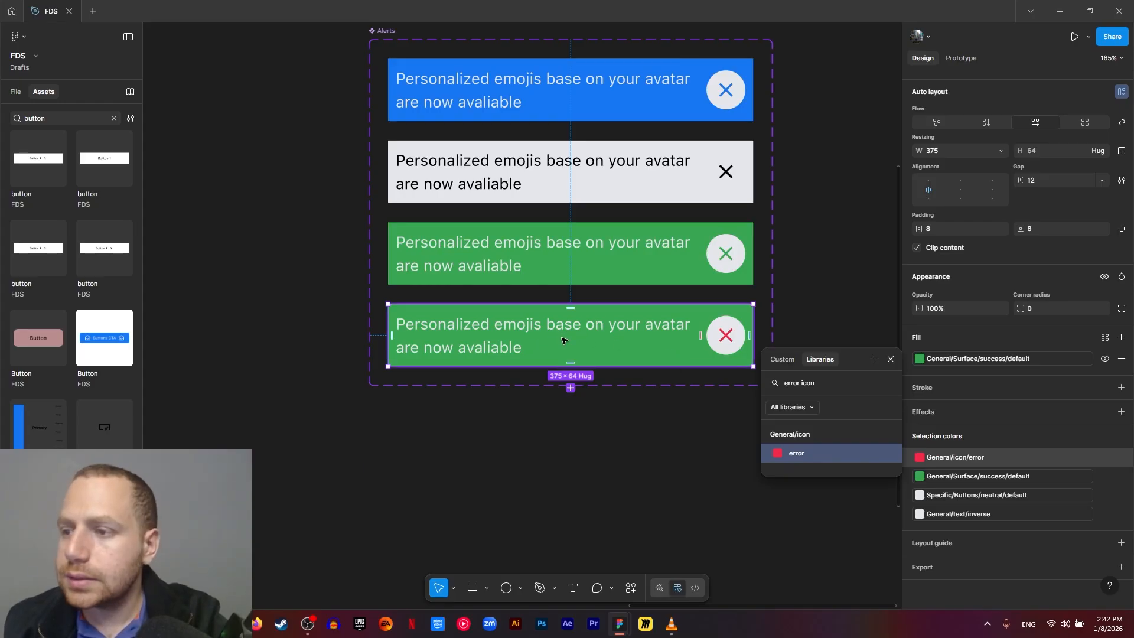
- Replace the fourth variant's green background with the General/Surface/error/default library color
{"action": "left_click", "coordinate": [988, 480]}
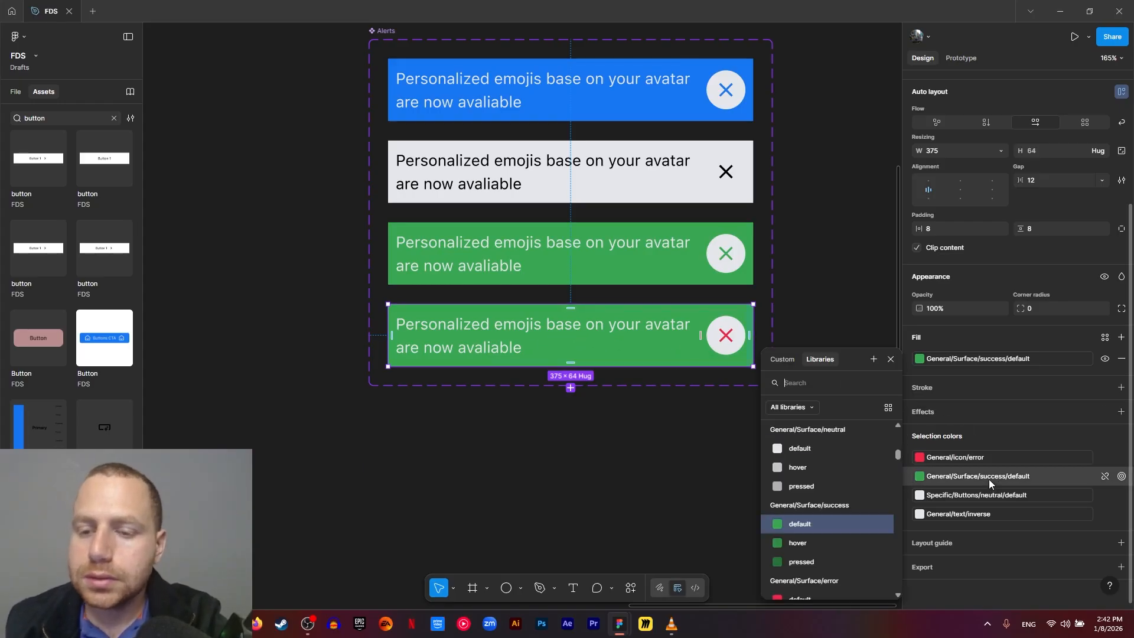
{"action": "type", "text": "error sur"}
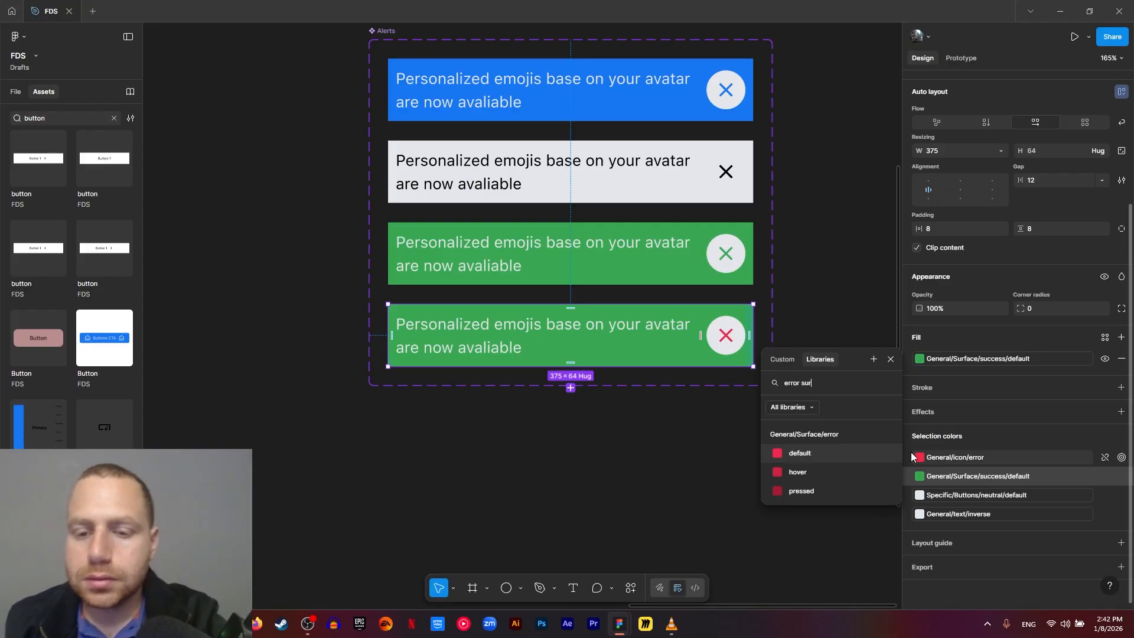
{"action": "left_click", "coordinate": [799, 453]}
{"action": "left_click", "coordinate": [584, 408]}
- Add a fifth alert variant based on the red one and set its background to General/Surface/warning/default
{"action": "left_click", "coordinate": [585, 356]}
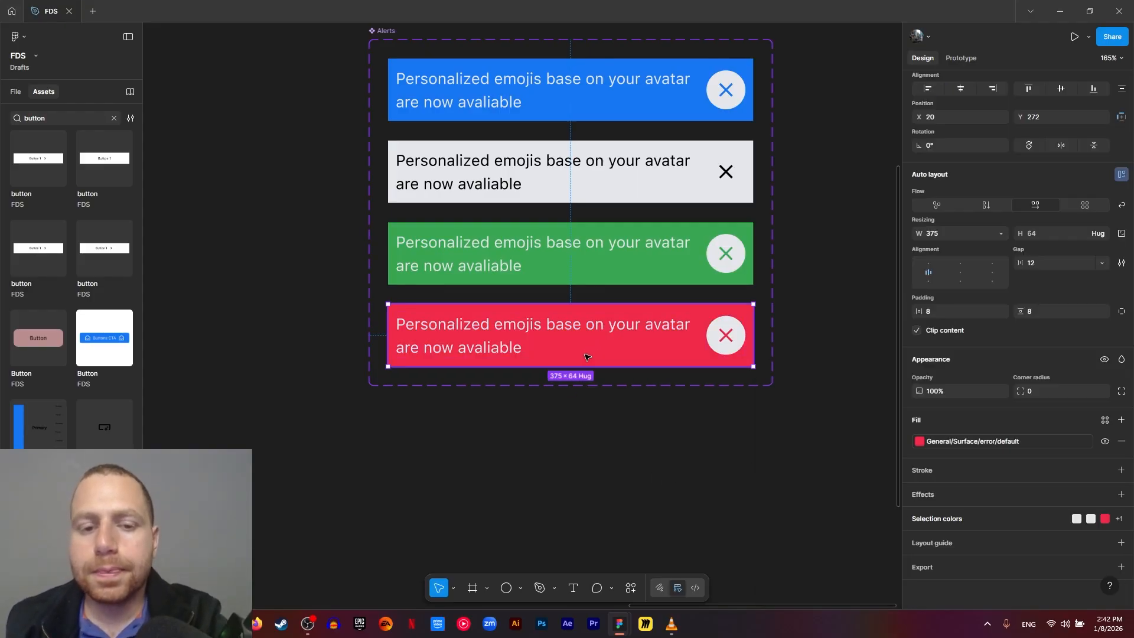
{"action": "left_click", "coordinate": [570, 387]}
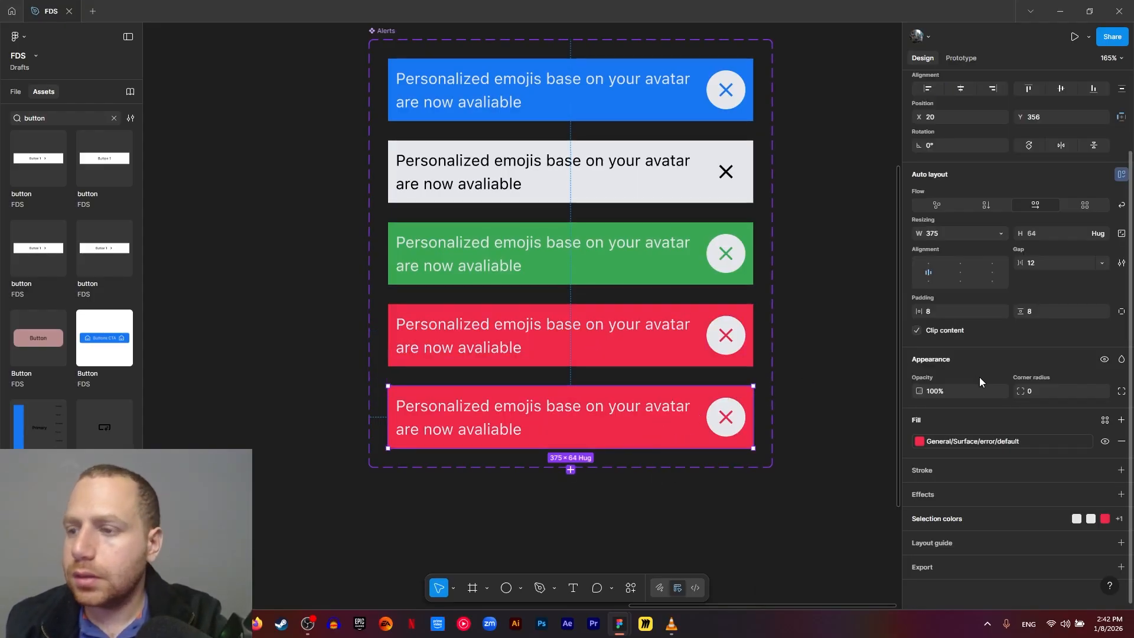
{"action": "left_click", "coordinate": [972, 442]}
{"action": "type", "text": "wa"}
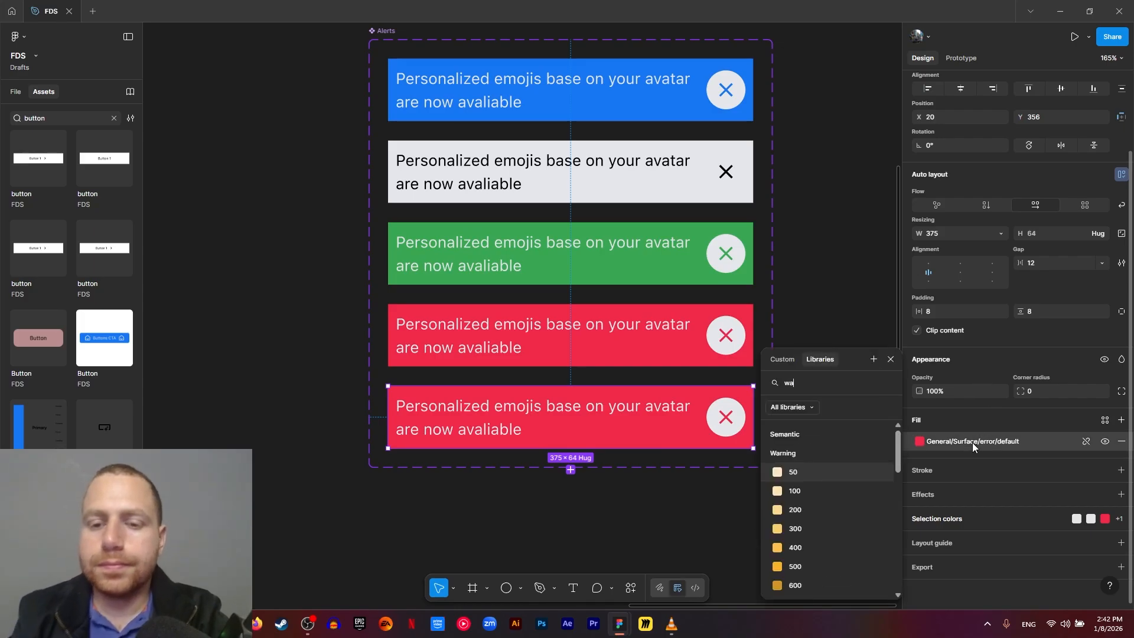
{"action": "type", "text": "rning su"}
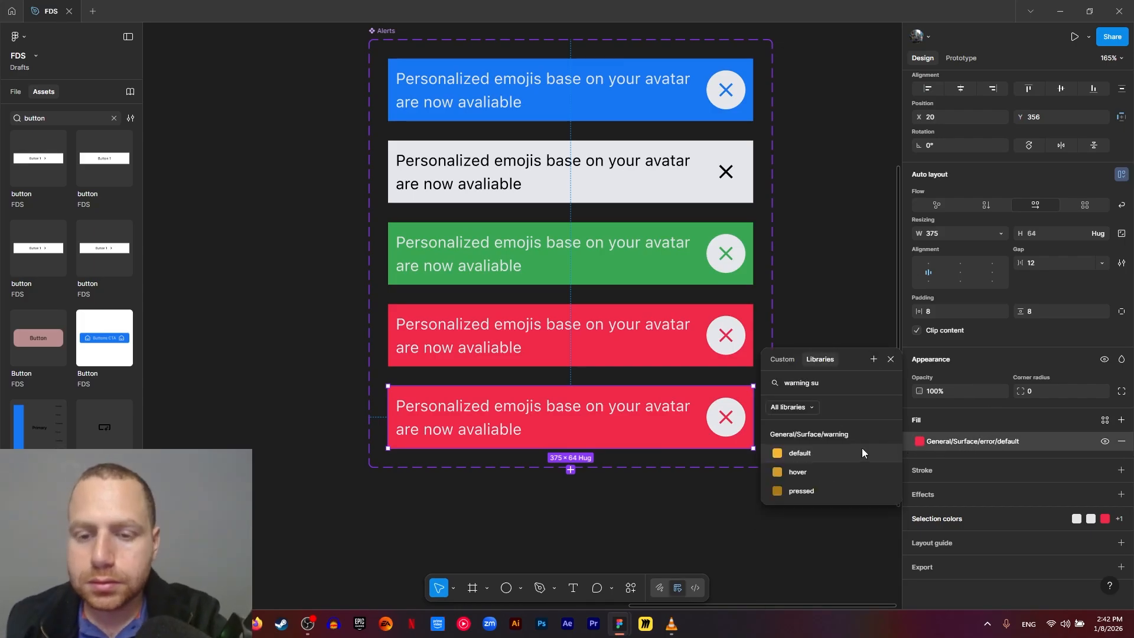
{"action": "left_click", "coordinate": [862, 447]}
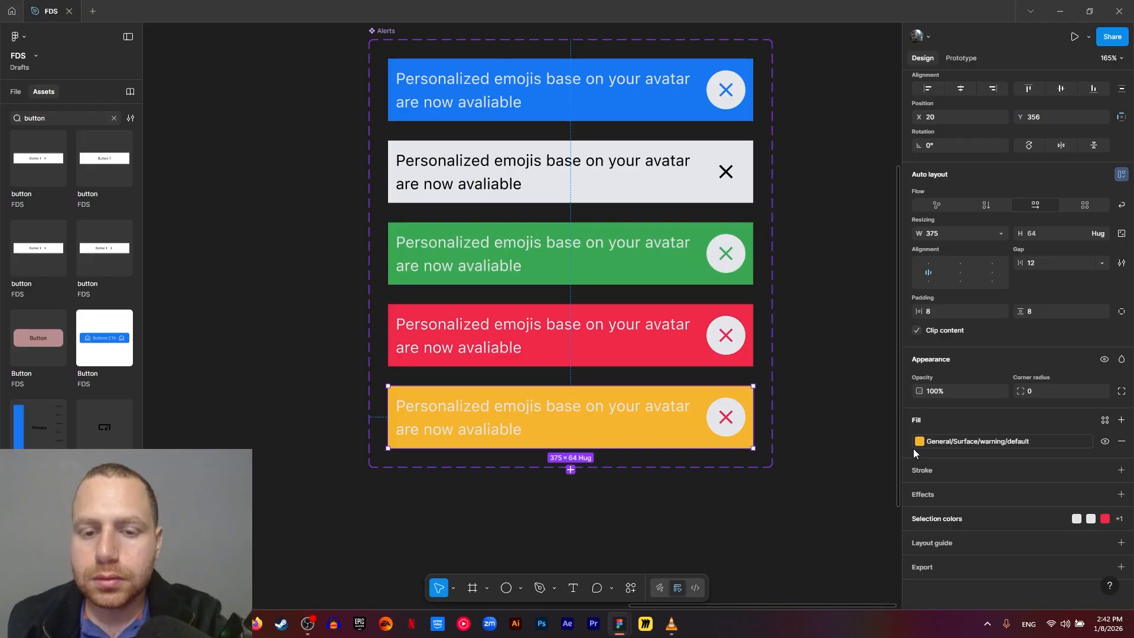
- Replace the red close icon color in the yellow variant with the General/icon/warning library color
{"action": "left_click", "coordinate": [728, 418]}
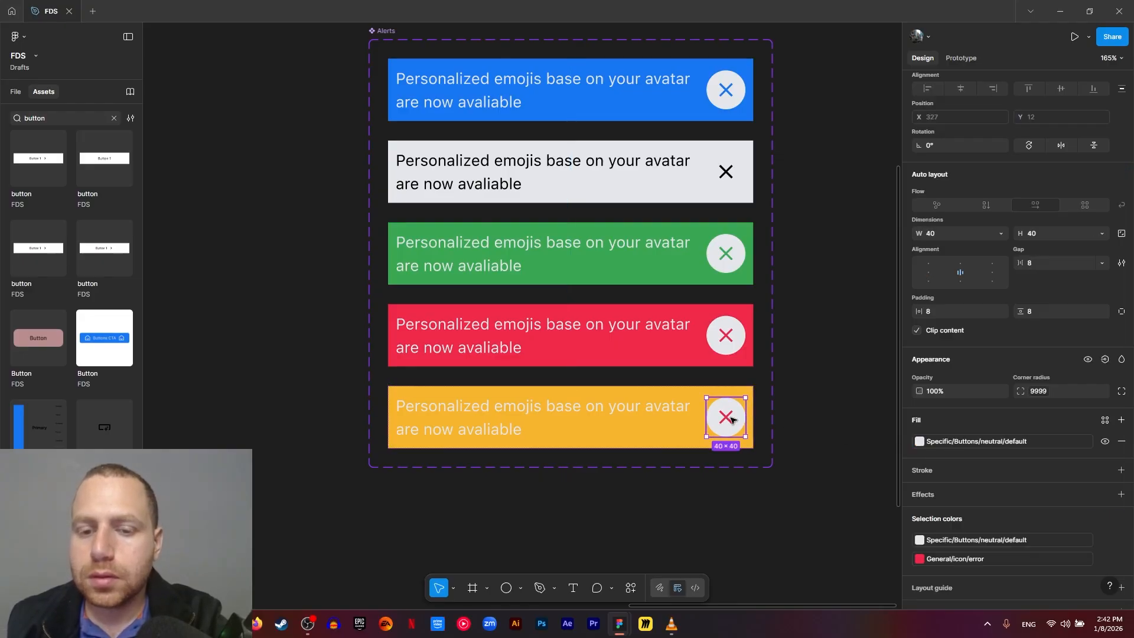
{"action": "left_click", "coordinate": [731, 419]}
{"action": "left_click", "coordinate": [966, 512]}
{"action": "type", "text": "wa"}
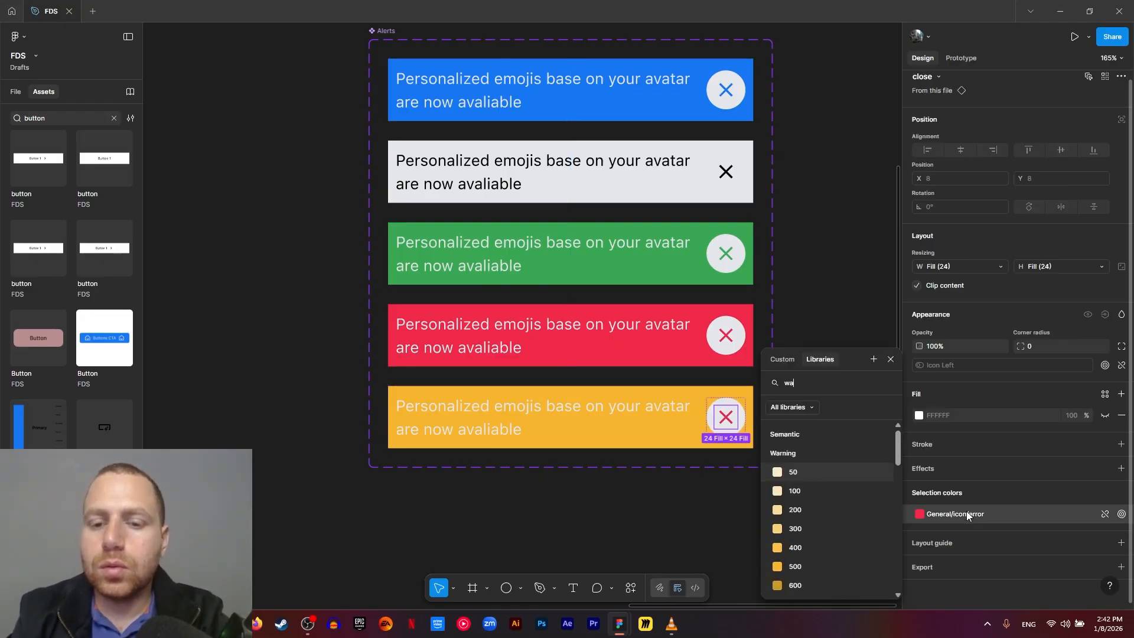
{"action": "type", "text": "rning icon"}
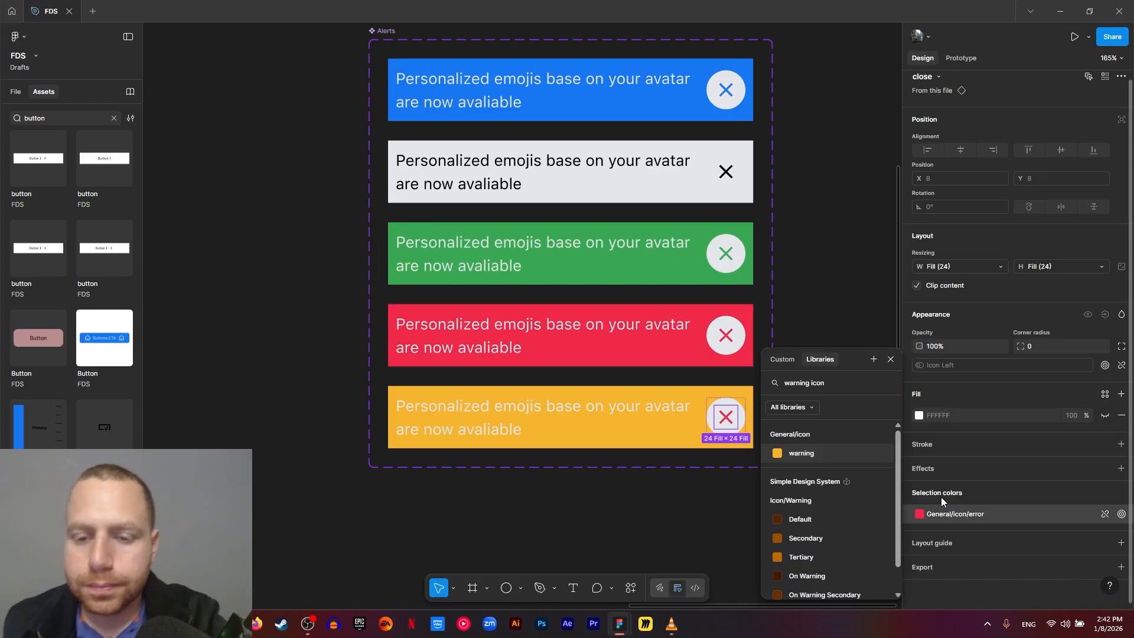
{"action": "left_click", "coordinate": [835, 453]}
{"action": "left_click", "coordinate": [632, 513]}
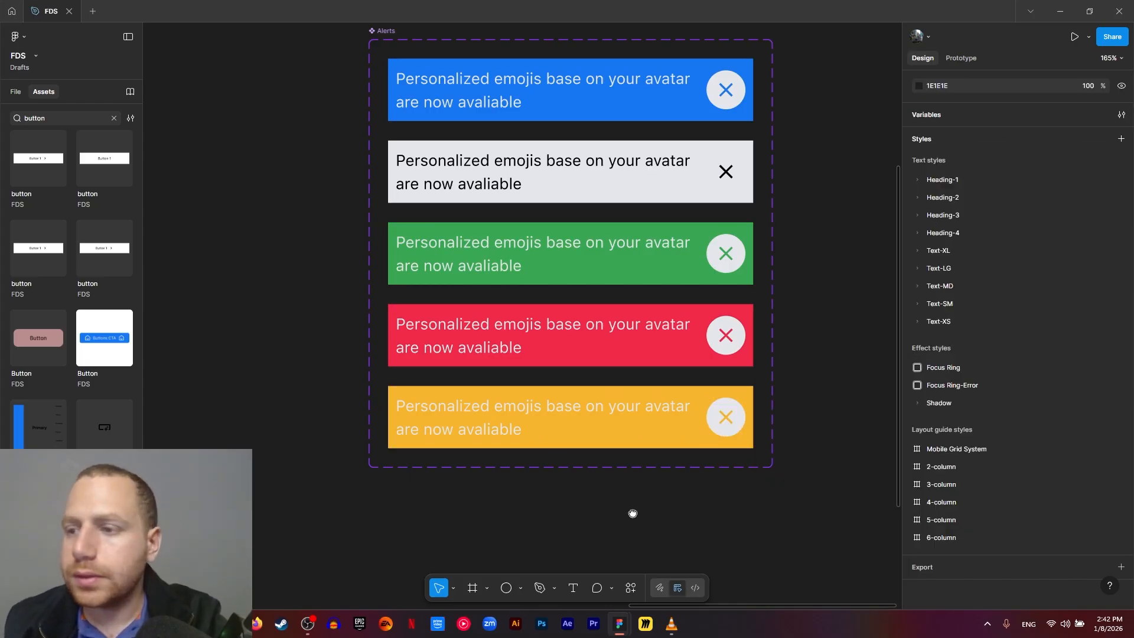
- Add a sixth alert variant based on the yellow one and set its background to General/Surface/info/default
{"action": "left_click_drag", "start_coordinate": [633, 513], "coordinate": [636, 394]}
{"action": "left_click", "coordinate": [605, 317]}
{"action": "left_click", "coordinate": [576, 355]}
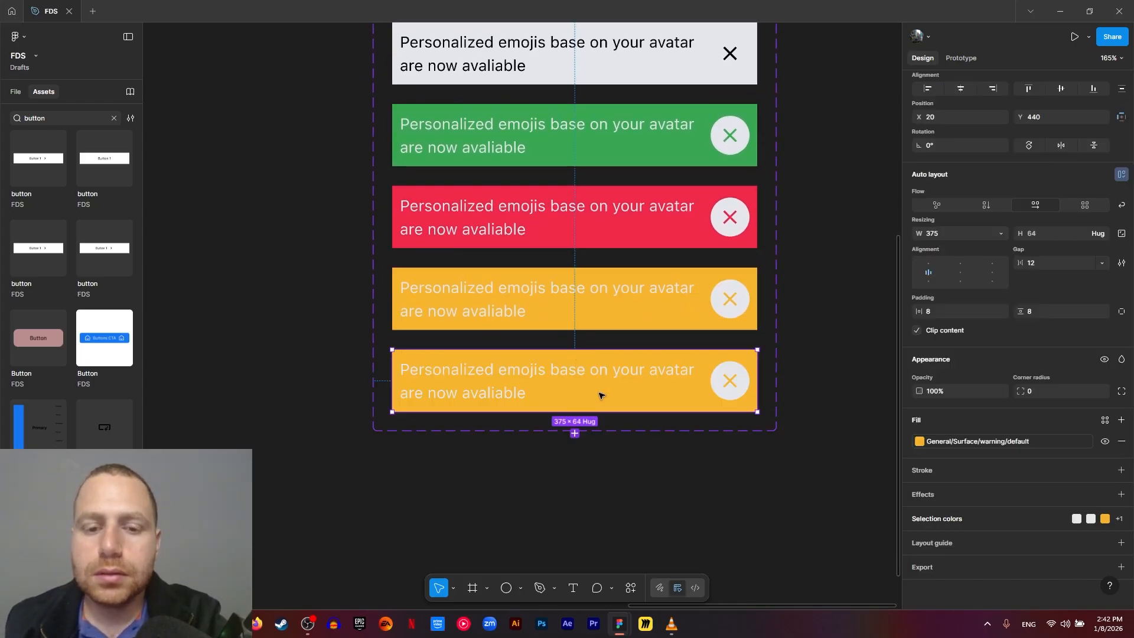
{"action": "left_click", "coordinate": [945, 441]}
{"action": "type", "text": "inf"}
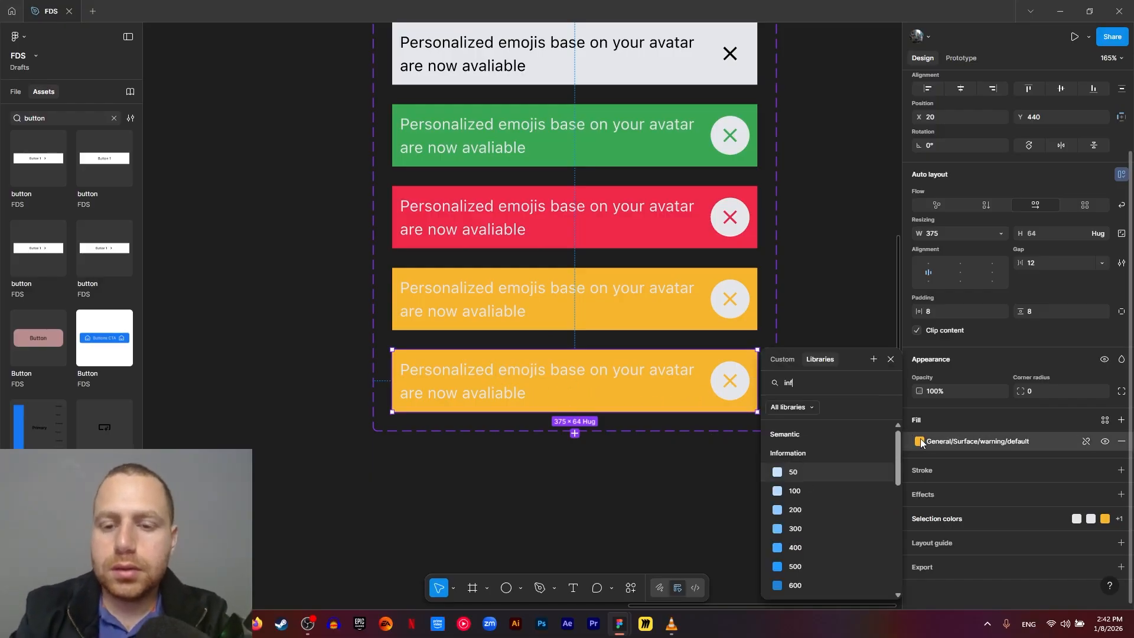
{"action": "type", "text": "o sur"}
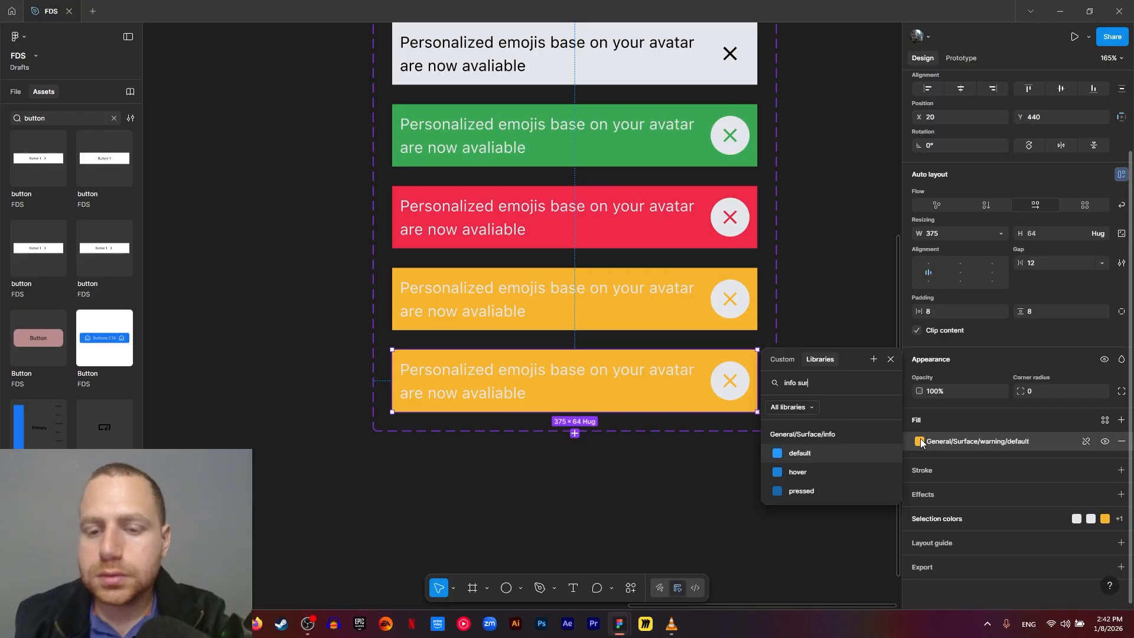
{"action": "left_click", "coordinate": [793, 452]}
{"action": "left_click", "coordinate": [710, 452]}
- Replace the yellow close icon color in the sixth variant with the General/icon/info library color
{"action": "double_click", "coordinate": [729, 382]}
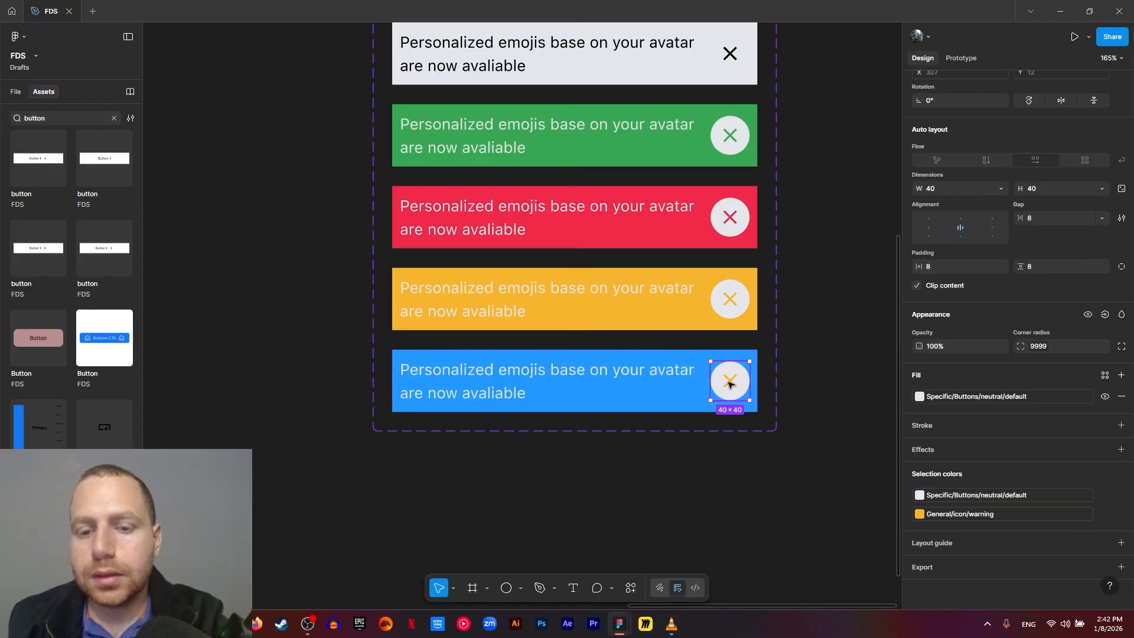
{"action": "double_click", "coordinate": [728, 384]}
{"action": "left_click", "coordinate": [944, 513]}
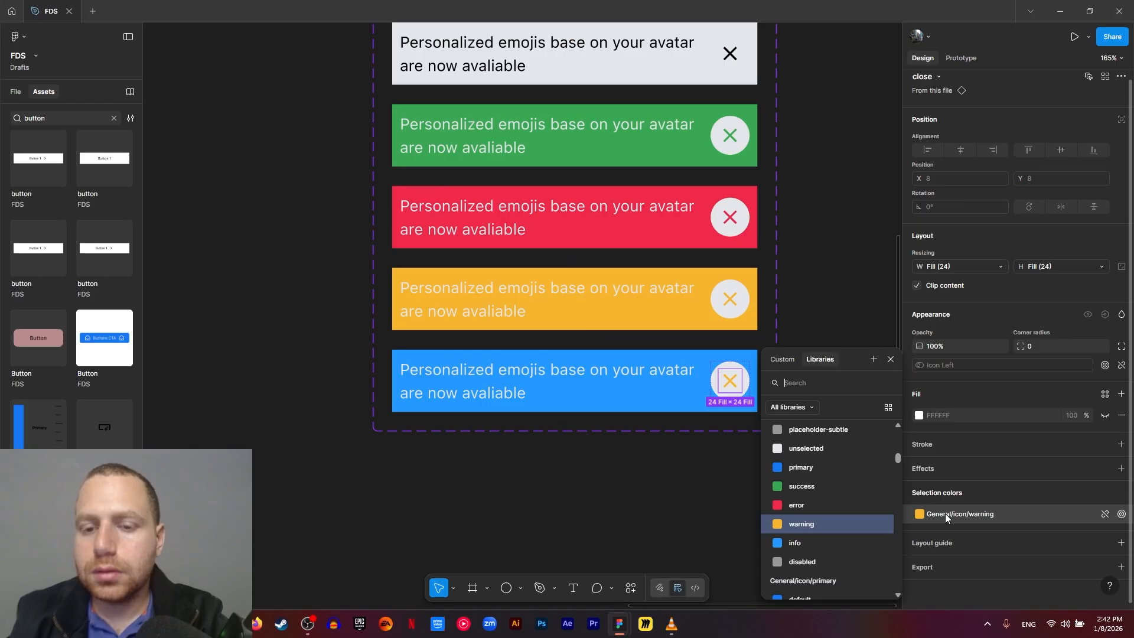
{"action": "type", "text": "info"}
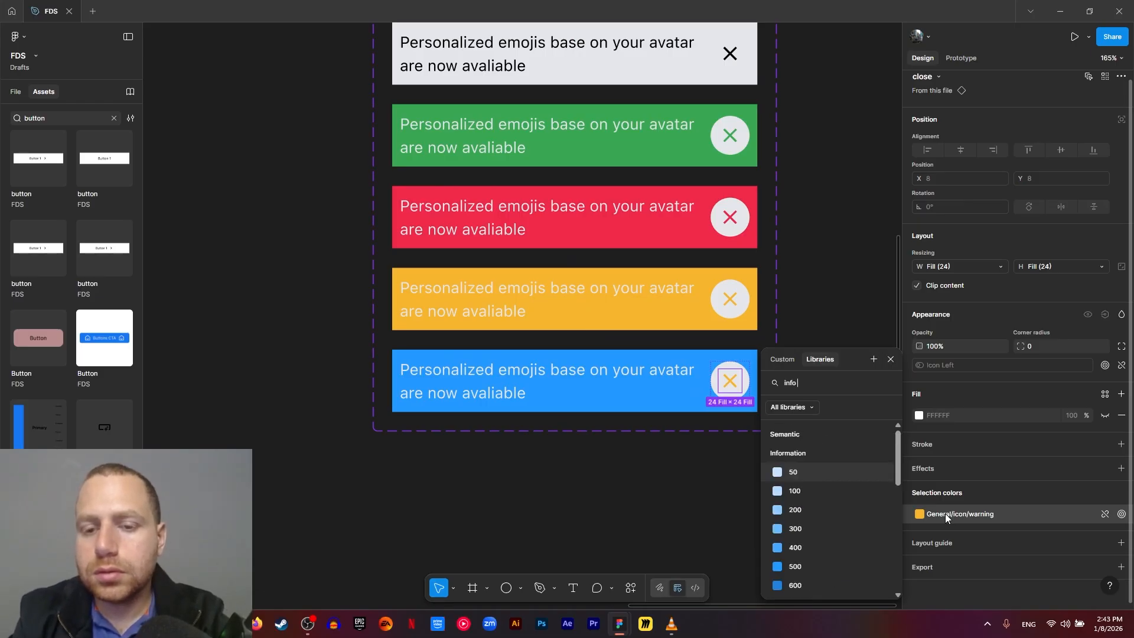
{"action": "type", "text": " icon"}
{"action": "left_click", "coordinate": [812, 460]}
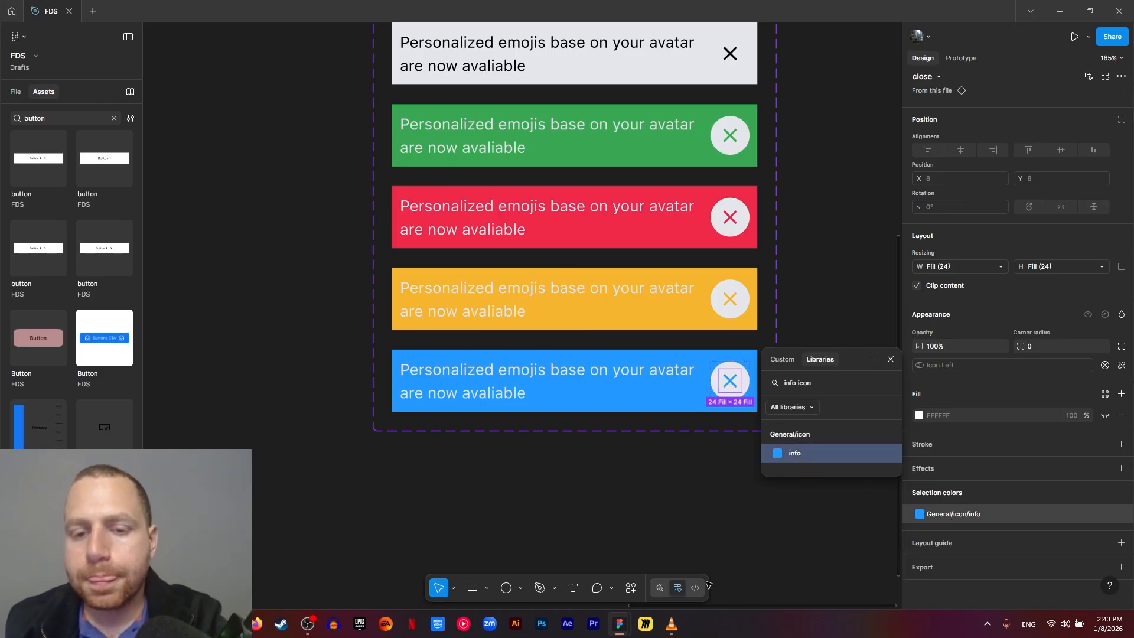
{"action": "left_click", "coordinate": [767, 460]}
- Add a stroke to the neutral variant's close button and color it with General/icon/default from the library
{"action": "scroll", "coordinate": [769, 458], "scroll_direction": "up", "scroll_amount": 3}
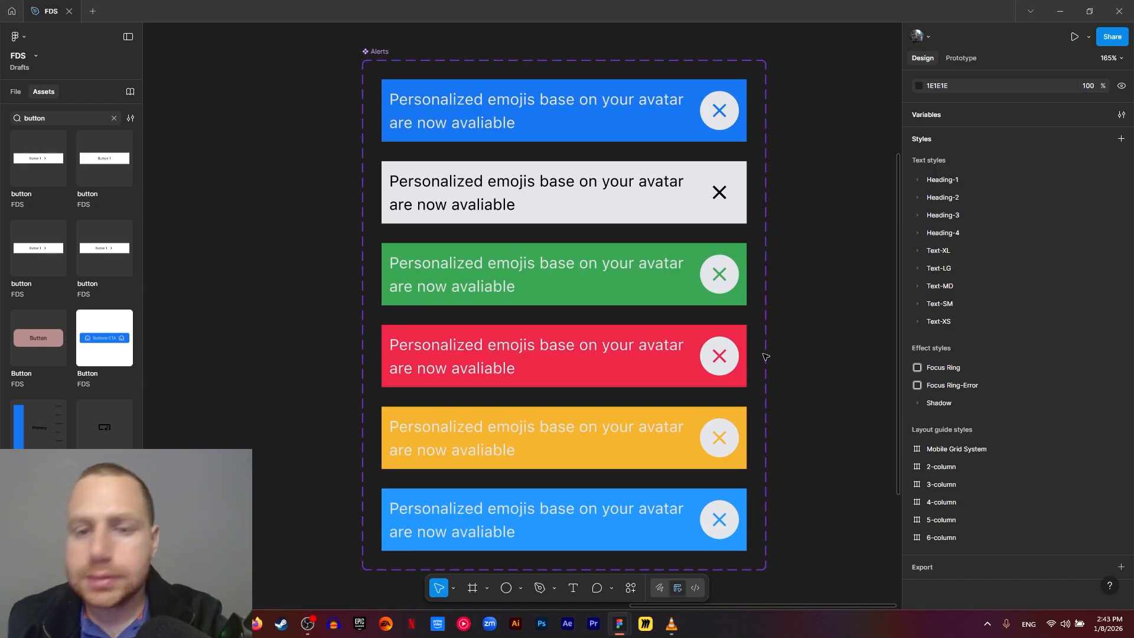
{"action": "double_click", "coordinate": [713, 204]}
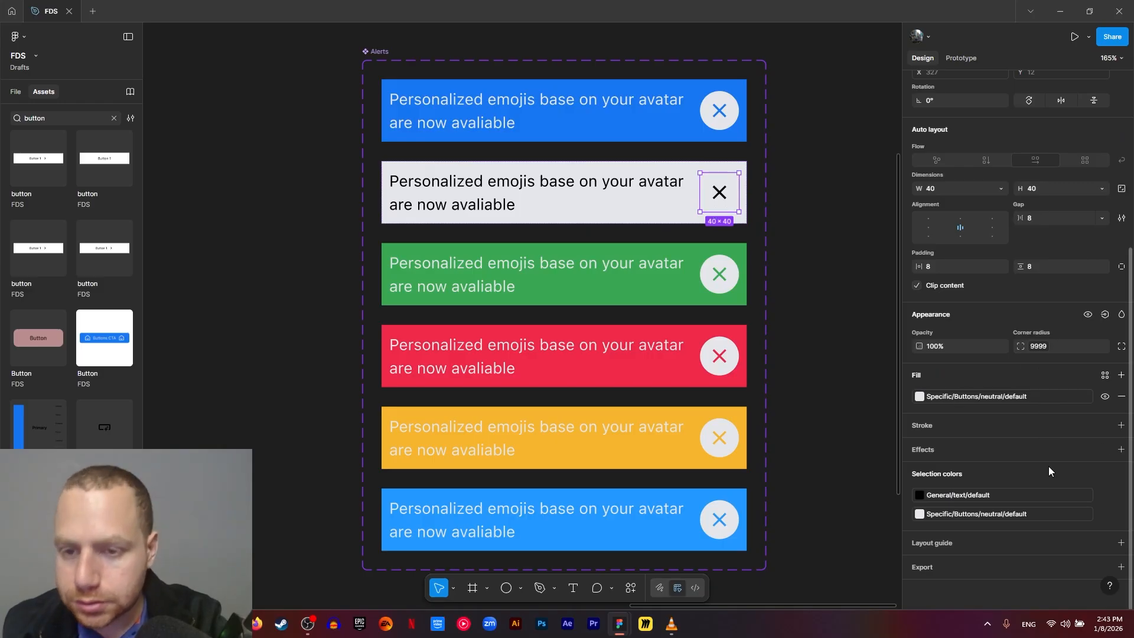
{"action": "left_click", "coordinate": [1120, 425]}
{"action": "left_click", "coordinate": [918, 446]}
{"action": "left_click", "coordinate": [820, 309]}
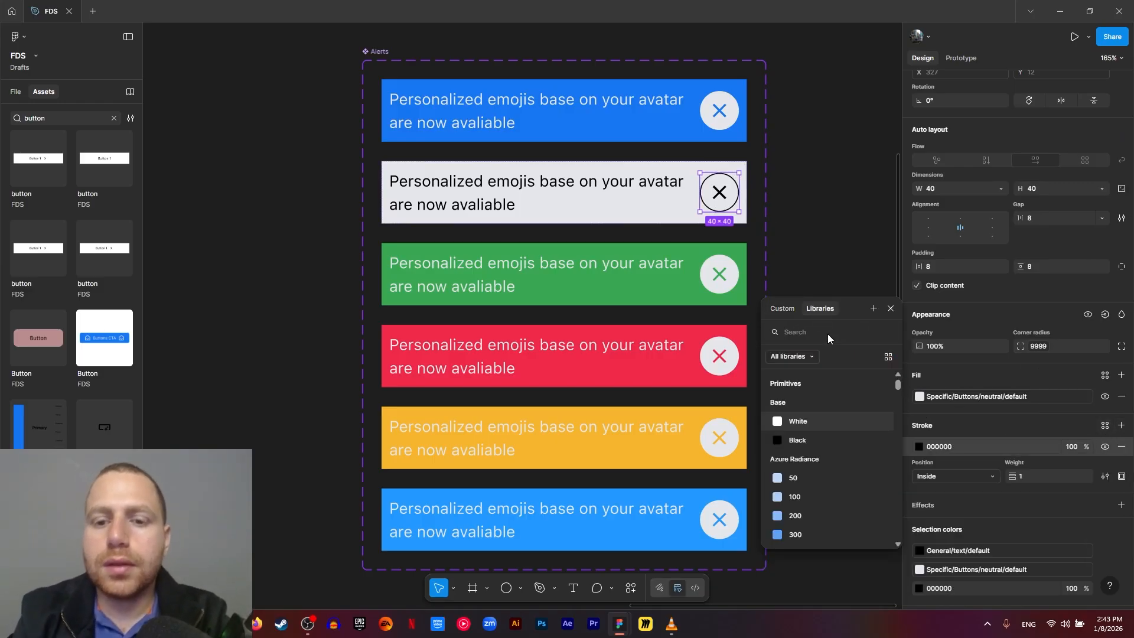
{"action": "type", "text": "icon"}
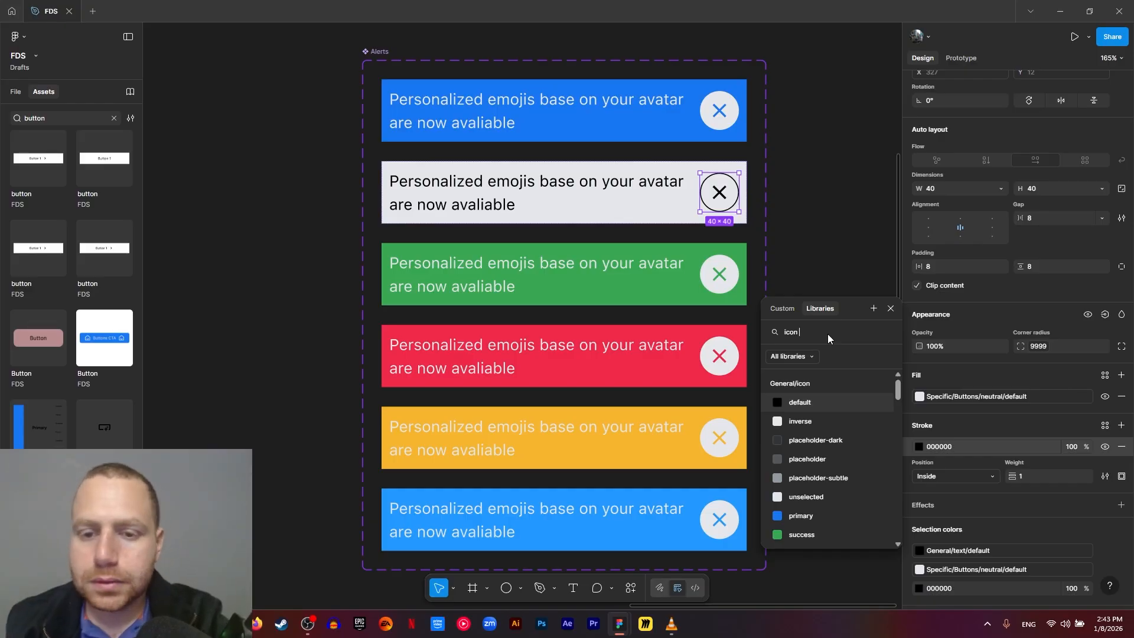
{"action": "left_click", "coordinate": [799, 402]}
{"action": "left_click", "coordinate": [805, 307]}
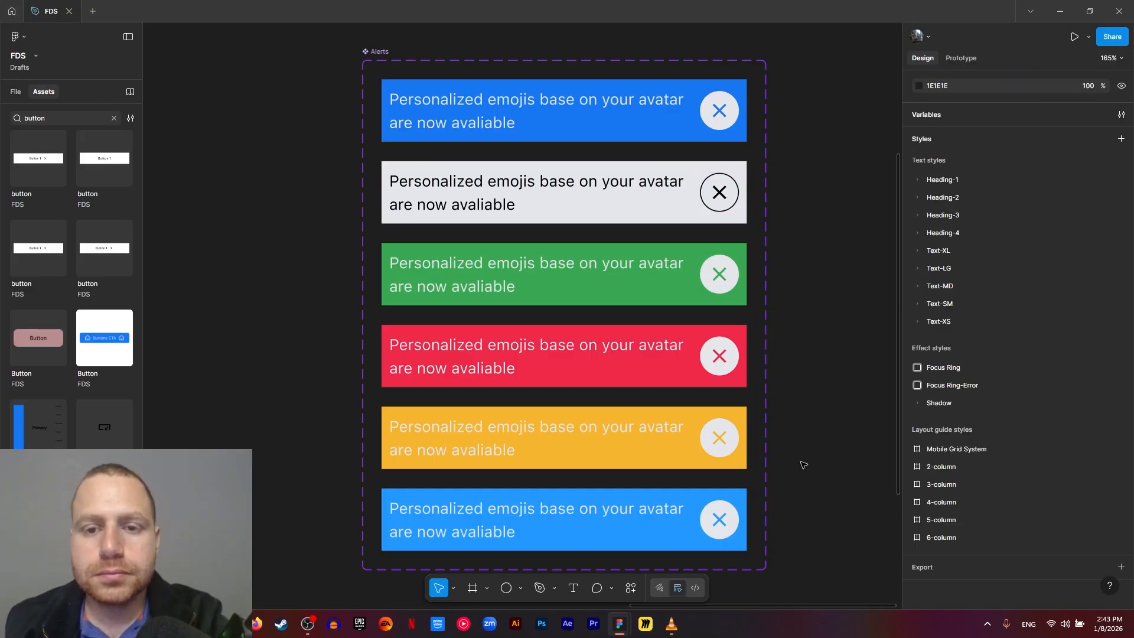
- Move the six-variant alert component set into the white area of the Alerts frame, centered horizontally below the header
{"action": "left_click_drag", "start_coordinate": [801, 462], "coordinate": [780, 482]}
{"action": "scroll", "coordinate": [782, 450], "scroll_direction": "down", "scroll_amount": 5, "text": "ctrl"}
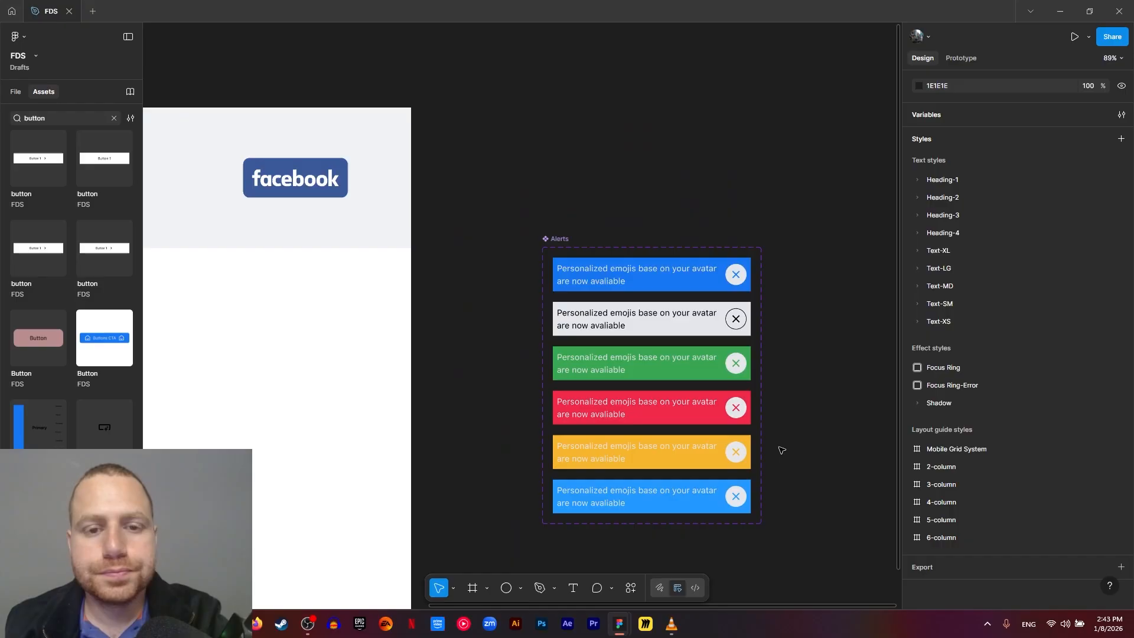
{"action": "scroll", "coordinate": [657, 190], "scroll_direction": "down", "scroll_amount": 3, "text": "ctrl"}
{"action": "left_click_drag", "start_coordinate": [719, 152], "coordinate": [346, 193]}
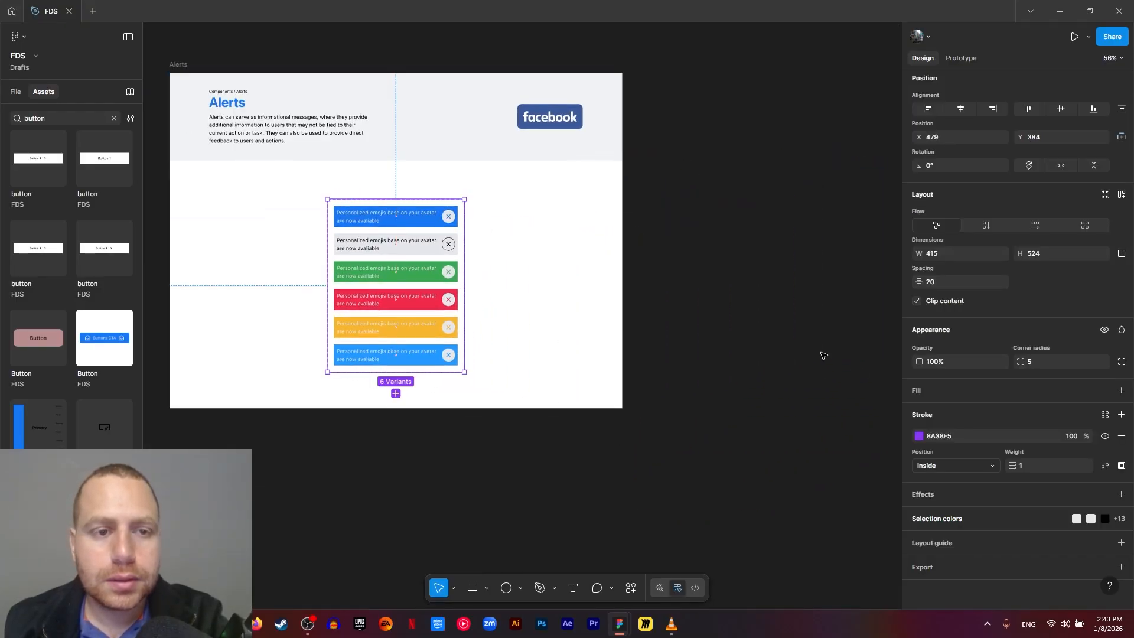
{"action": "left_click", "coordinate": [822, 355]}
{"action": "left_click_drag", "start_coordinate": [656, 350], "coordinate": [756, 421]}
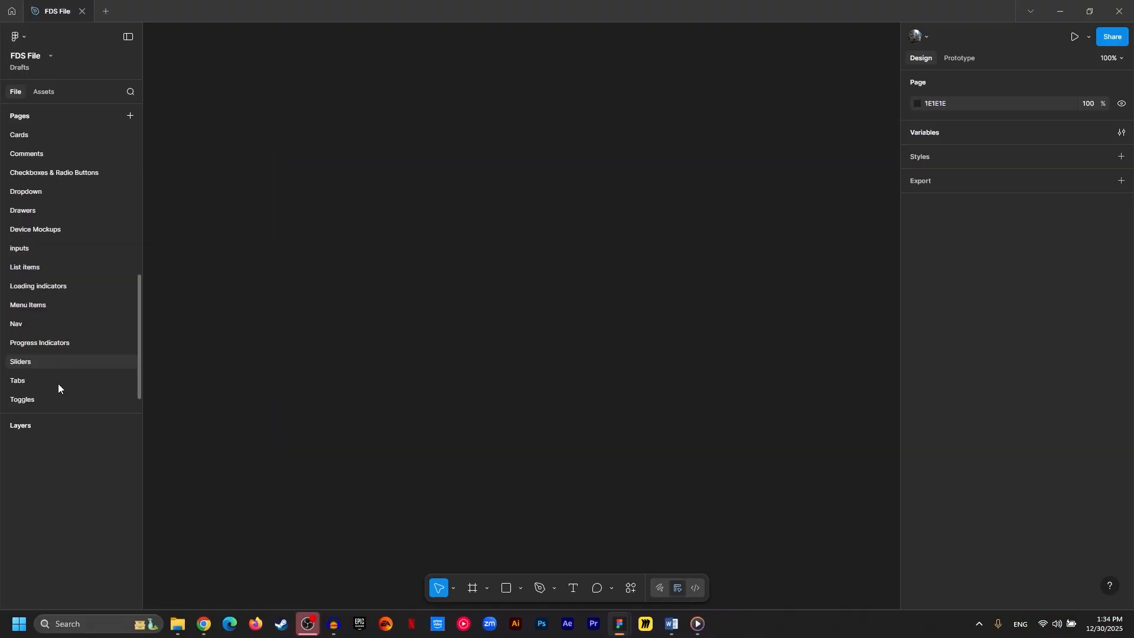